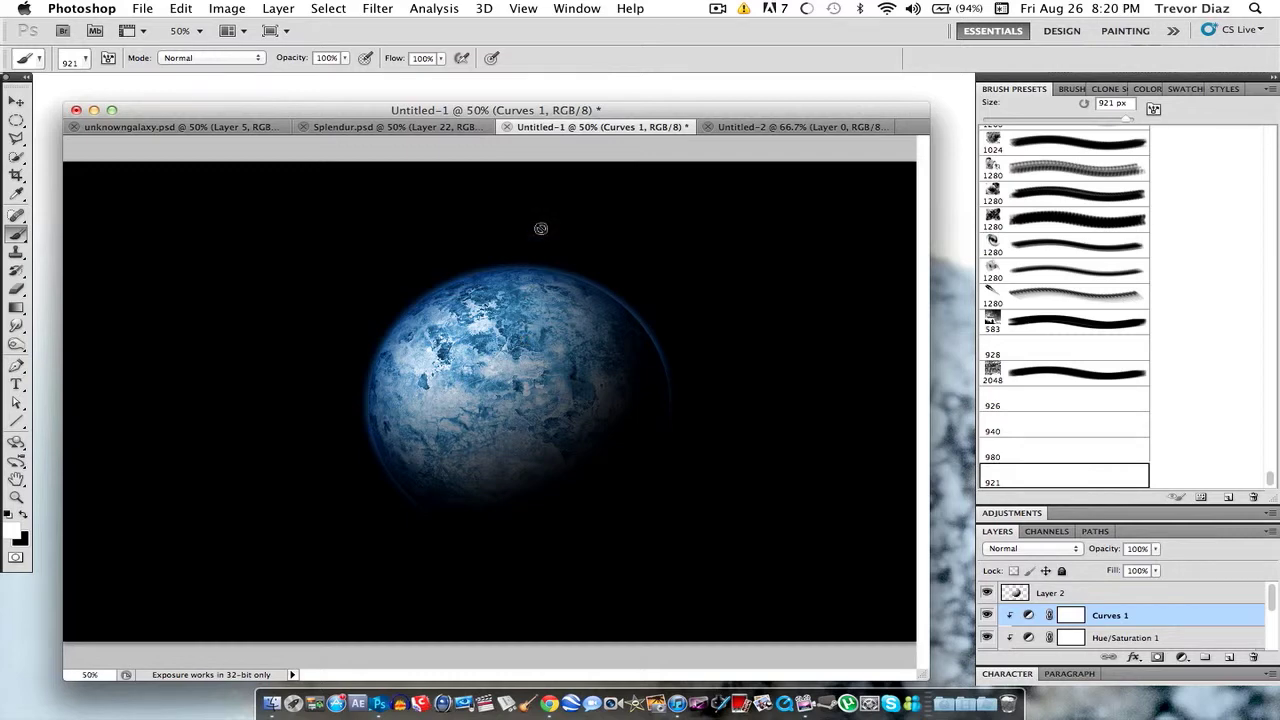
# Step: Look through the open starfield and planet documents, then return to the planet document
pyautogui.click(720, 127)
pyautogui.click(628, 124)
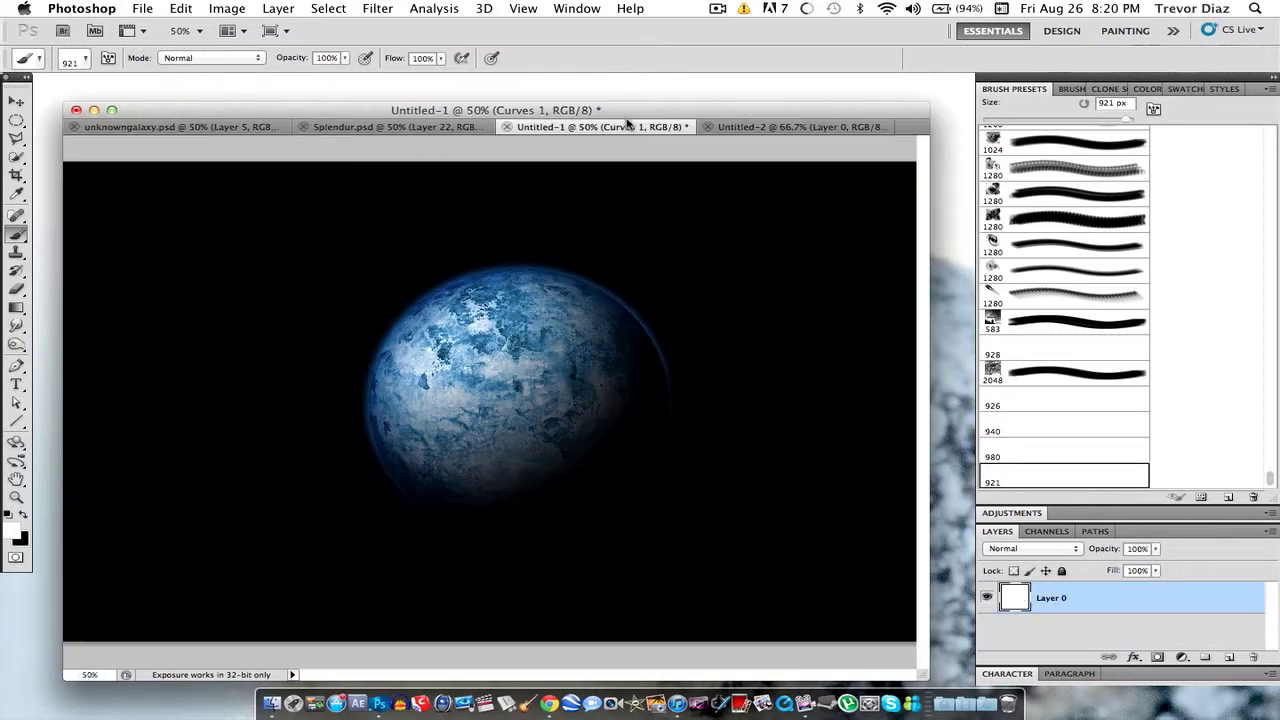
pyautogui.click(811, 127)
pyautogui.click(143, 8)
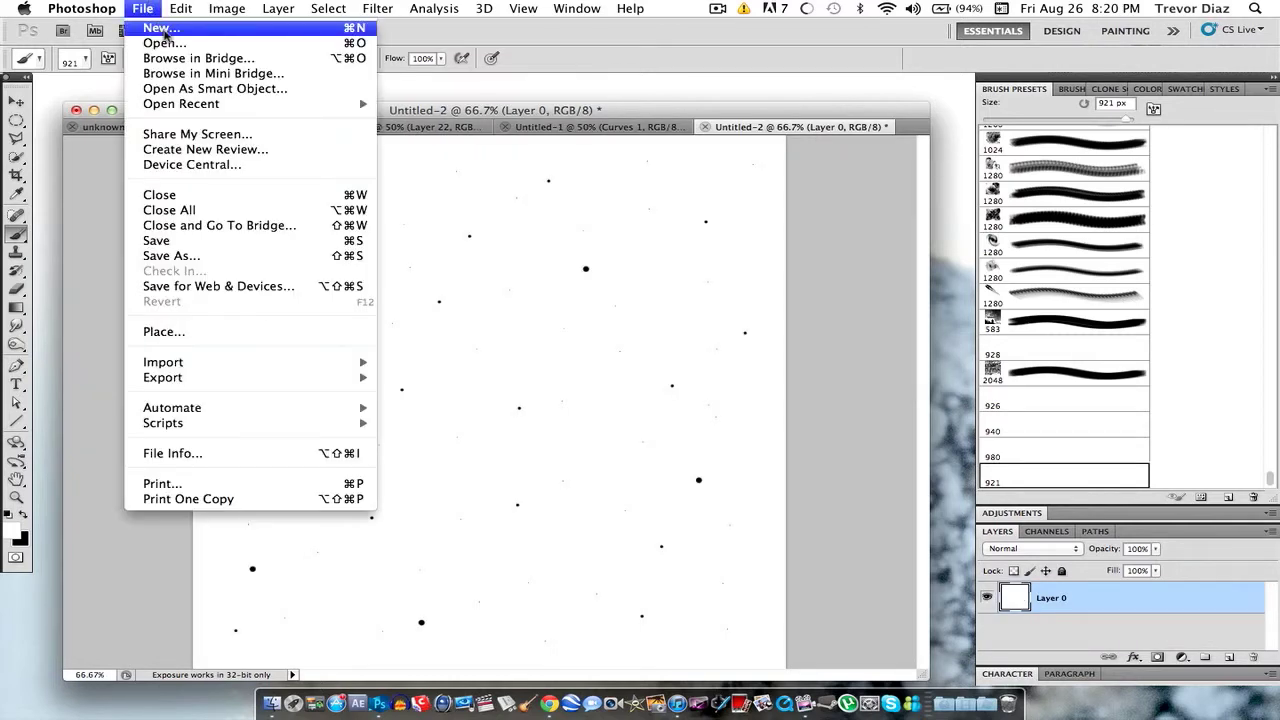
pyautogui.click(594, 130)
pyautogui.click(594, 127)
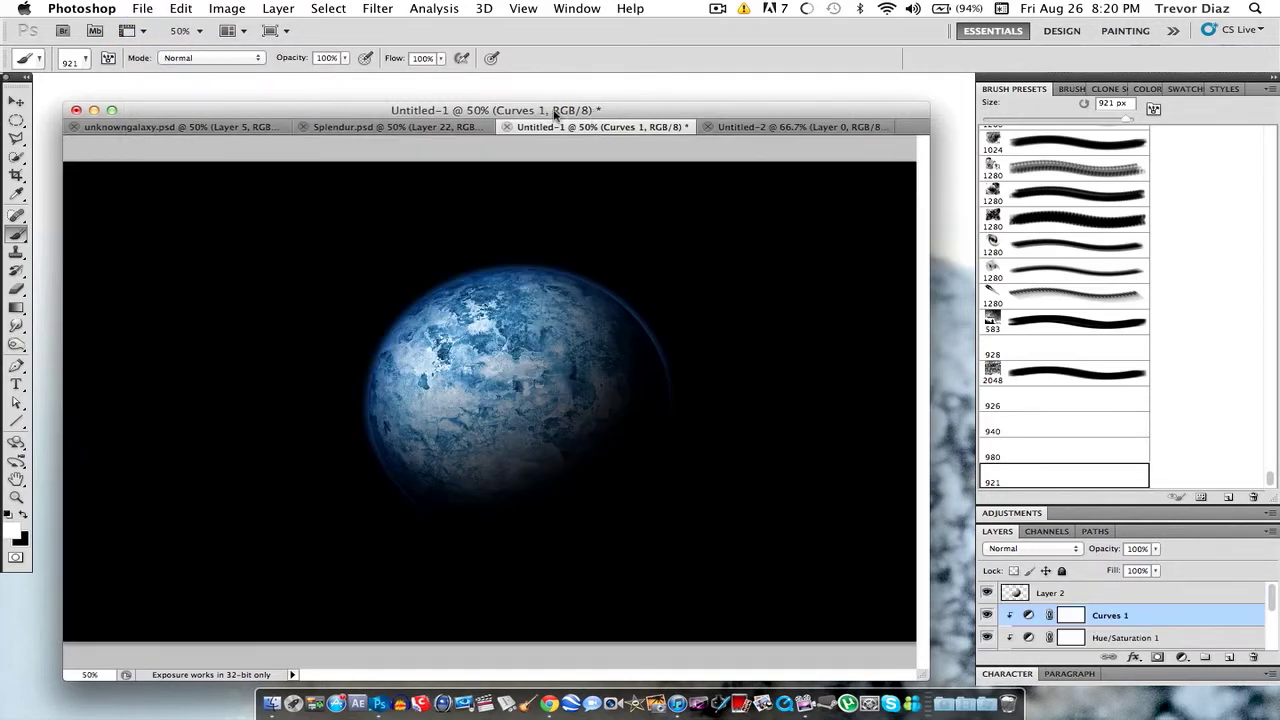
# Step: Close Untitled-1 and Untitled-2 with Don't Save and bring unknowngalaxy.psd forward
pyautogui.click(507, 128)
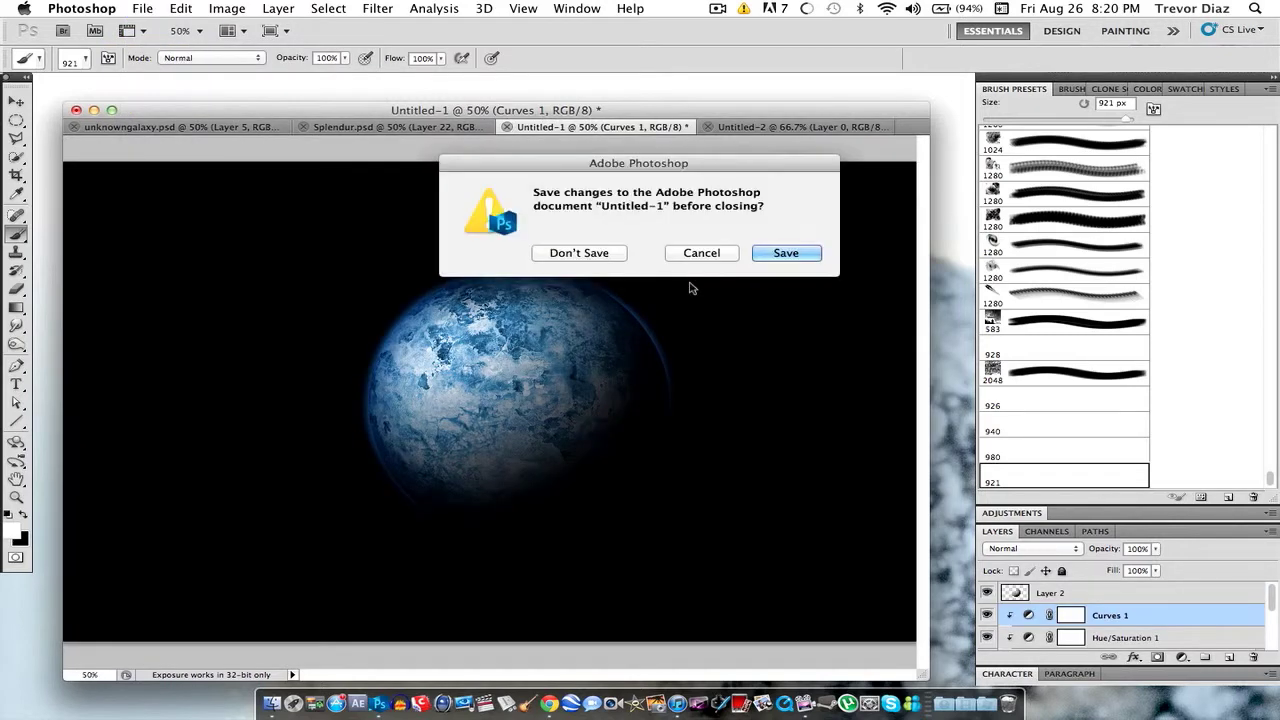
pyautogui.click(585, 253)
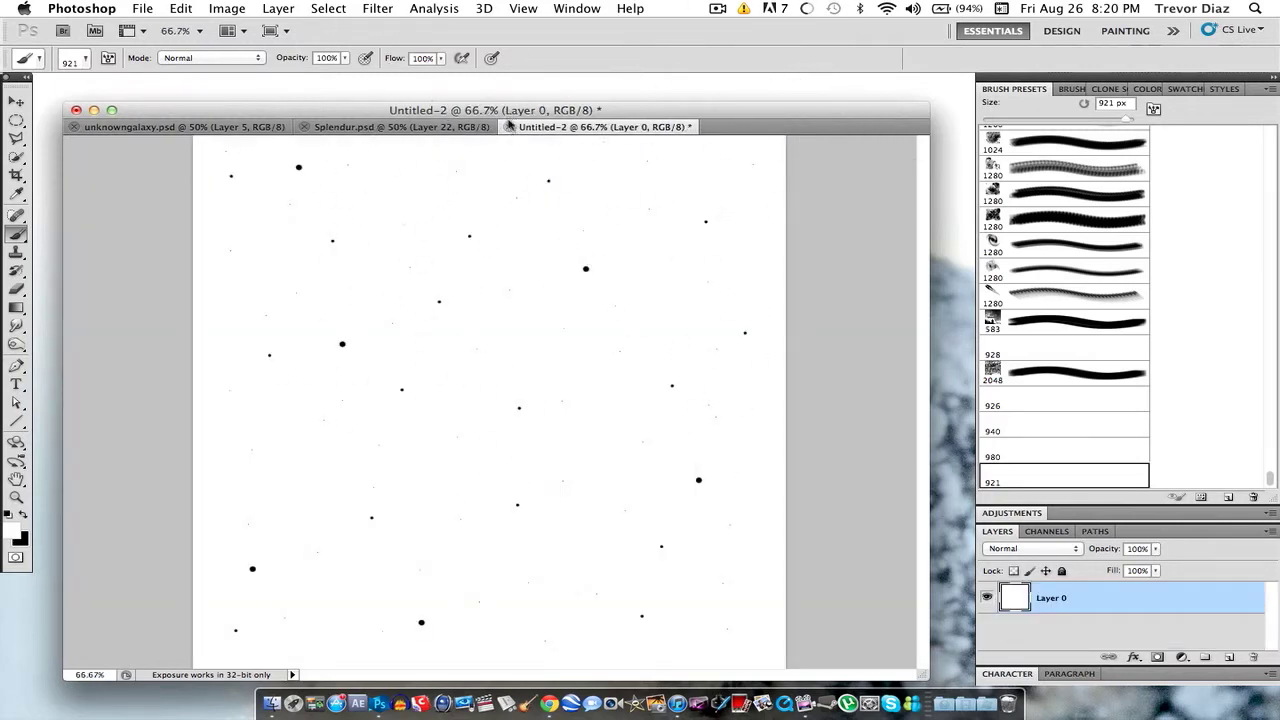
pyautogui.click(509, 127)
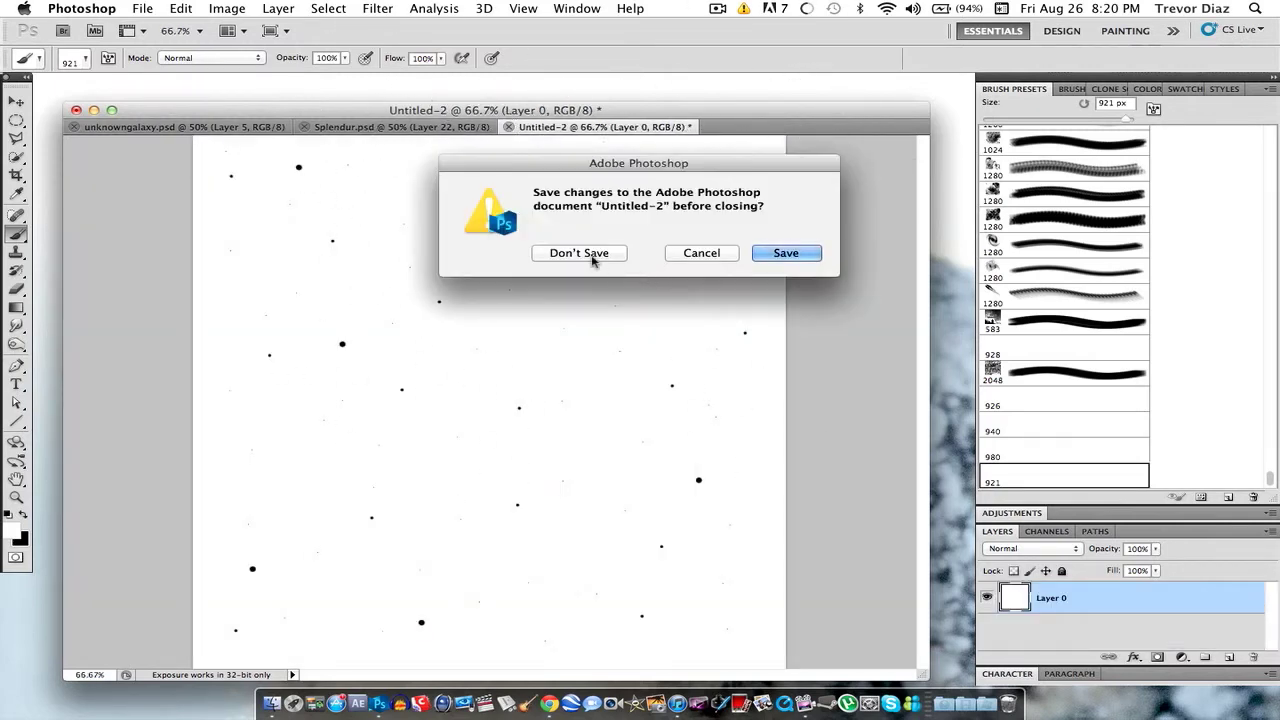
pyautogui.click(584, 252)
pyautogui.click(196, 128)
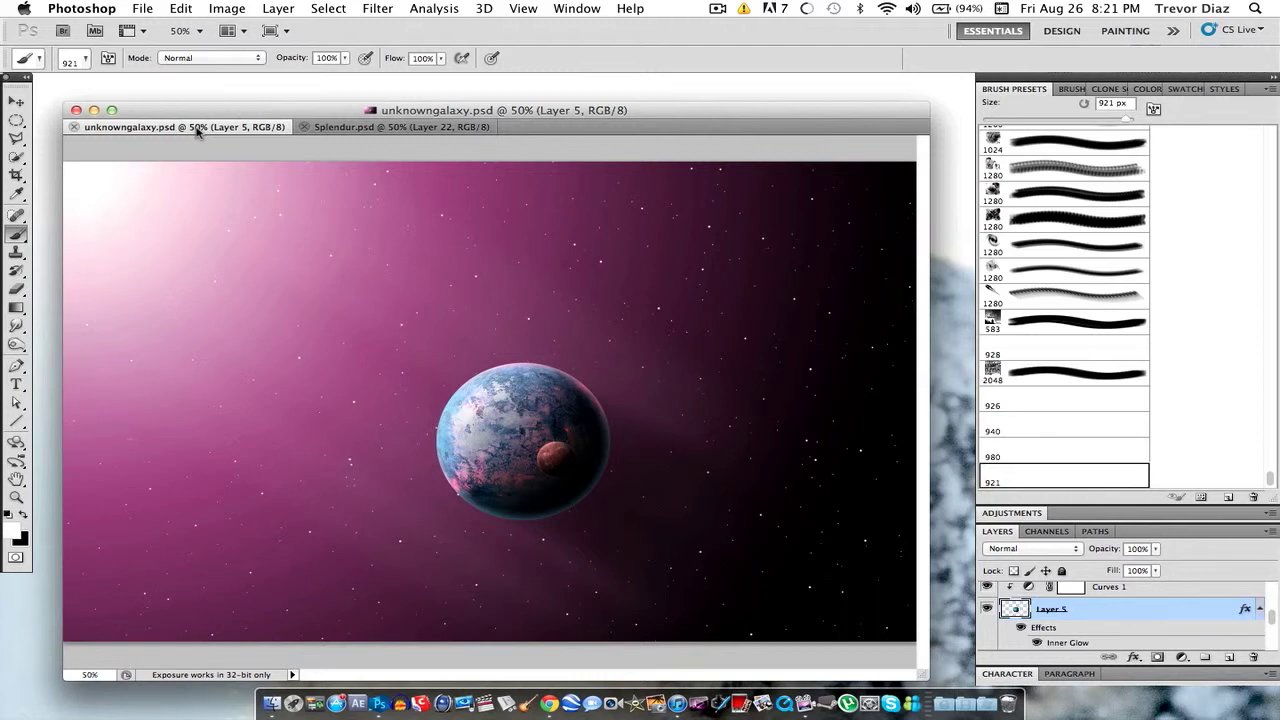
# Step: Make Splendur.psd the active document
pyautogui.click(402, 130)
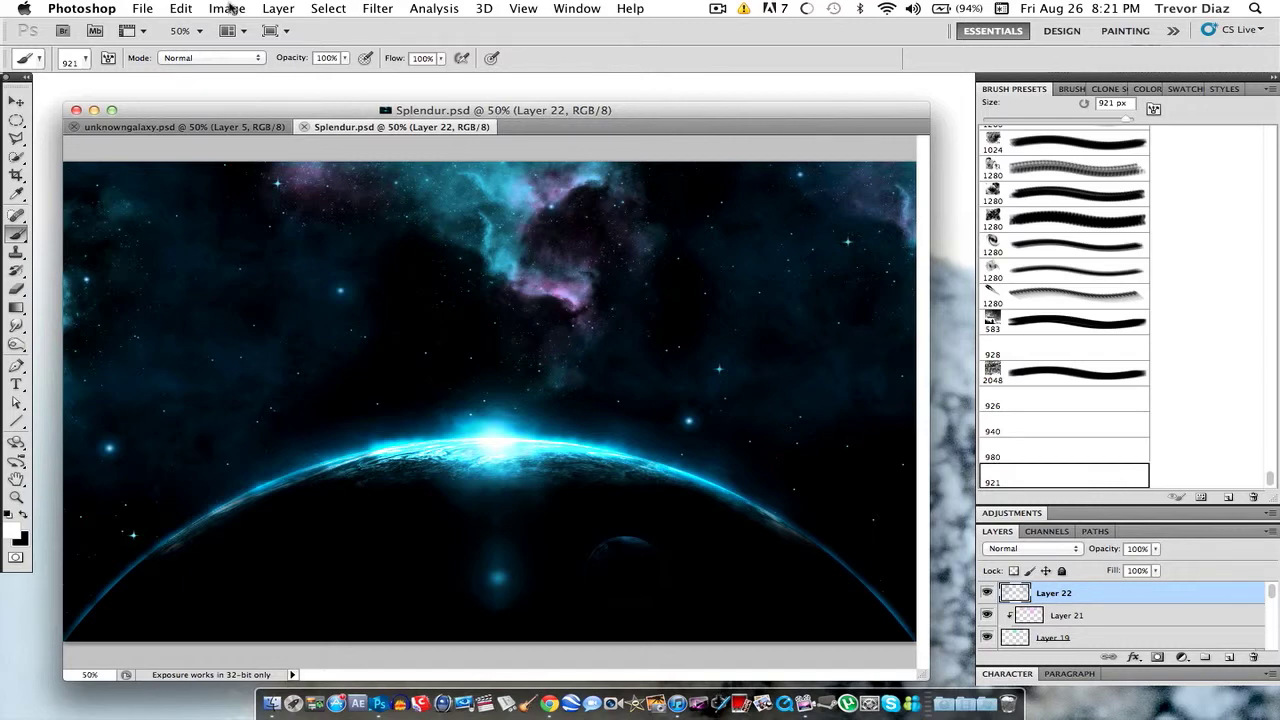
# Step: Create a new 1920×1200 document named Space
pyautogui.click(143, 10)
pyautogui.click(163, 29)
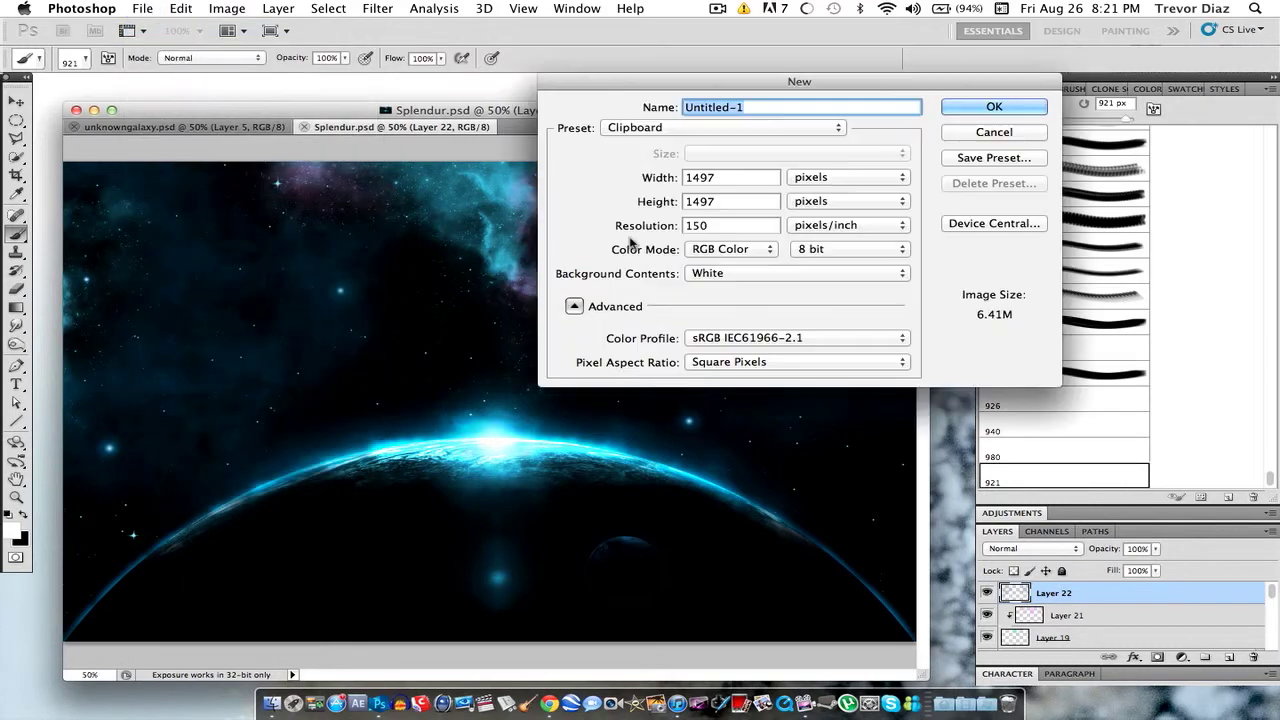
pyautogui.doubleClick(757, 178)
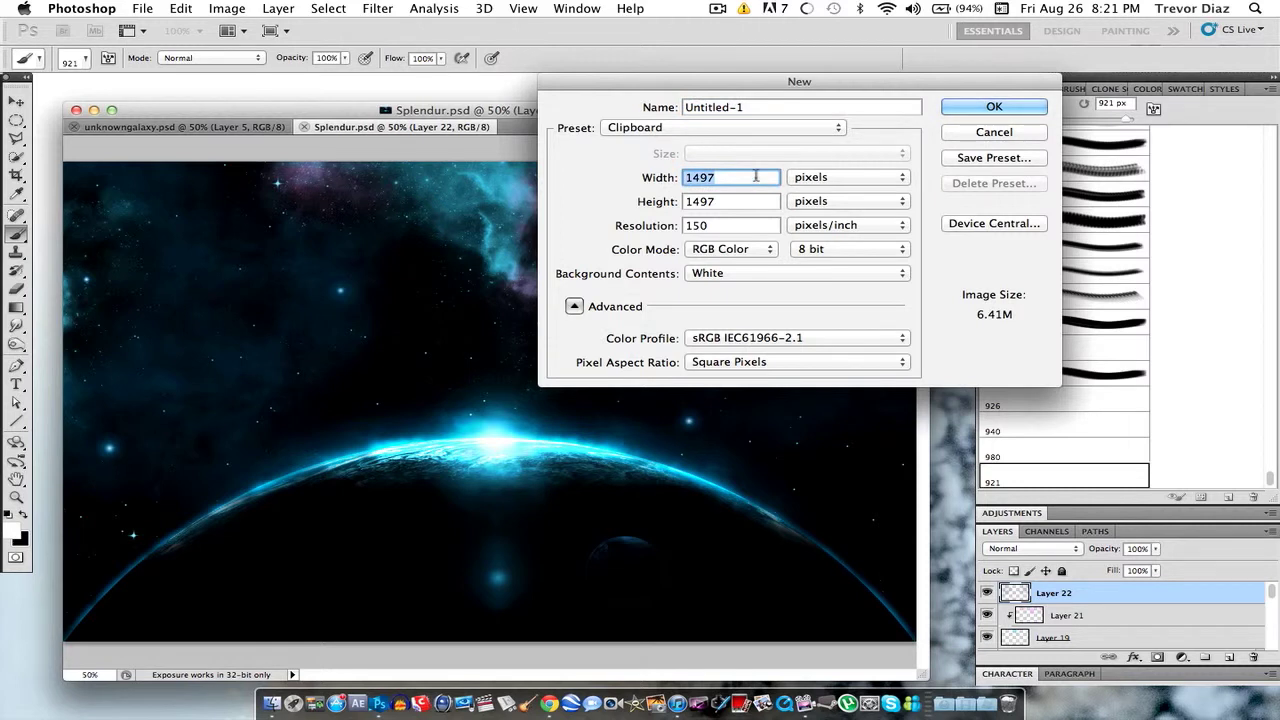
pyautogui.write('912')
pyautogui.press('XF86AudioRaiseVolume')
pyautogui.press('BackSpace')
pyautogui.press('BackSpace')
pyautogui.press('BackSpace')
pyautogui.write('1920')
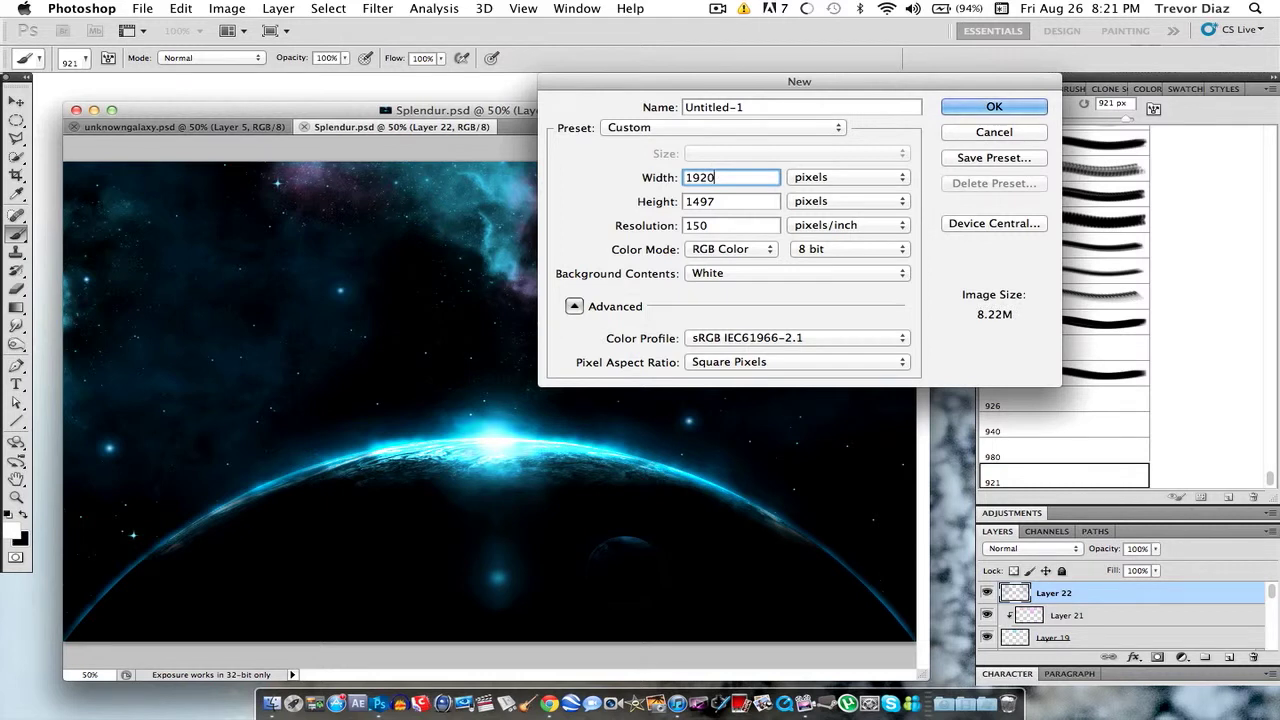
pyautogui.press('Tab')
pyautogui.write('1200')
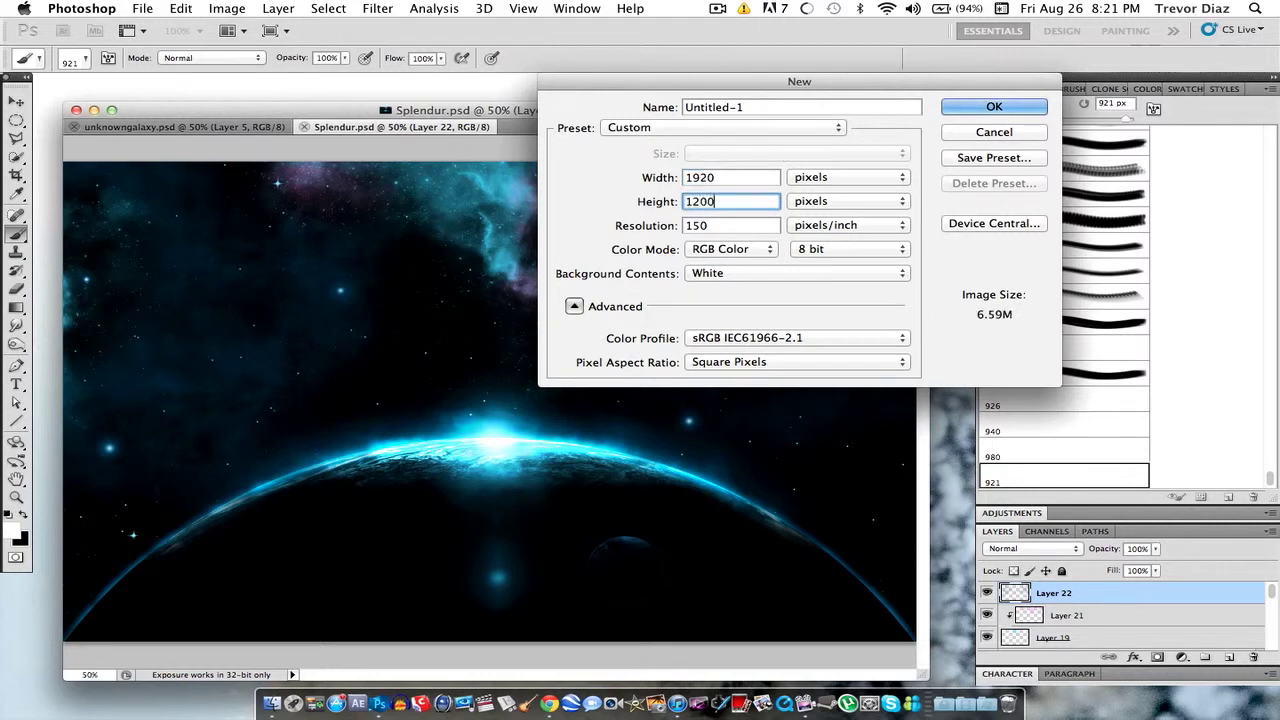
pyautogui.click(812, 107)
pyautogui.tripleClick(812, 107)
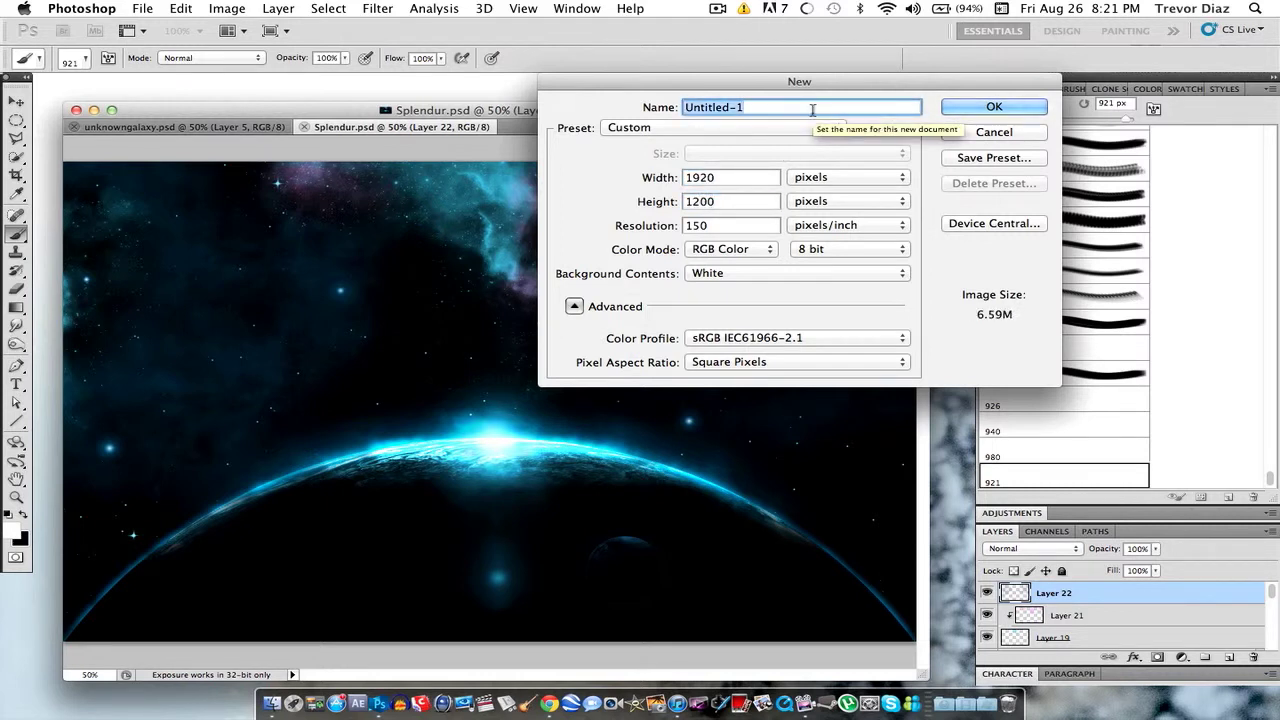
pyautogui.write('Space')
pyautogui.press('Return')
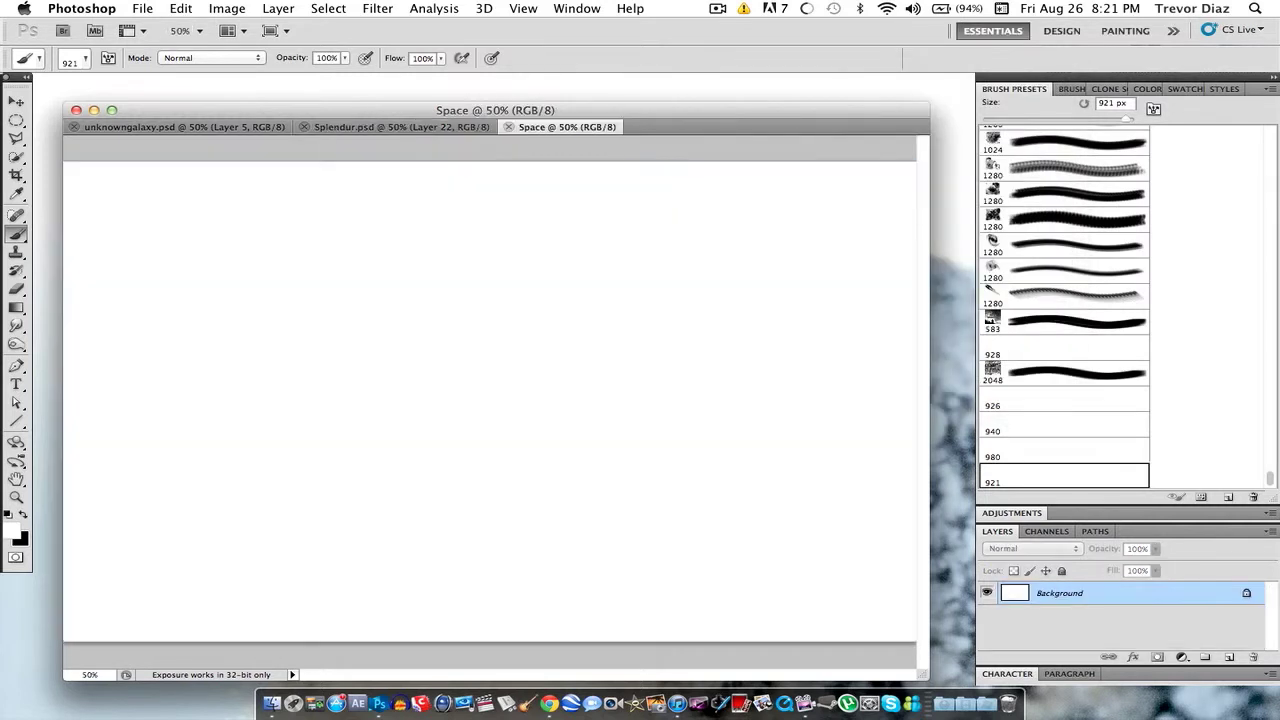
# Step: Convert the Background into Layer 0 and fill it with solid black
pyautogui.doubleClick(1093, 594)
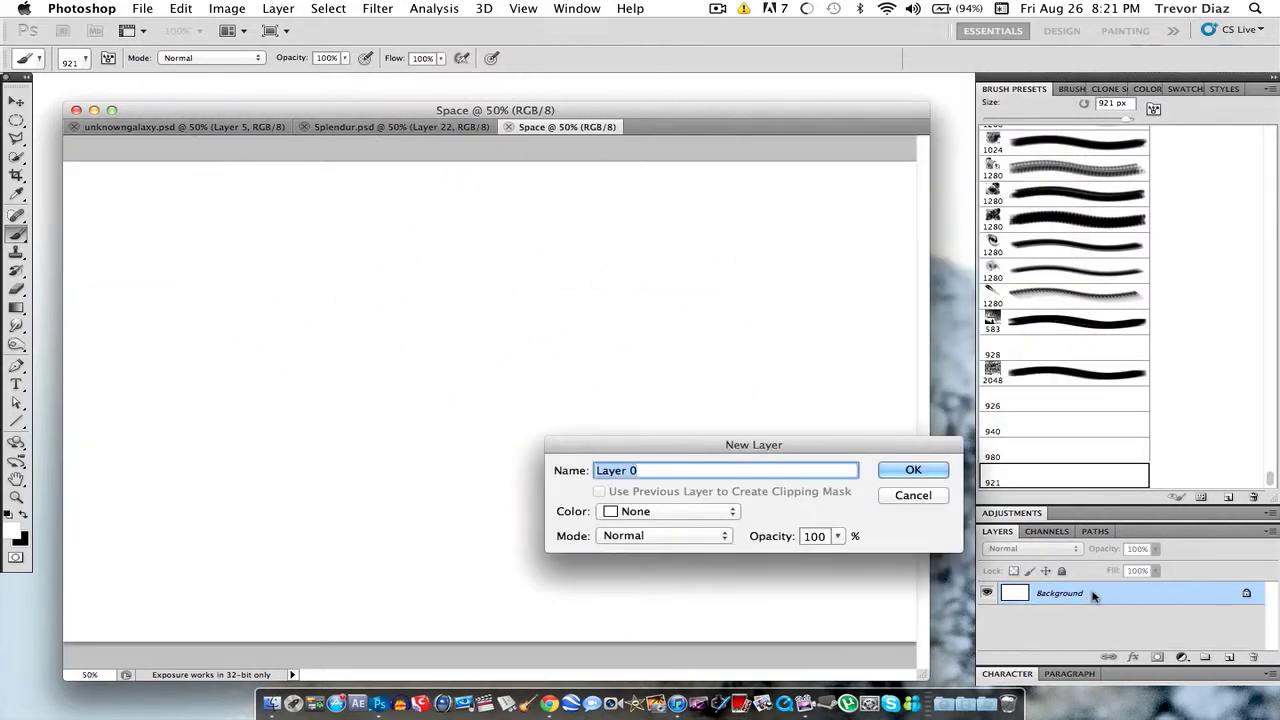
pyautogui.click(936, 470)
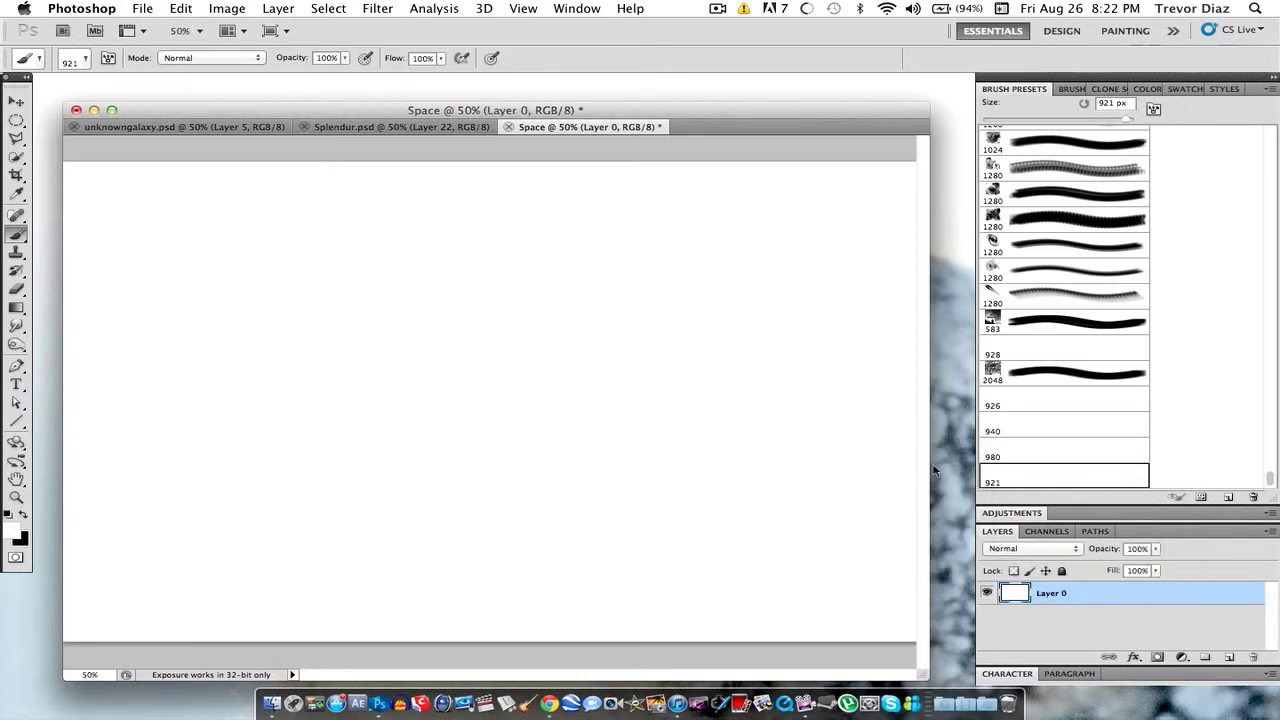
pyautogui.click(181, 8)
pyautogui.click(262, 272)
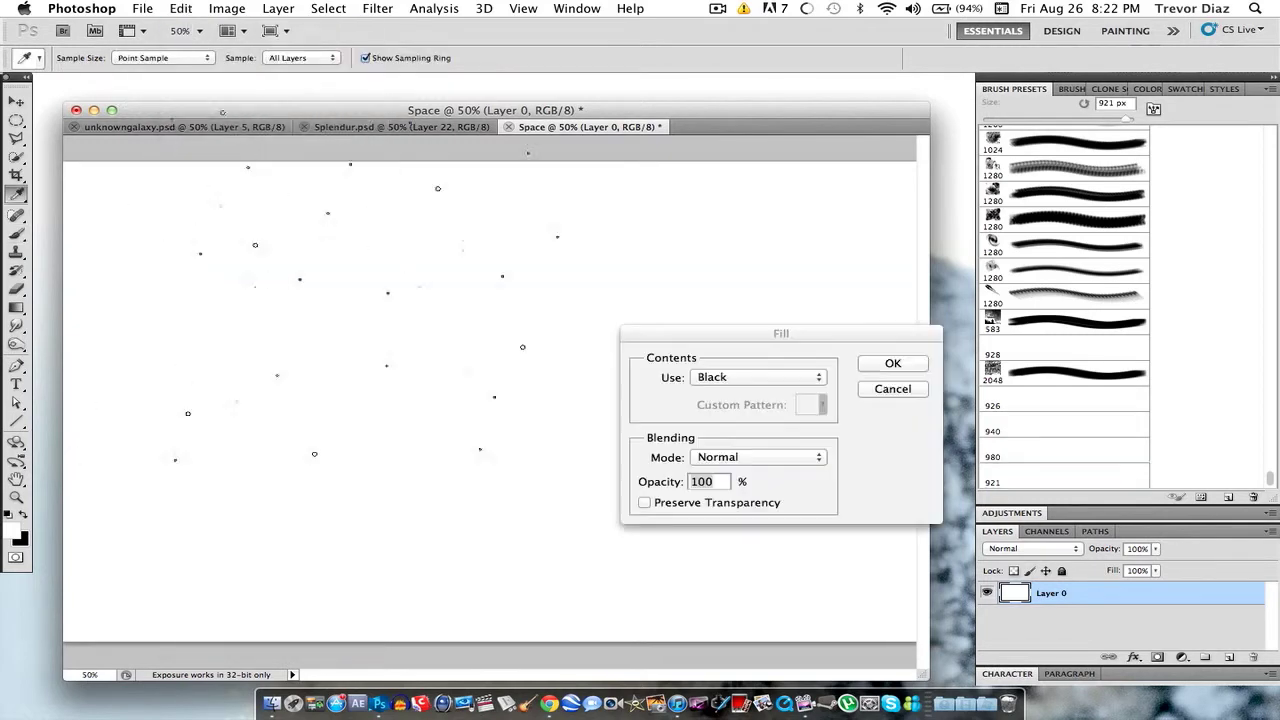
pyautogui.click(862, 366)
pyautogui.press('b')
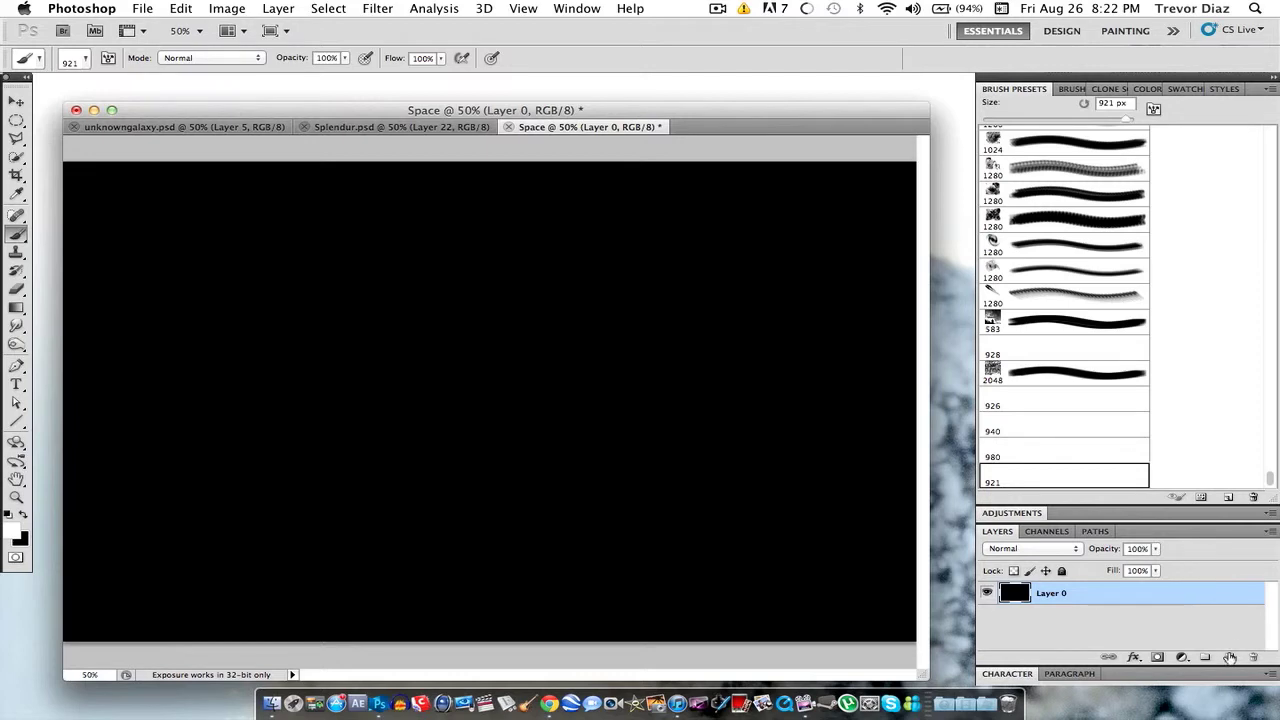
# Step: Create a new 1500×1500 document
pyautogui.click(140, 8)
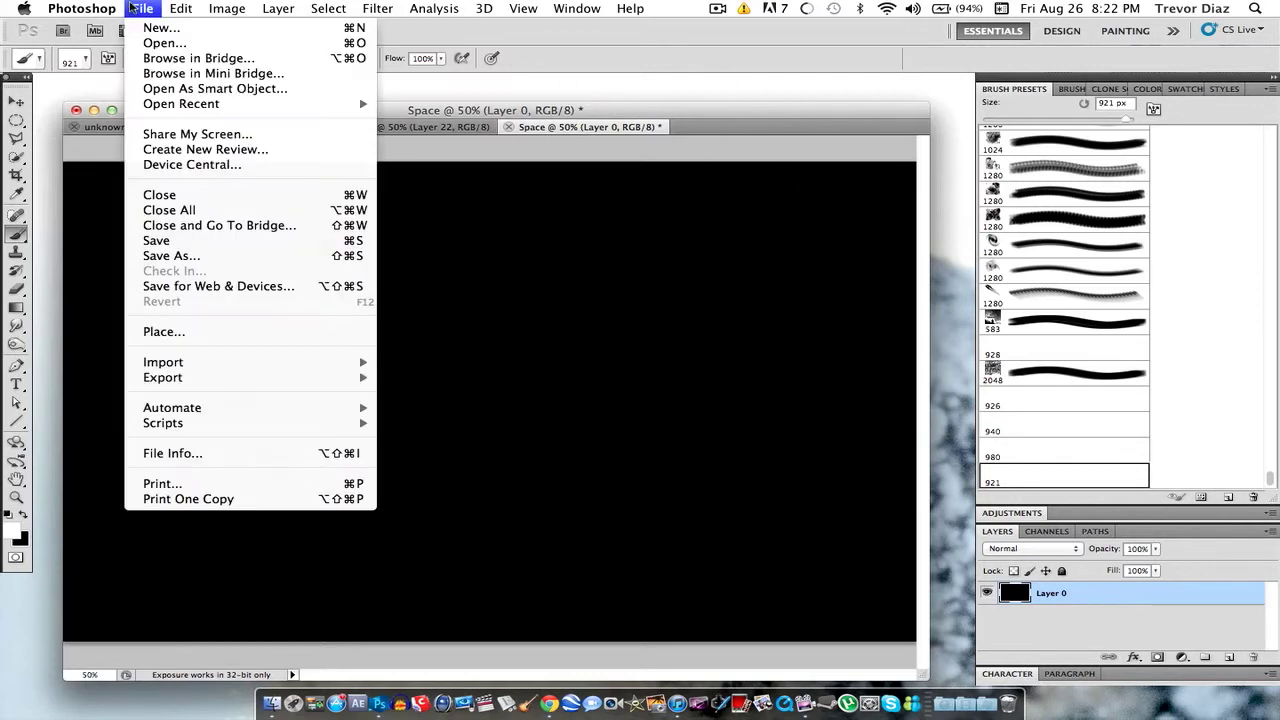
pyautogui.click(155, 27)
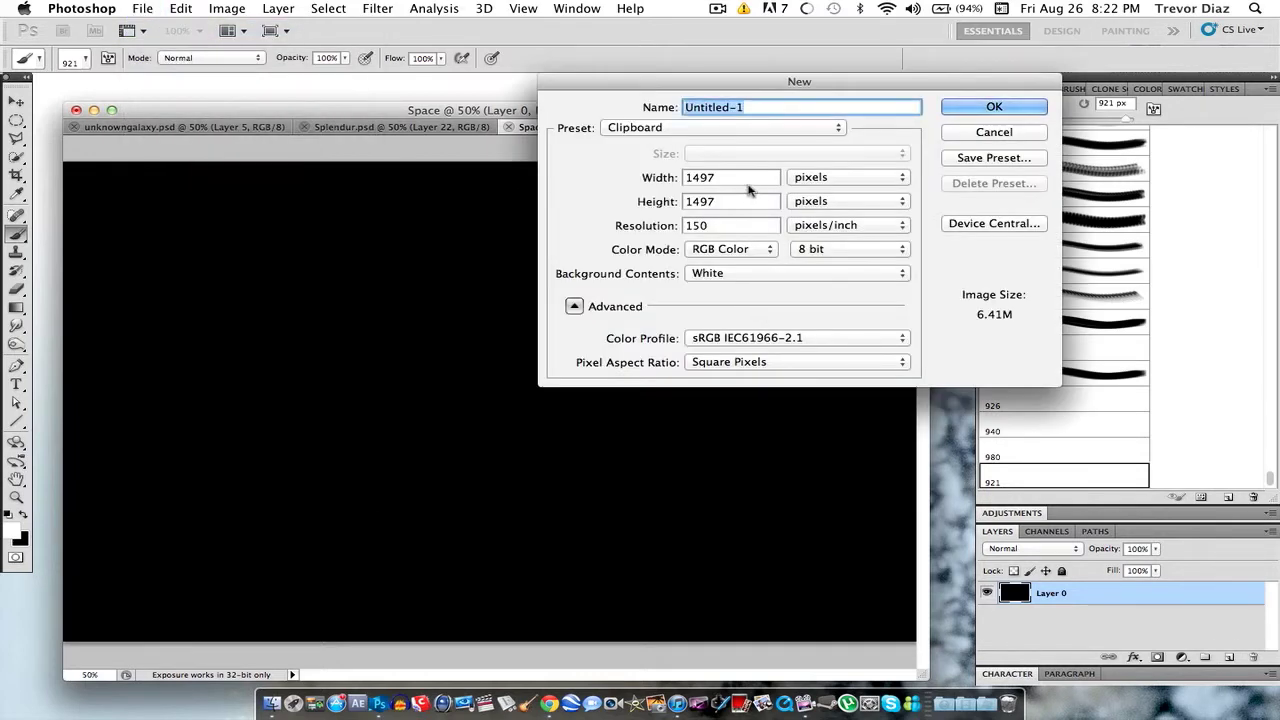
pyautogui.doubleClick(758, 182)
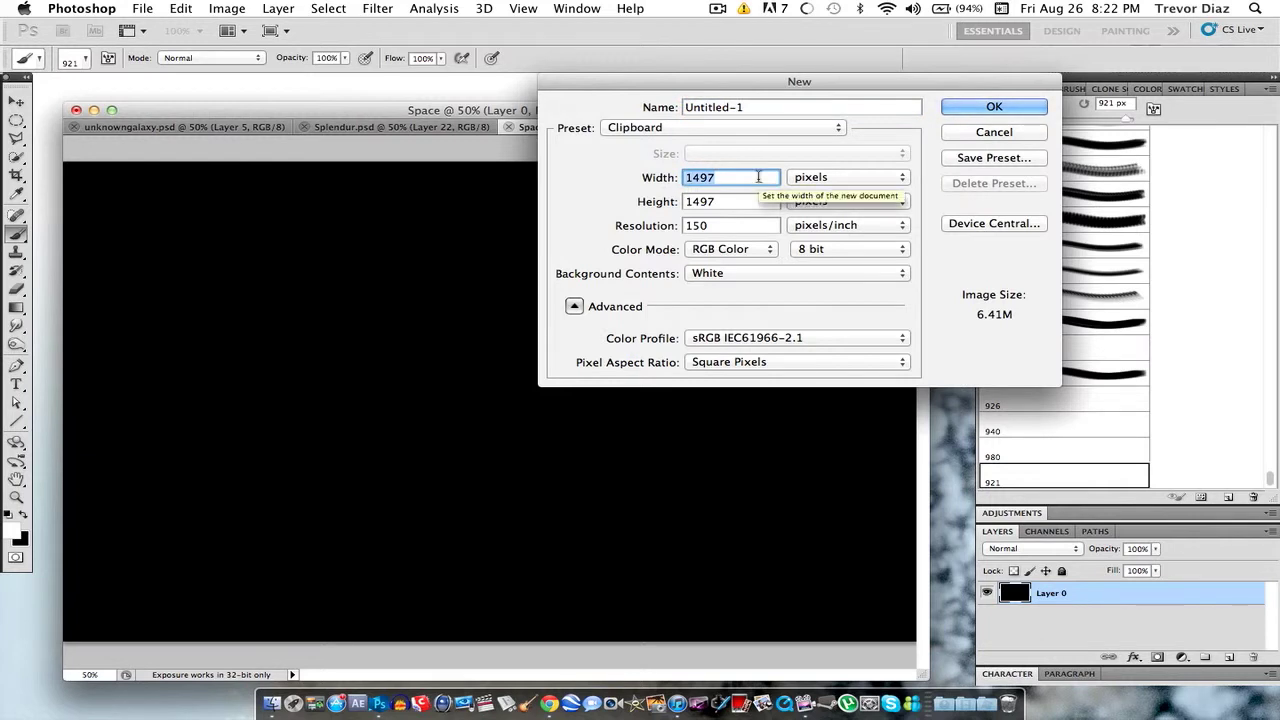
pyautogui.write('1500')
pyautogui.press('Tab')
pyautogui.write('1500')
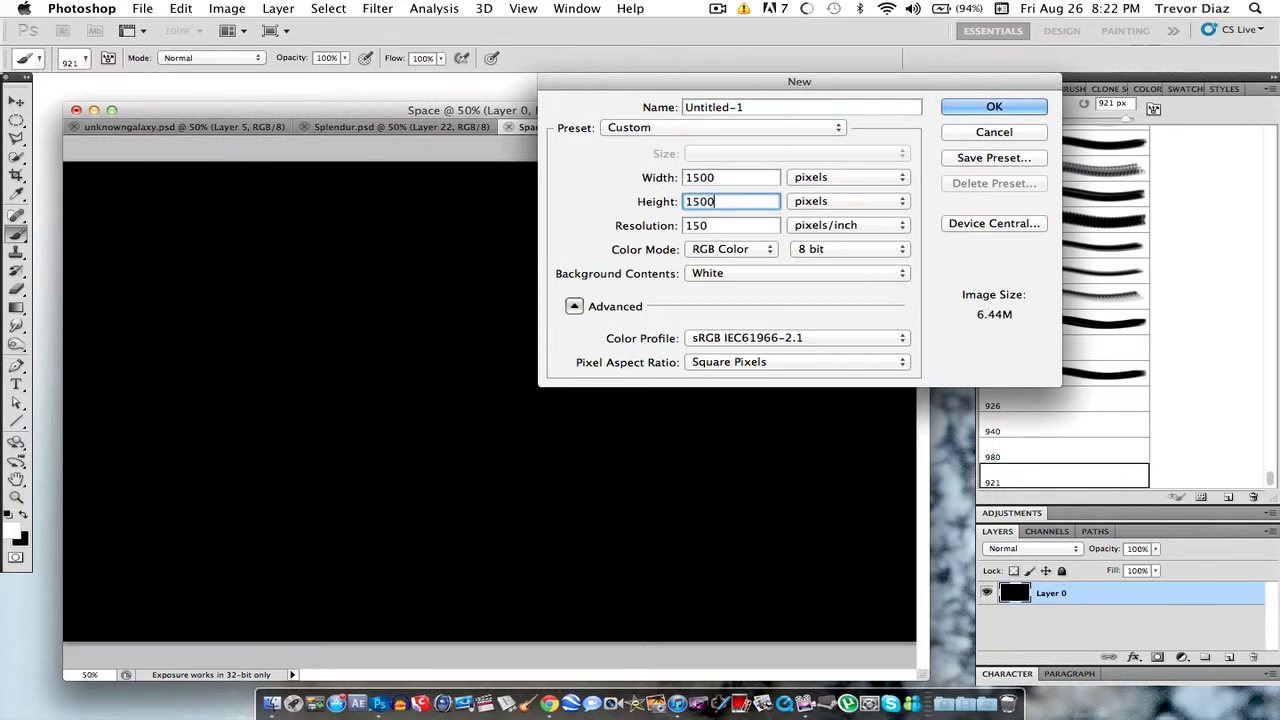
pyautogui.press('Return')
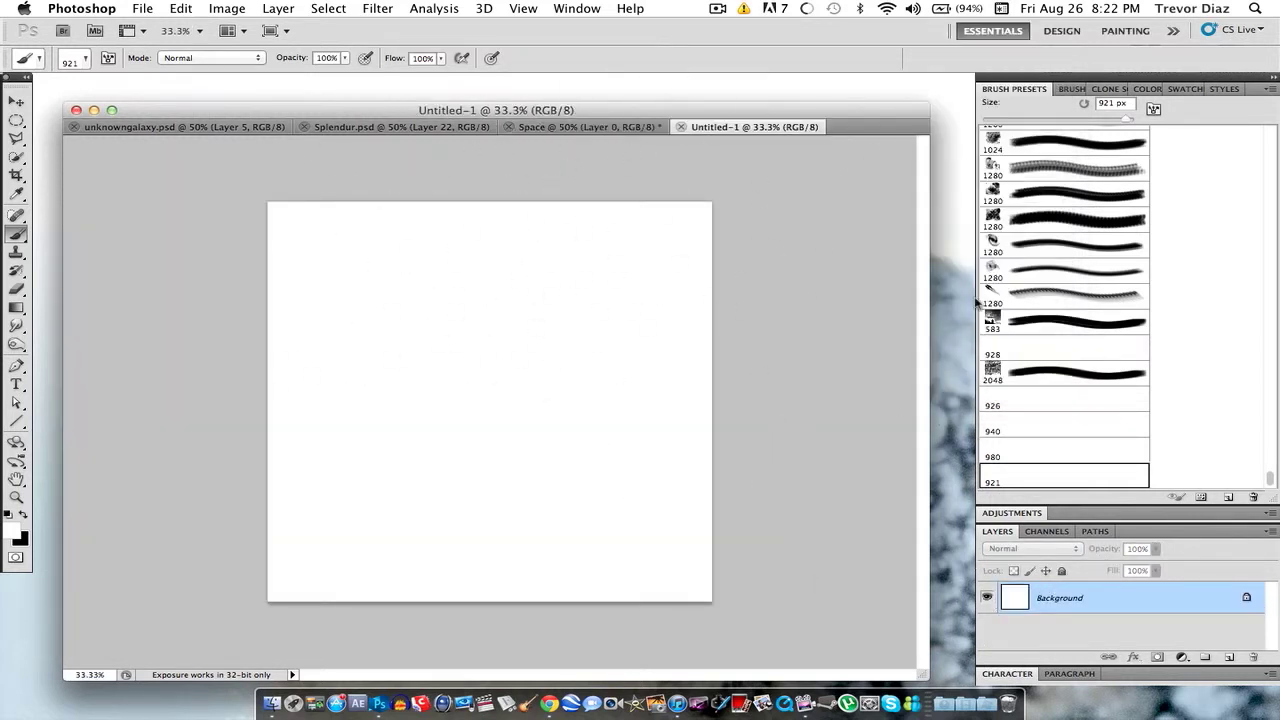
# Step: Drag the Planet_Texture_04_by_kakarotti image from the desktop onto the canvas and commit it
pyautogui.click(922, 95)
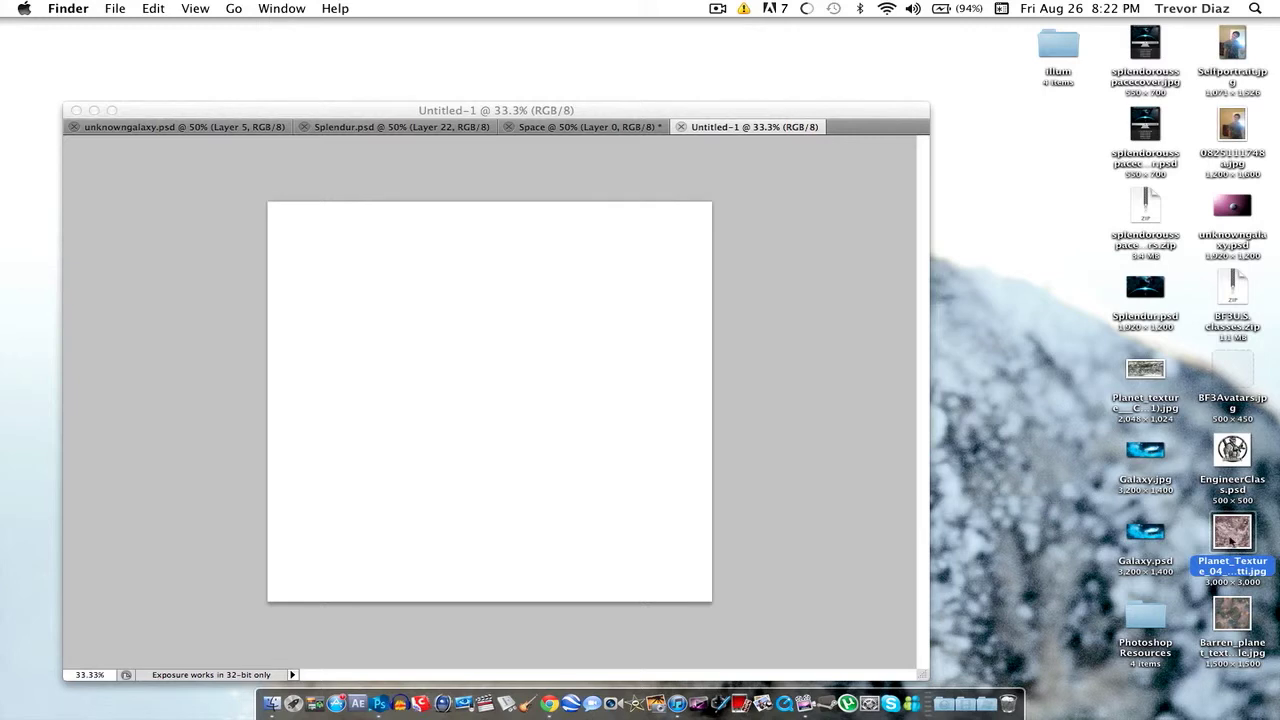
pyautogui.click(470, 117)
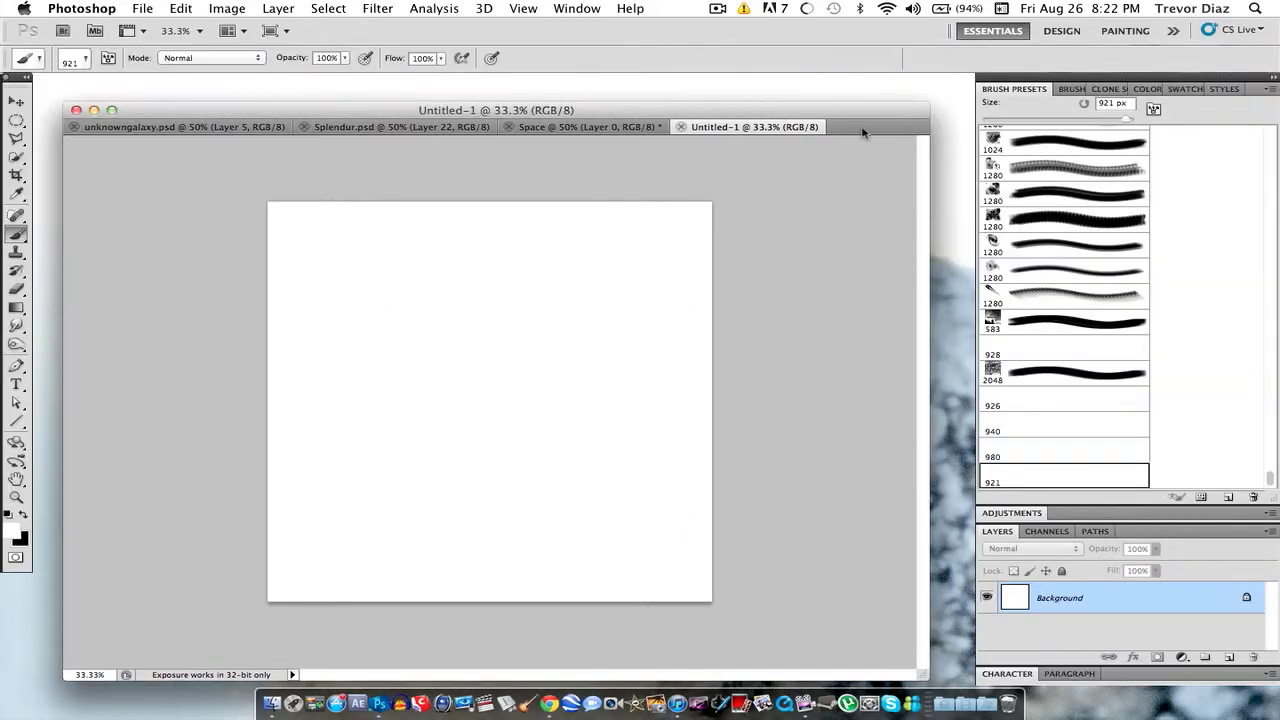
pyautogui.click(952, 180)
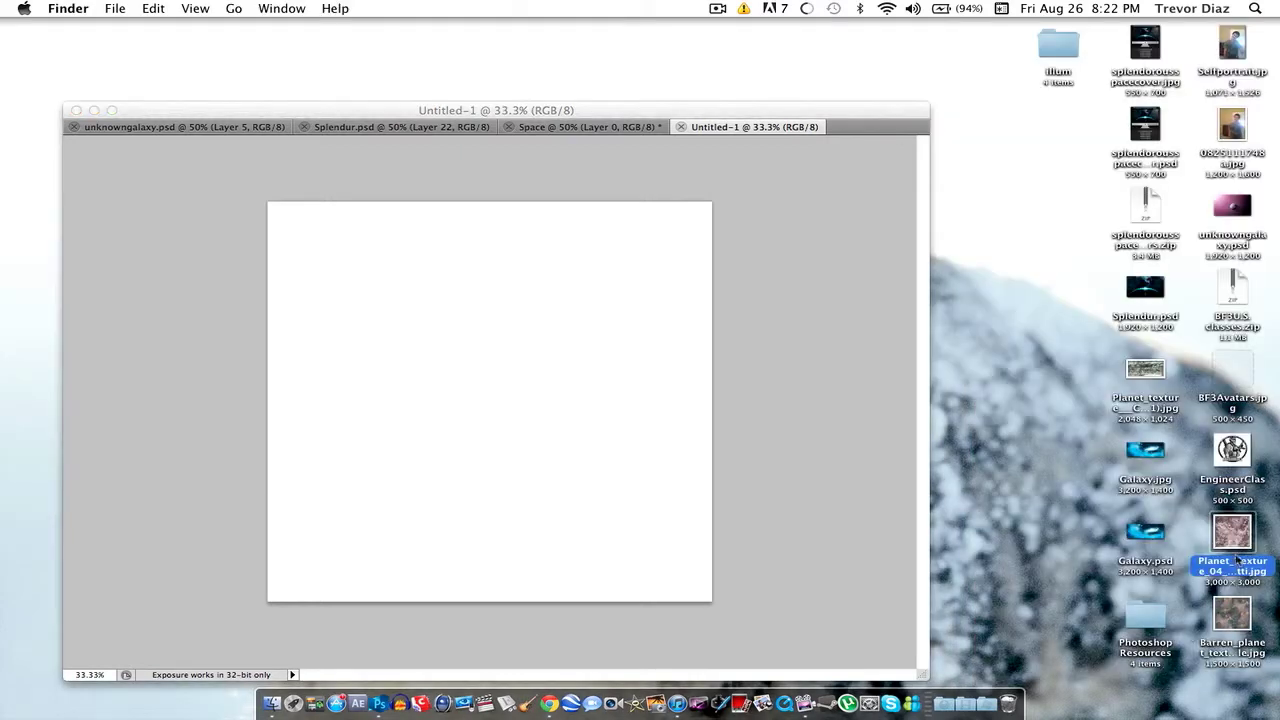
pyautogui.moveTo(1240, 545); pyautogui.dragTo(501, 386)
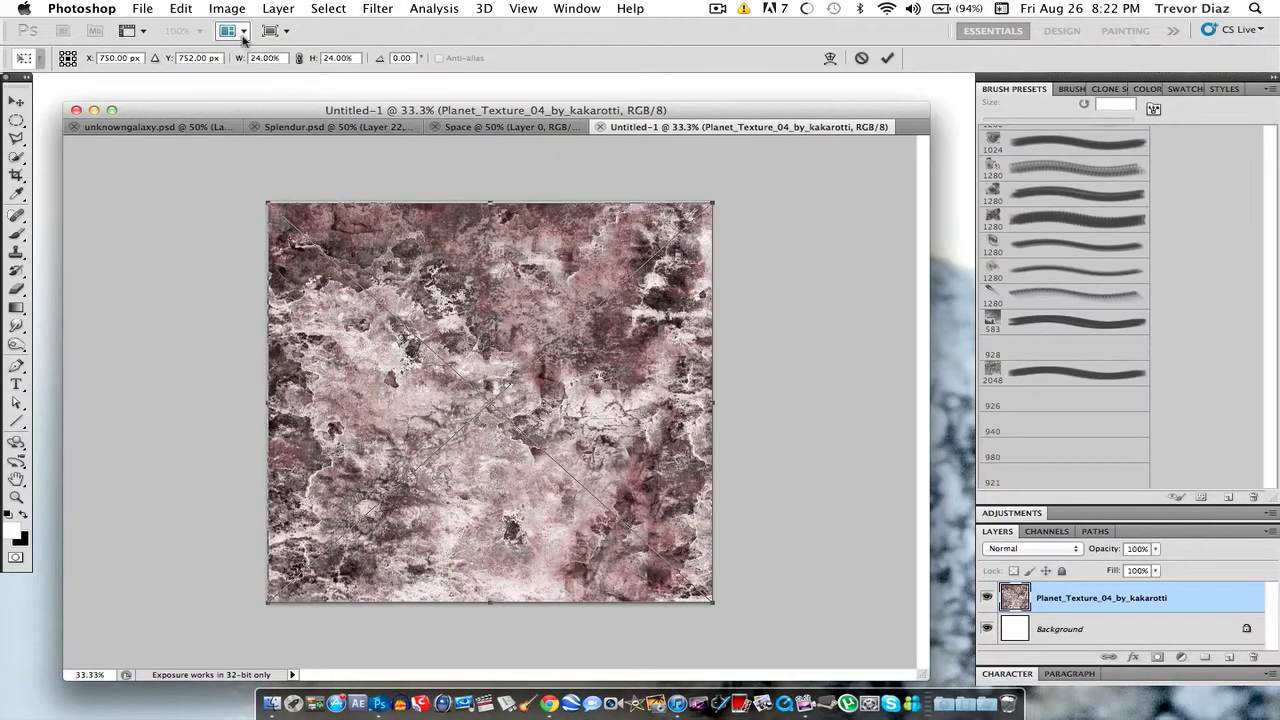
pyautogui.press('Return')
pyautogui.press('b')
pyautogui.click(143, 8)
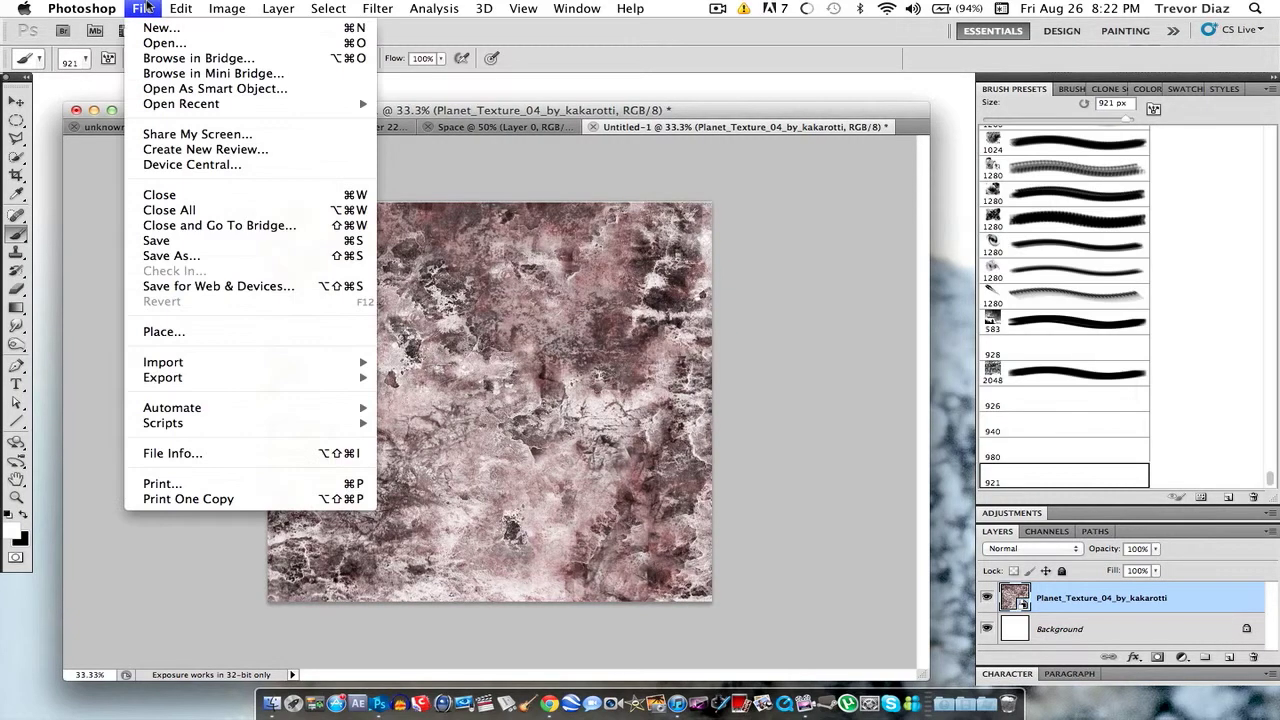
pyautogui.click(287, 333)
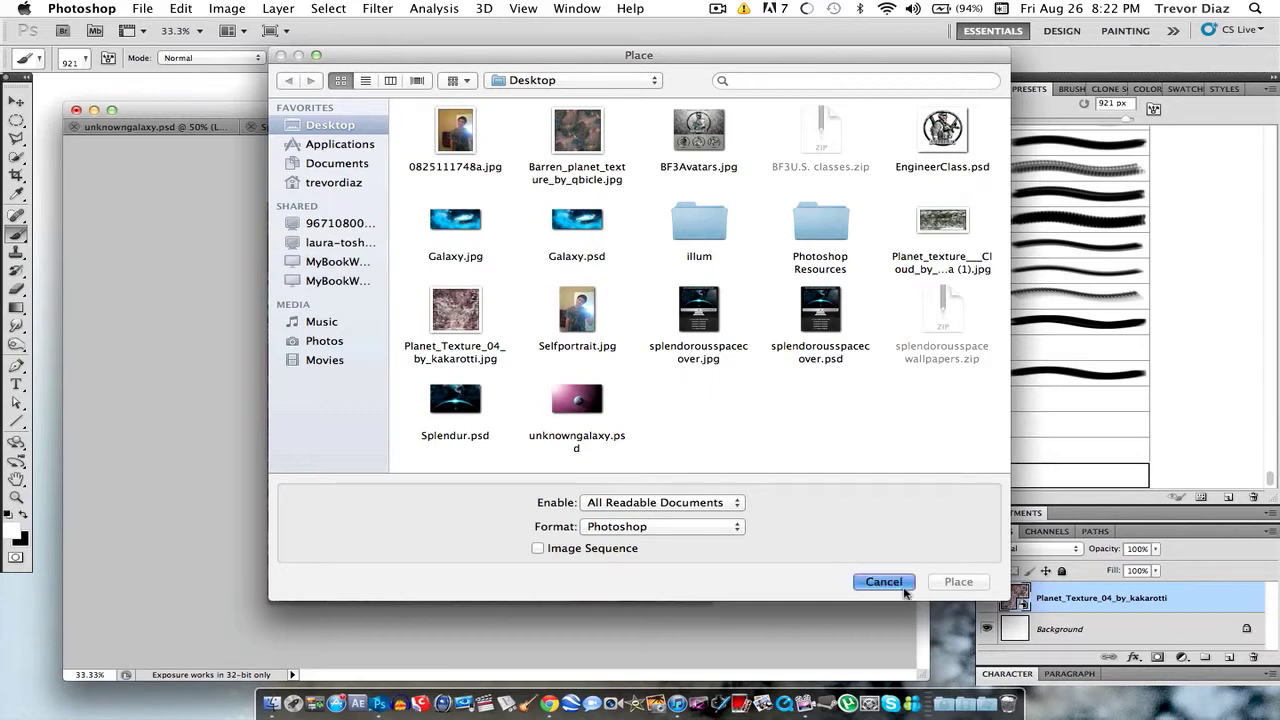
pyautogui.click(900, 579)
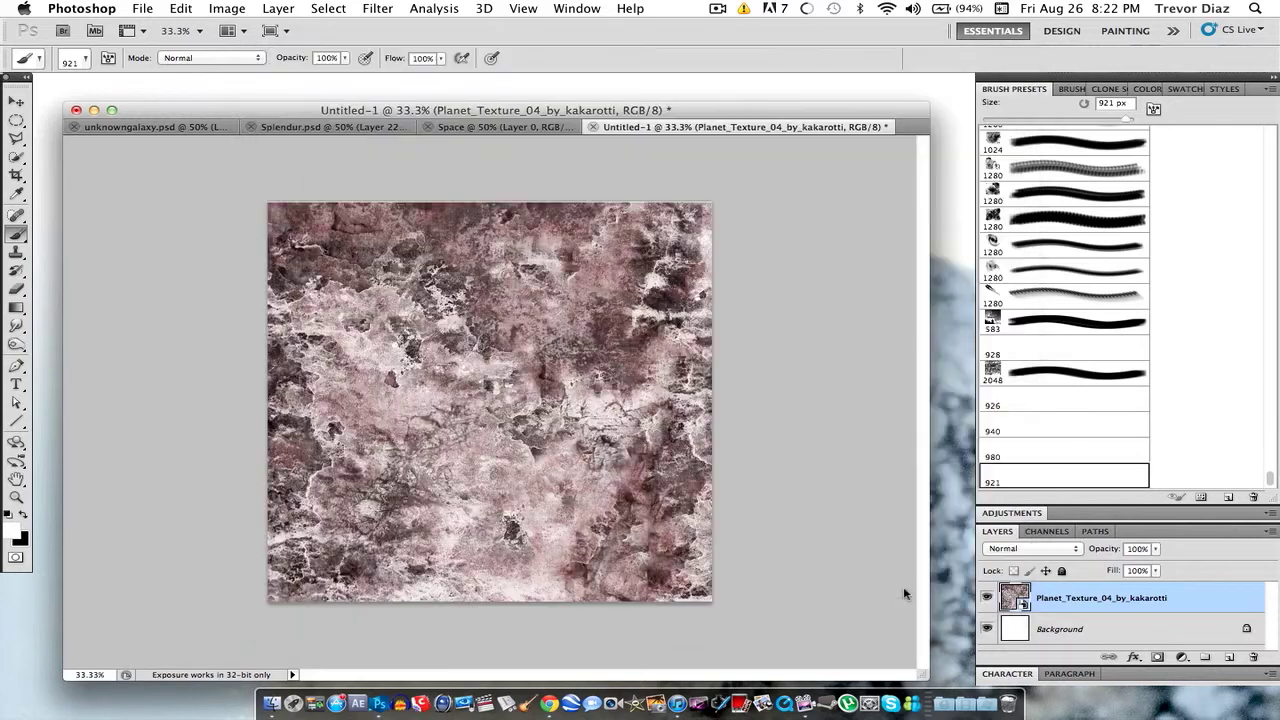
# Step: Rasterize the Planet_Texture_04_by_kakarotti layer and apply Spherize at 100% Amount
pyautogui.rightClick(1219, 600)
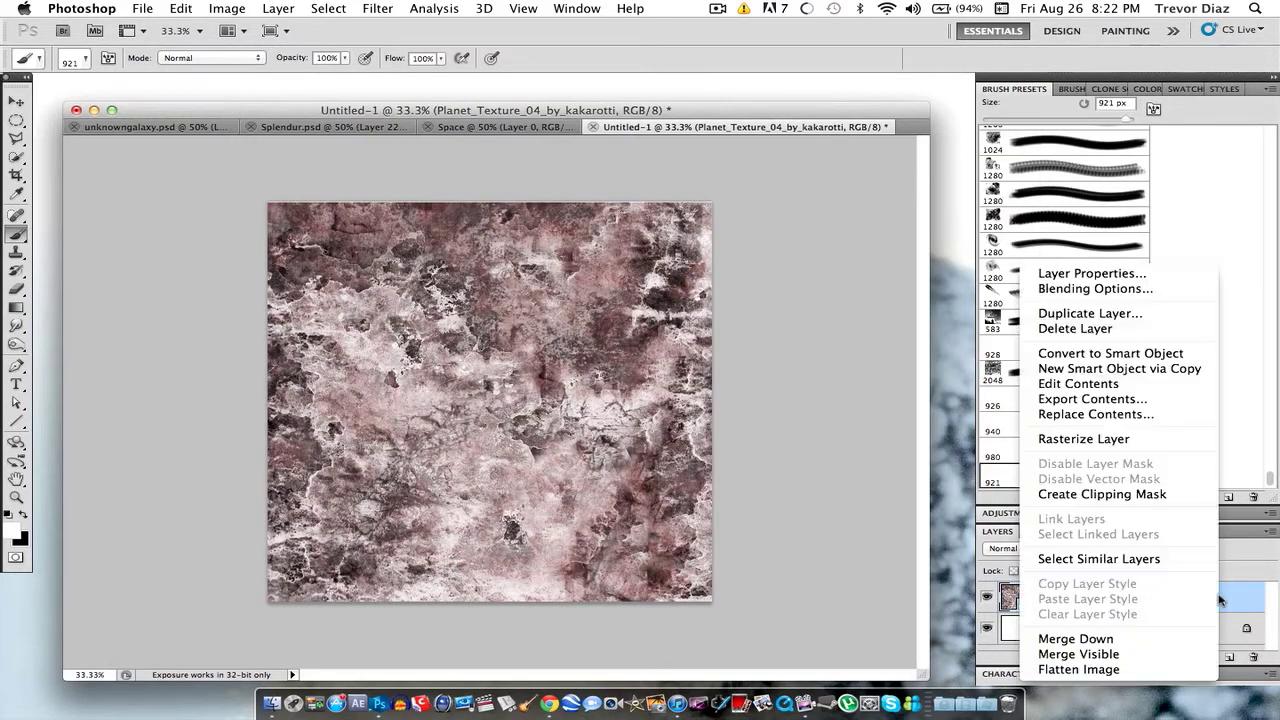
pyautogui.click(1071, 440)
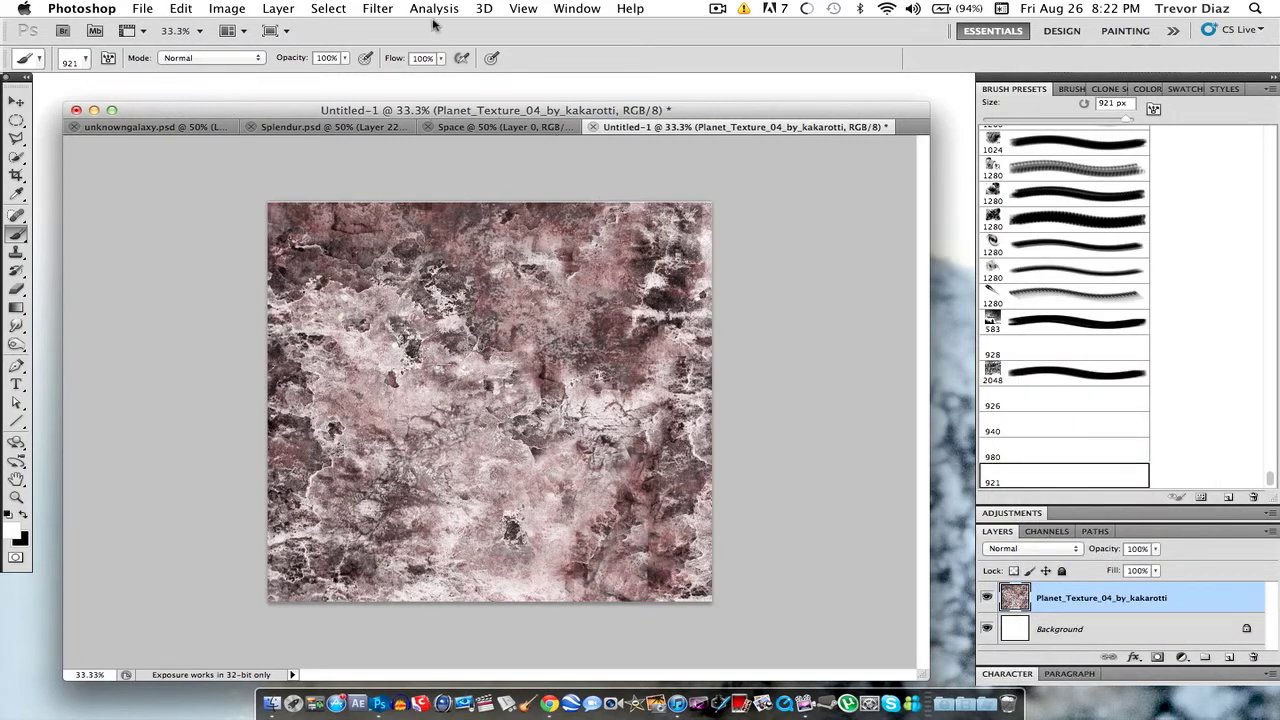
pyautogui.click(381, 8)
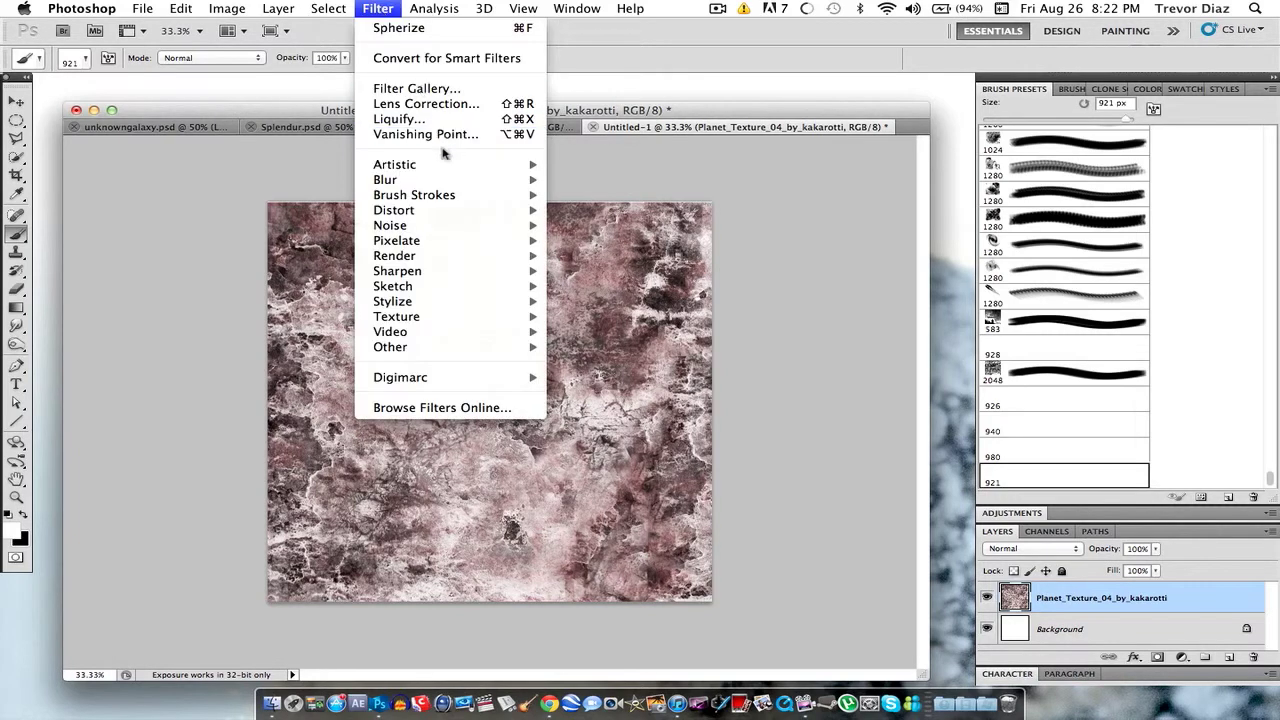
pyautogui.moveTo(466, 213)
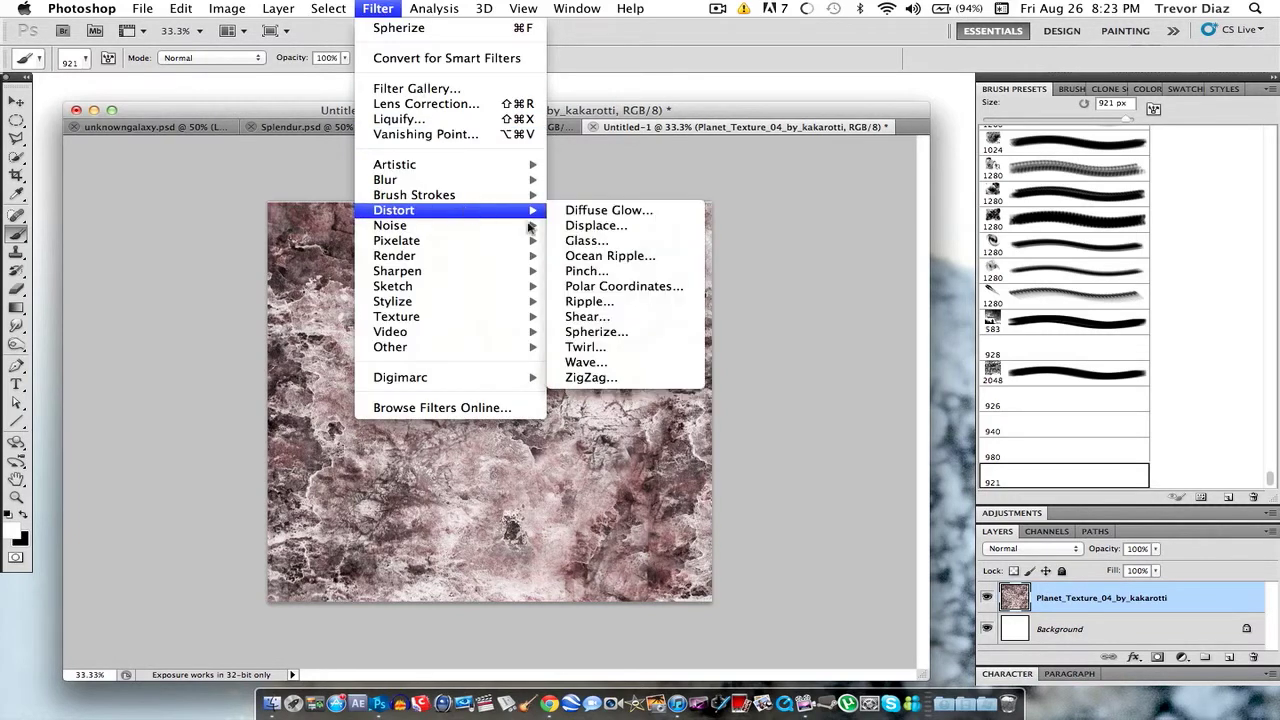
pyautogui.click(607, 335)
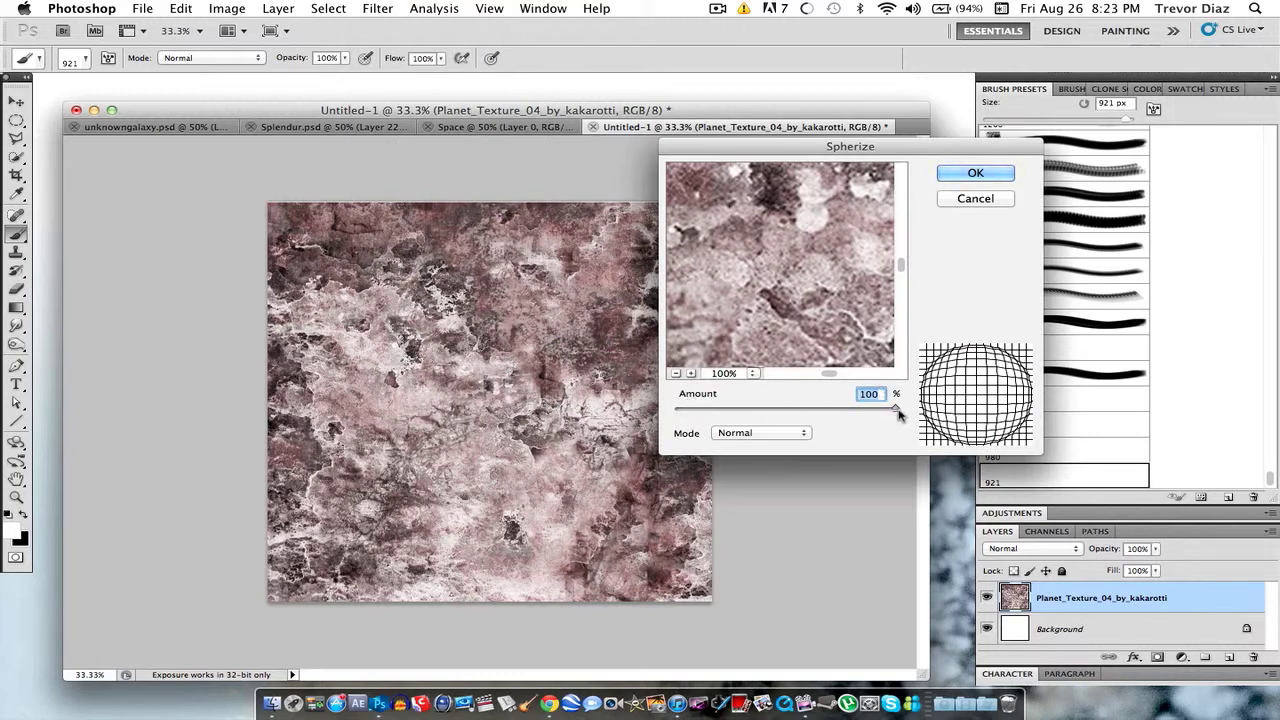
pyautogui.click(977, 174)
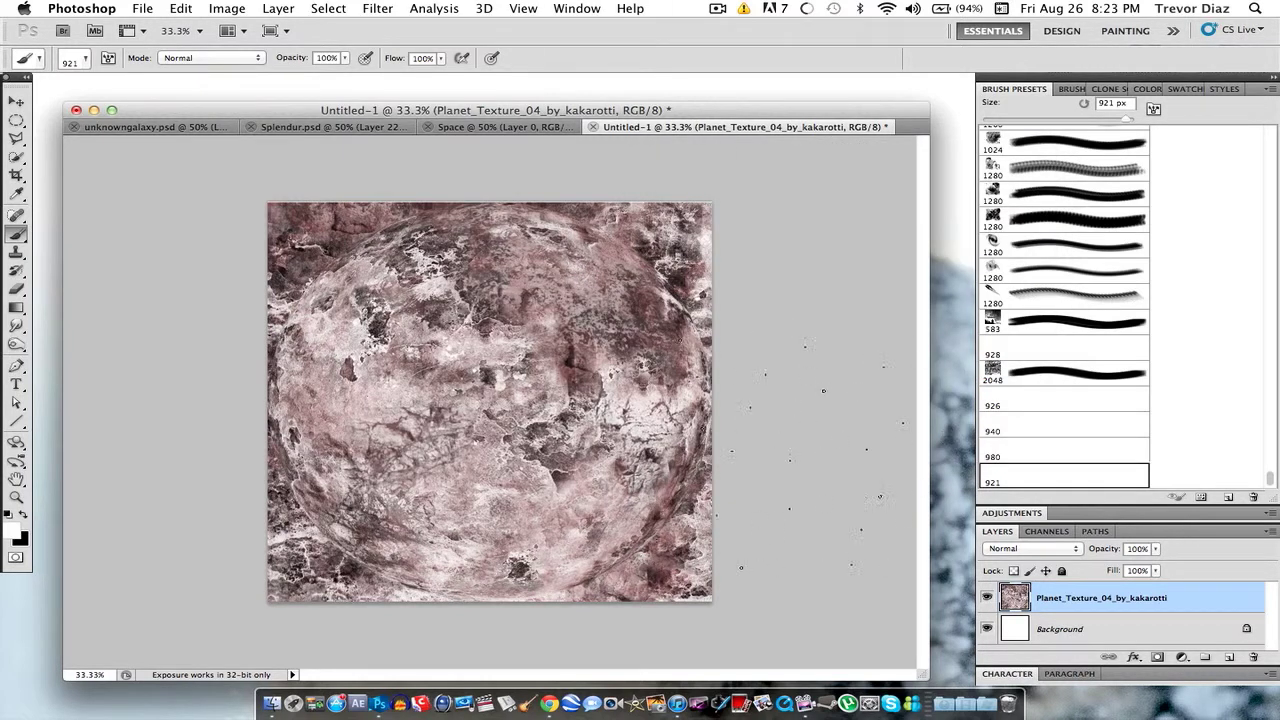
# Step: Convert the locked Background into the regular Layer 0
pyautogui.click(18, 120)
pyautogui.moveTo(18, 120); pyautogui.dragTo(110, 141)
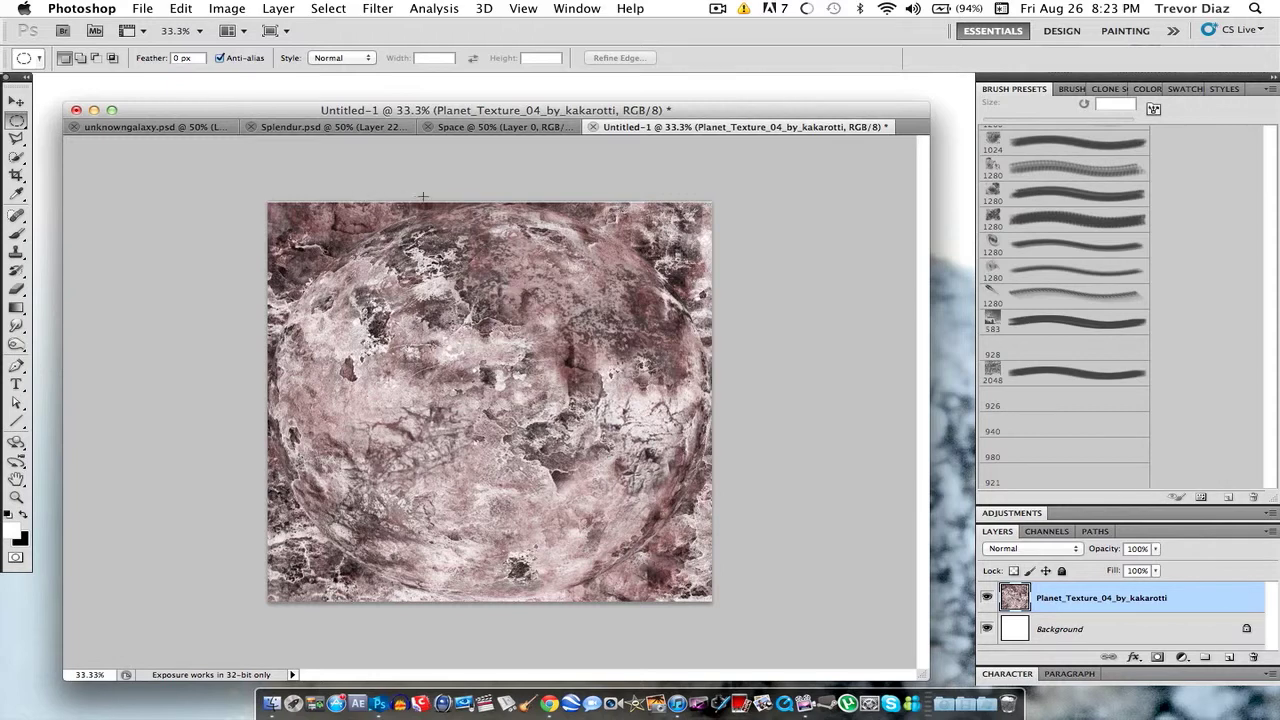
pyautogui.click(1092, 624)
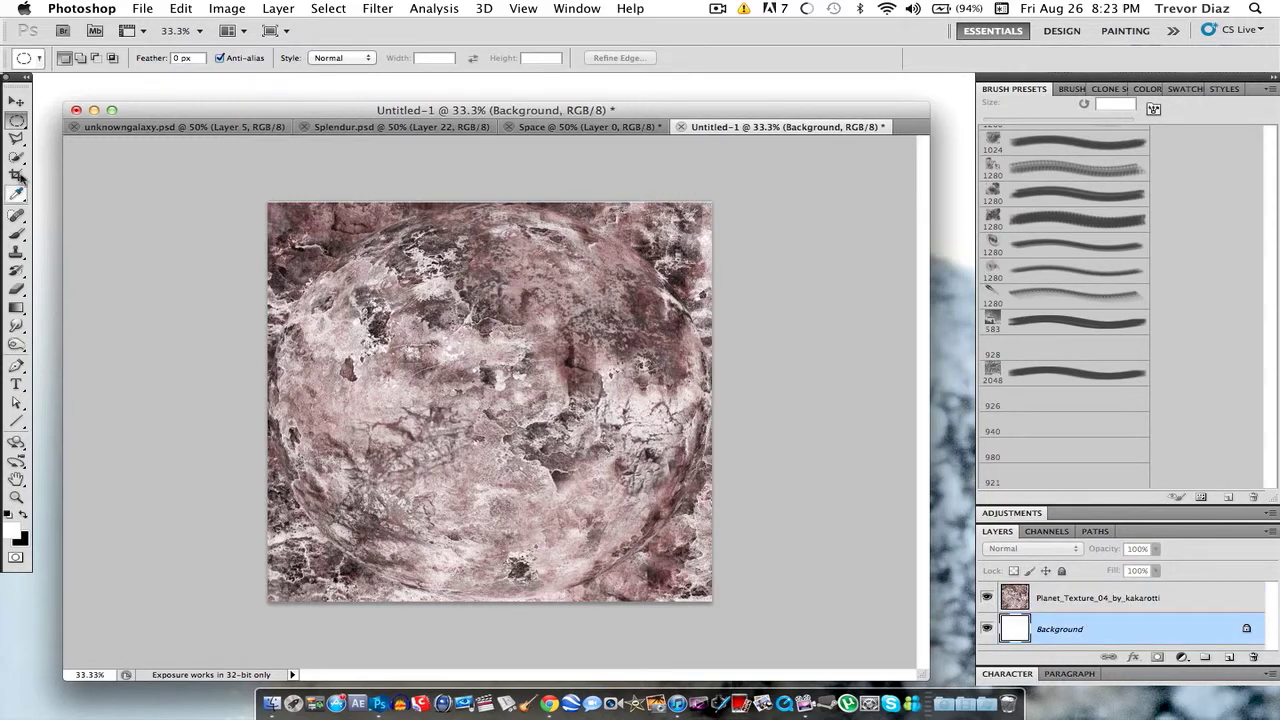
pyautogui.click(15, 102)
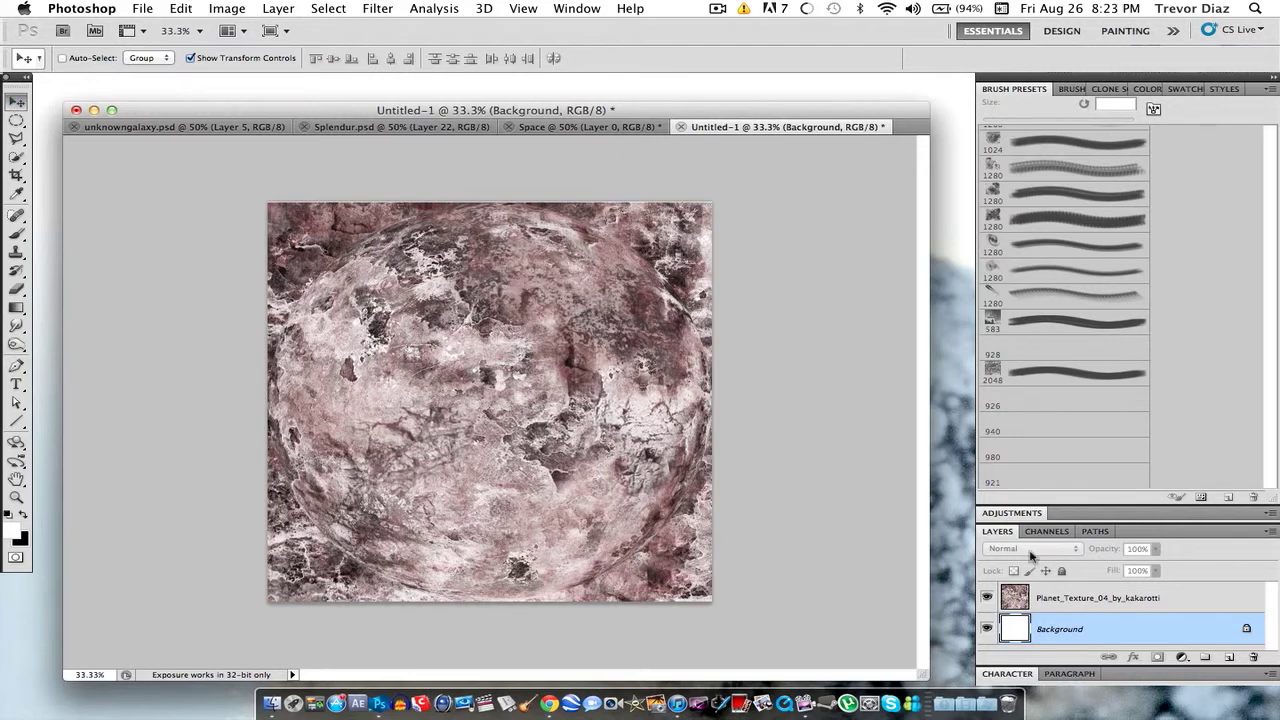
pyautogui.doubleClick(1110, 631)
pyautogui.press('Return')
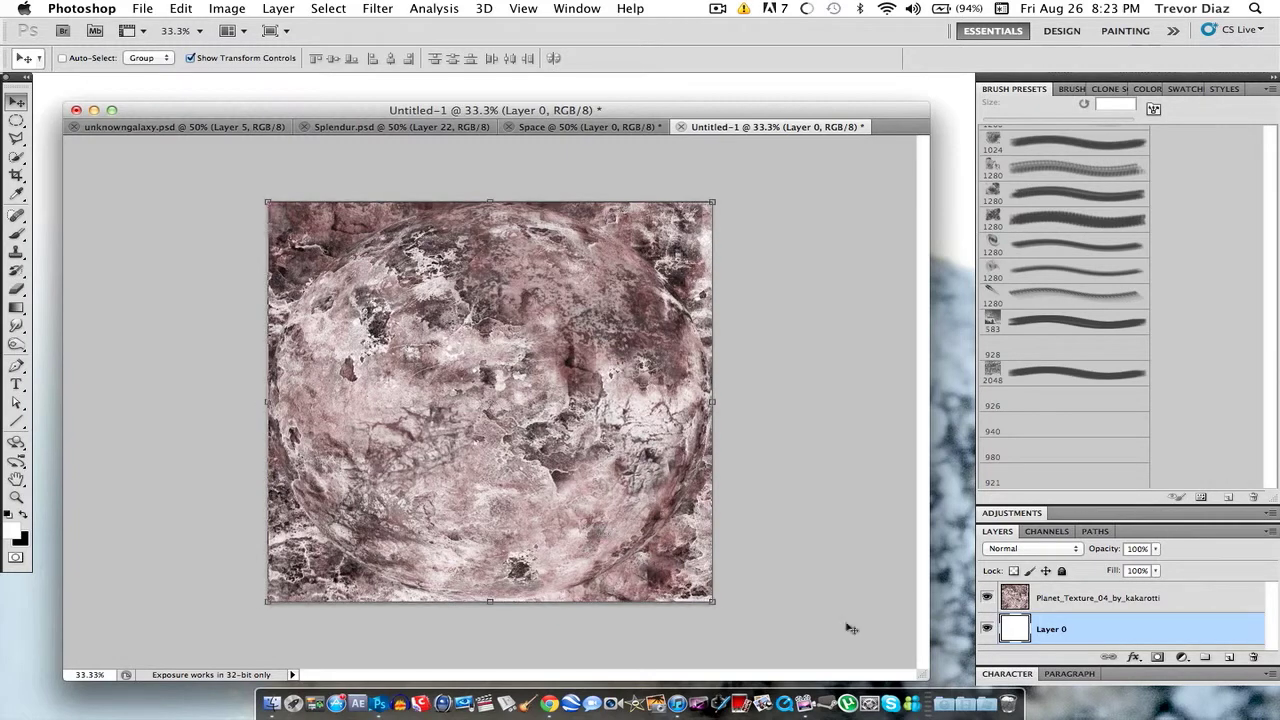
# Step: On the texture layer, draw an elliptical selection around the spherized planet
pyautogui.click(1186, 610)
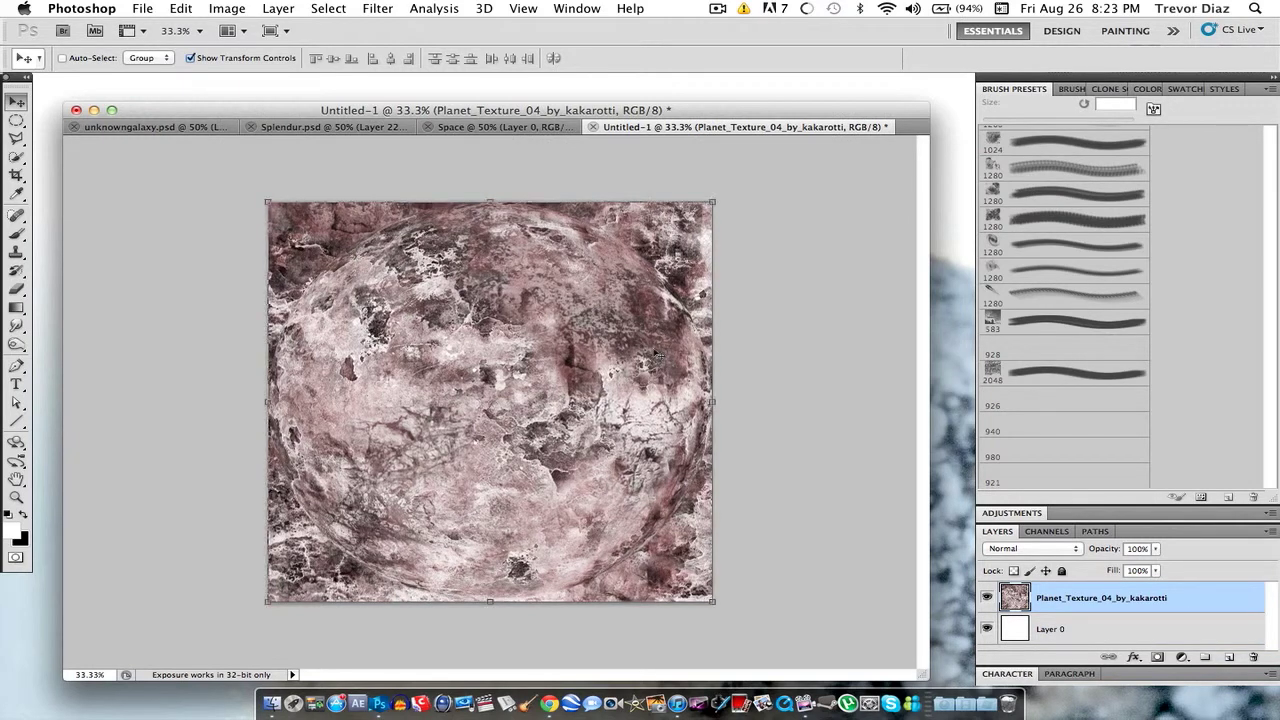
pyautogui.click(18, 119)
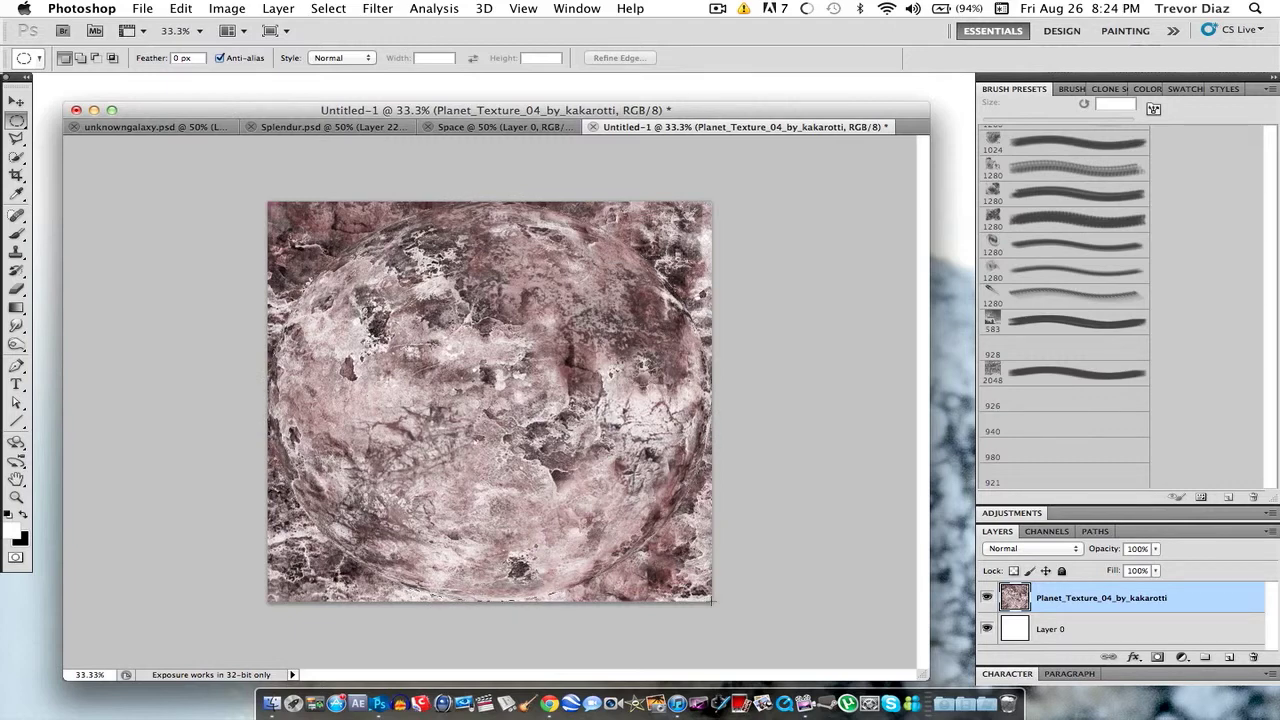
pyautogui.moveTo(712, 601); pyautogui.dragTo(268, 201)
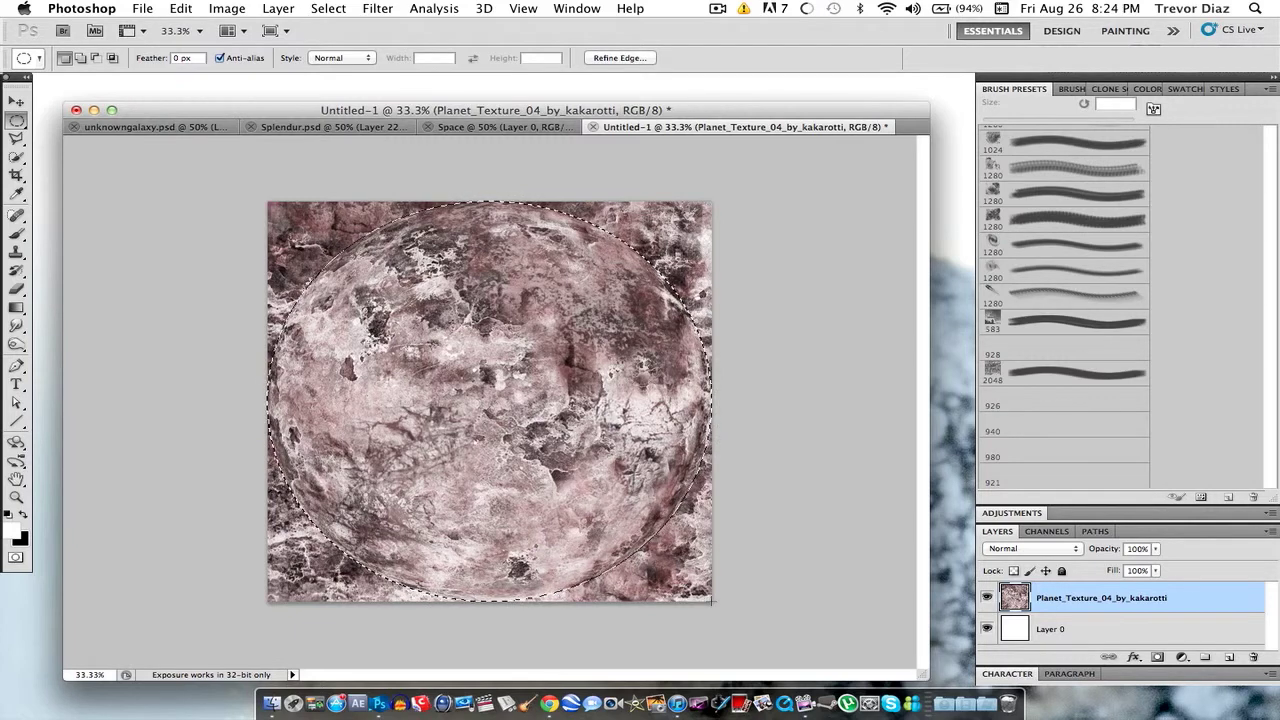
# Step: Copy the selected planet and paste it into the Space document
pyautogui.click(181, 8)
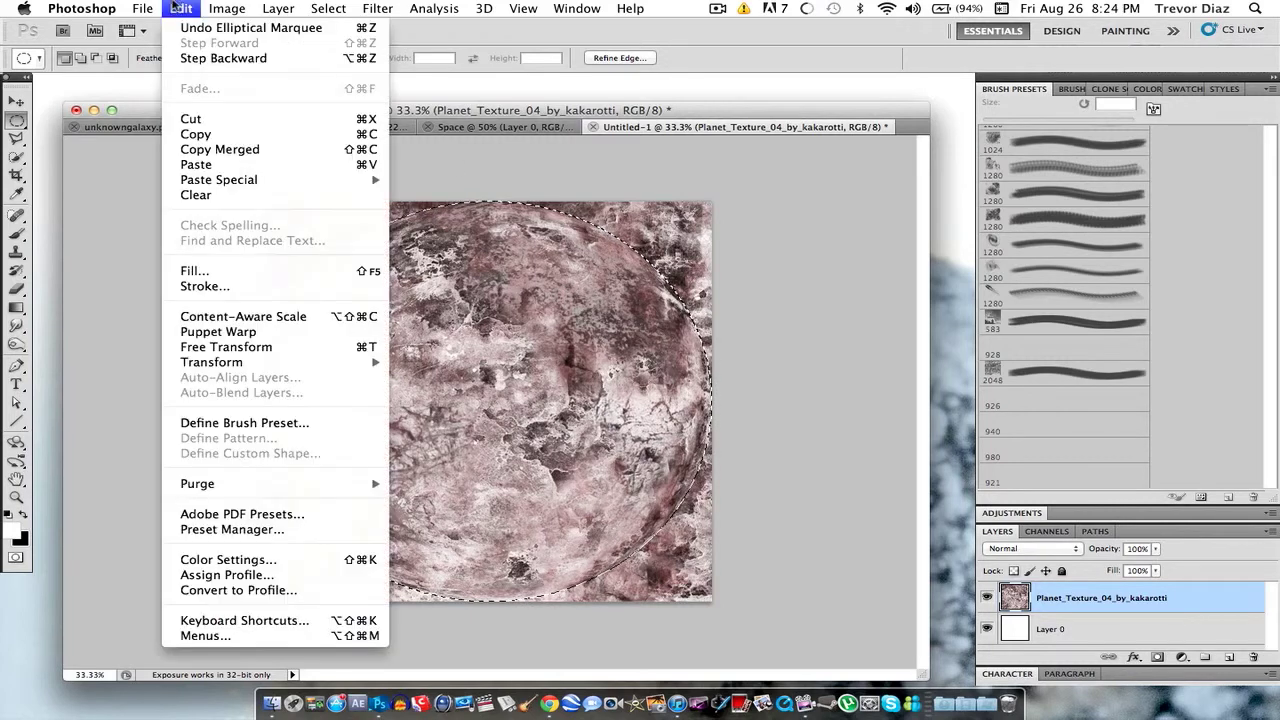
pyautogui.click(224, 140)
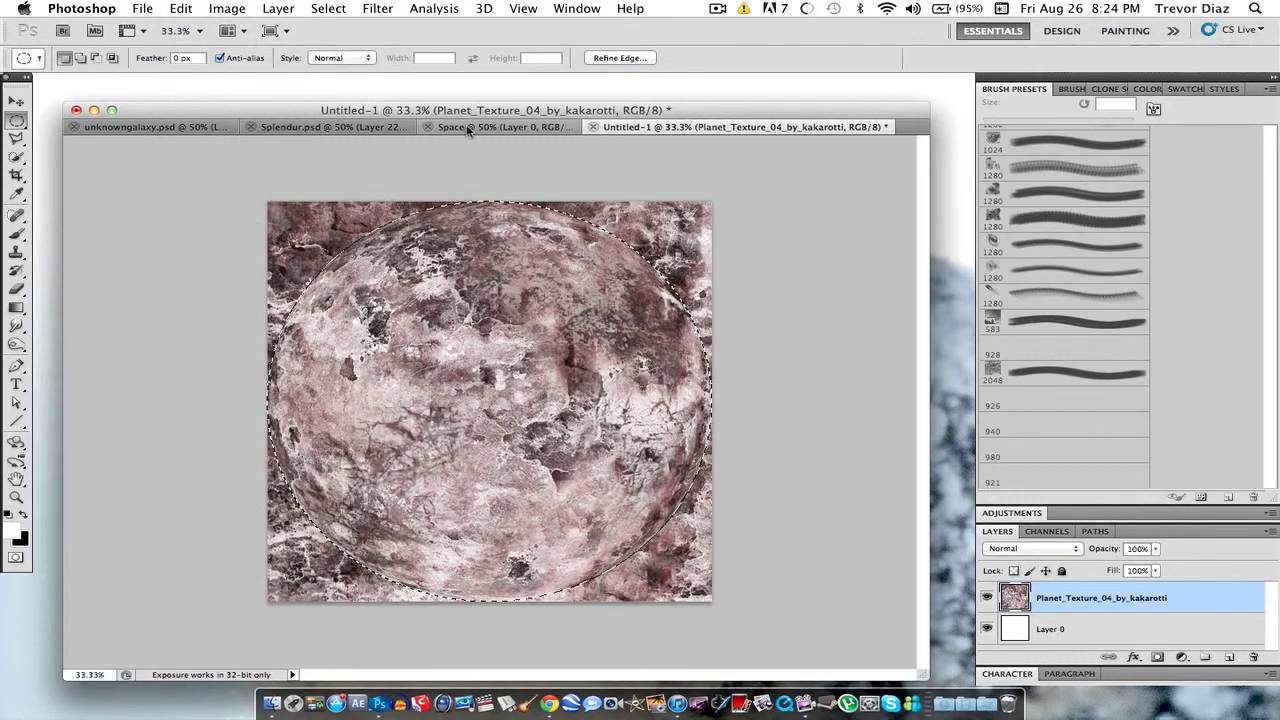
pyautogui.click(457, 126)
pyautogui.click(181, 8)
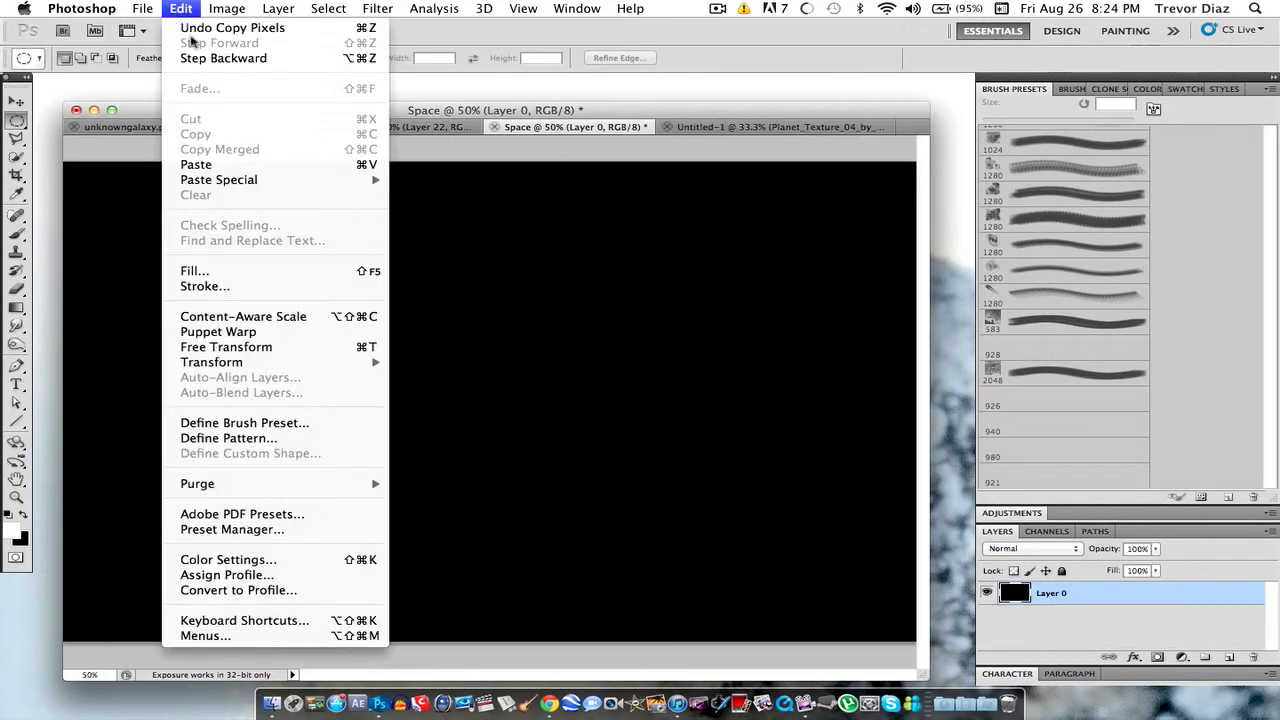
pyautogui.click(205, 168)
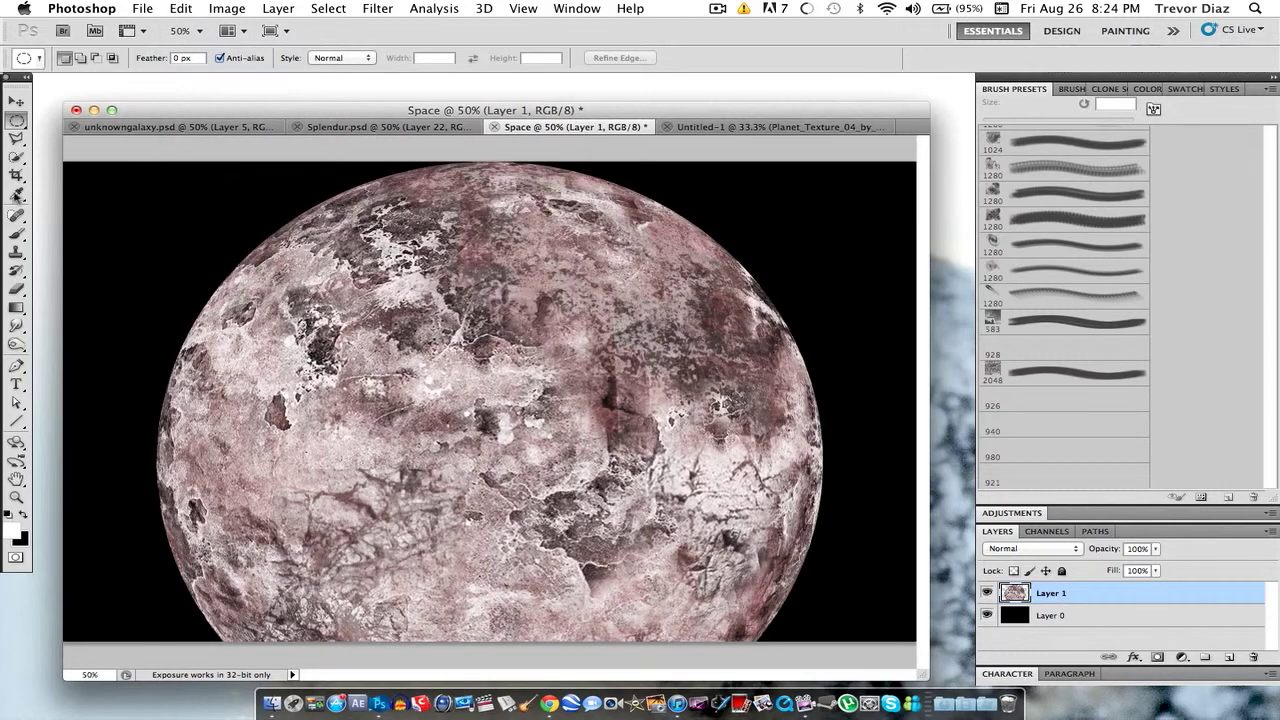
# Step: Scale the pasted planet to about 58% and centre it on the canvas
pyautogui.click(17, 101)
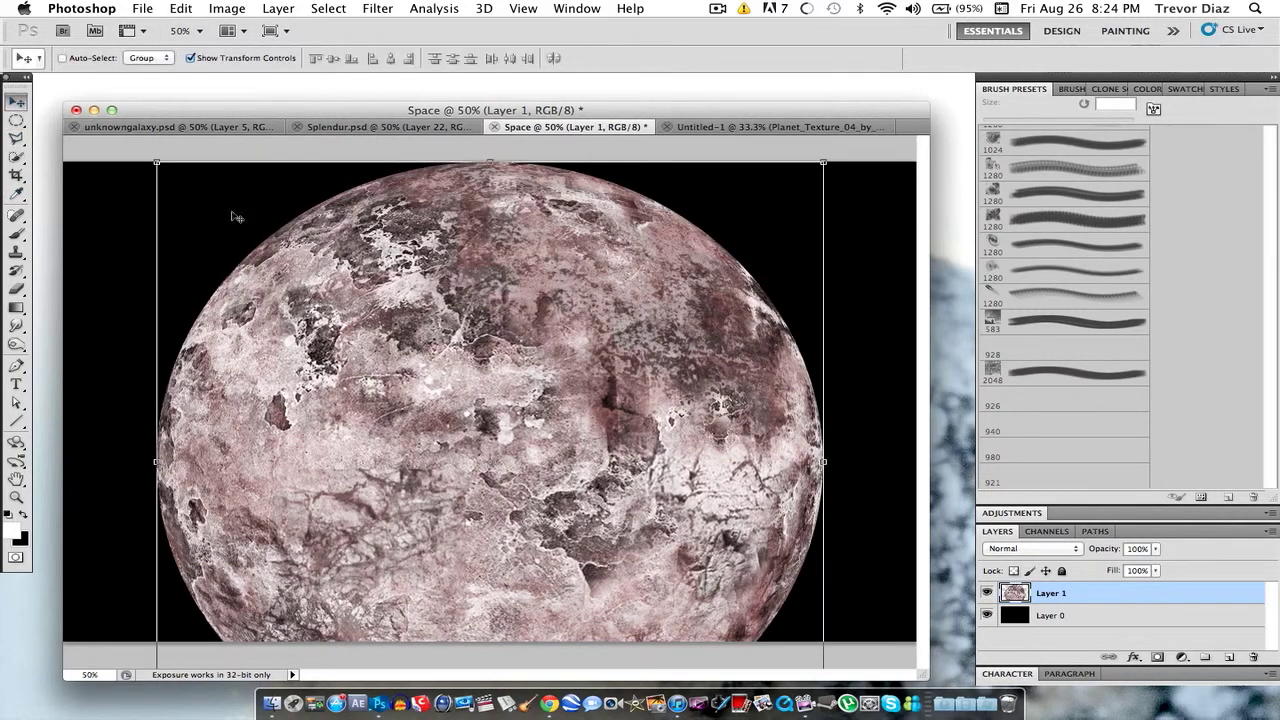
pyautogui.moveTo(151, 157); pyautogui.dragTo(441, 405)
pyautogui.moveTo(641, 545); pyautogui.dragTo(511, 372)
pyautogui.press('Return')
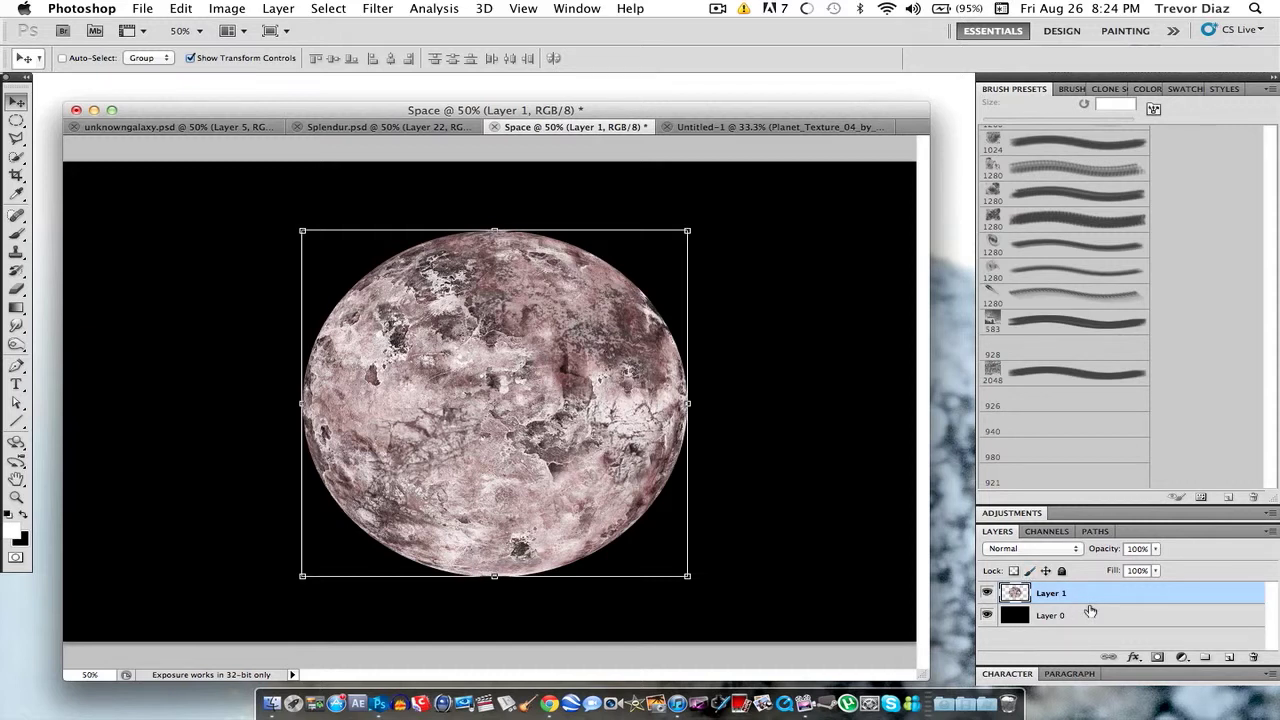
# Step: Rename Layer 1 to Planet and delete the extra empty Layer 2
pyautogui.click(1229, 657)
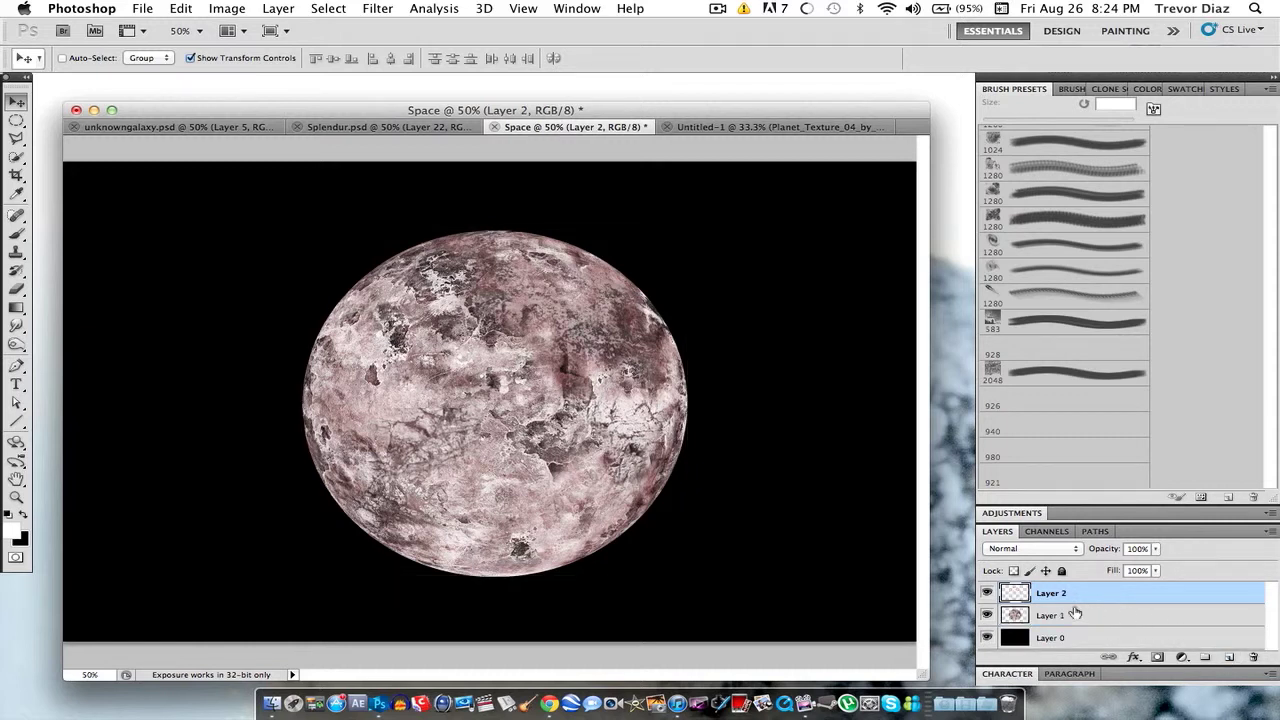
pyautogui.click(1055, 618)
pyautogui.doubleClick(1055, 617)
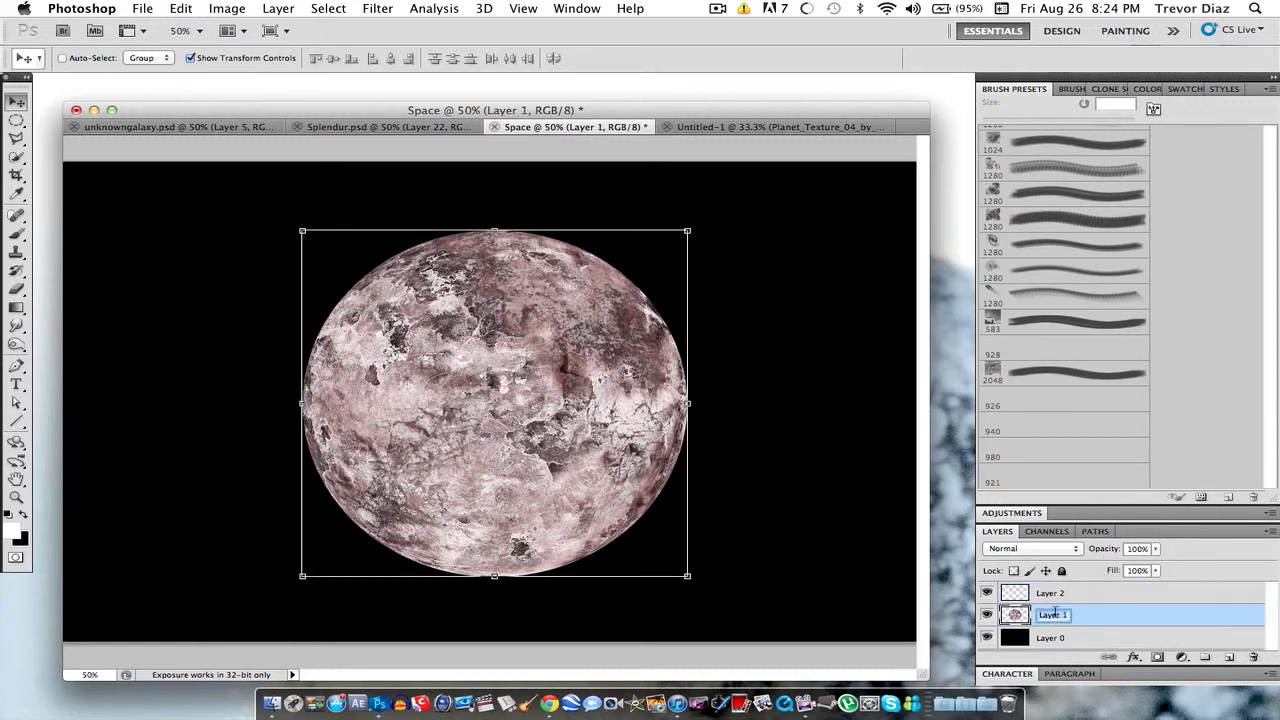
pyautogui.write('Plan')
pyautogui.press('BackSpace')
pyautogui.press('BackSpace')
pyautogui.write('anet')
pyautogui.press('Return')
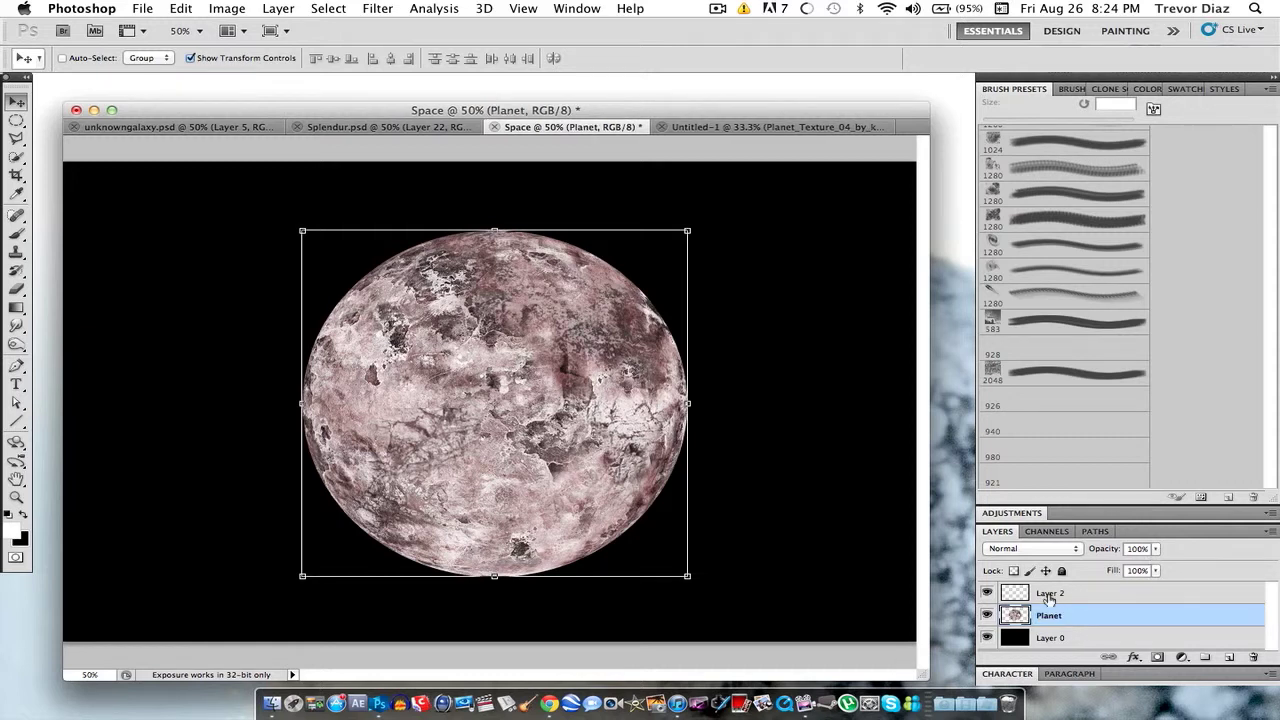
pyautogui.click(1082, 594)
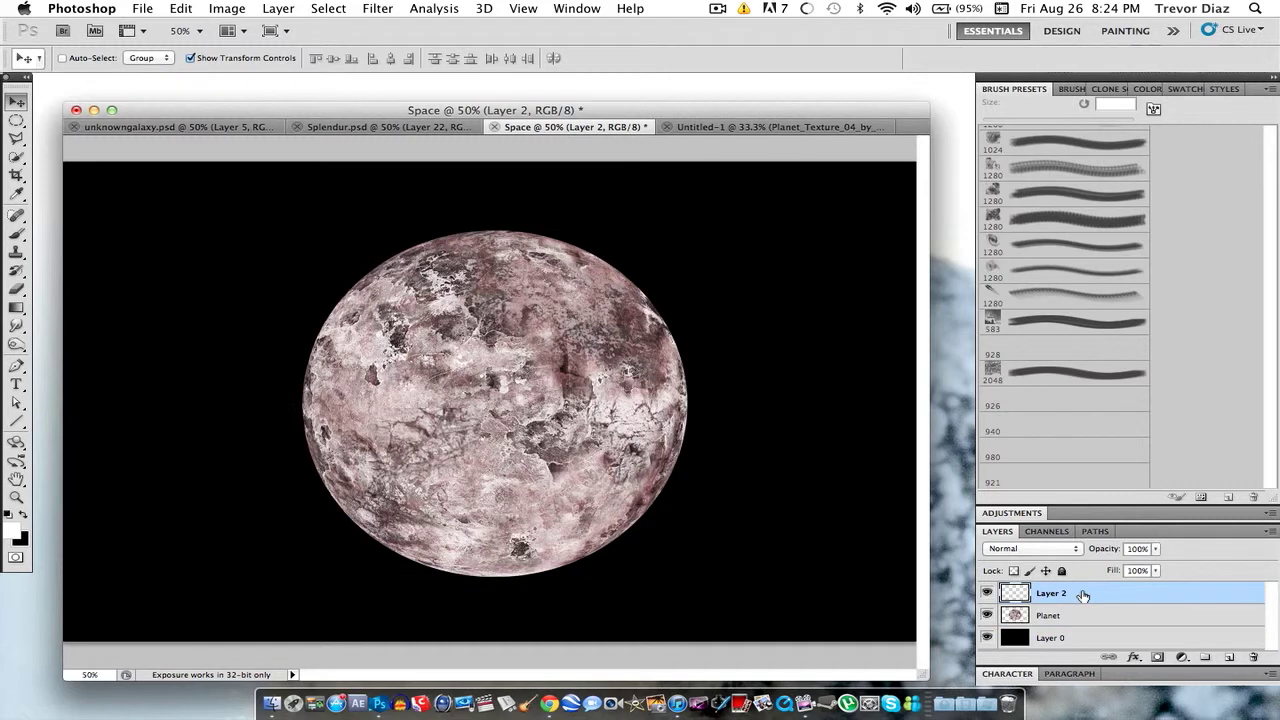
pyautogui.press('Delete')
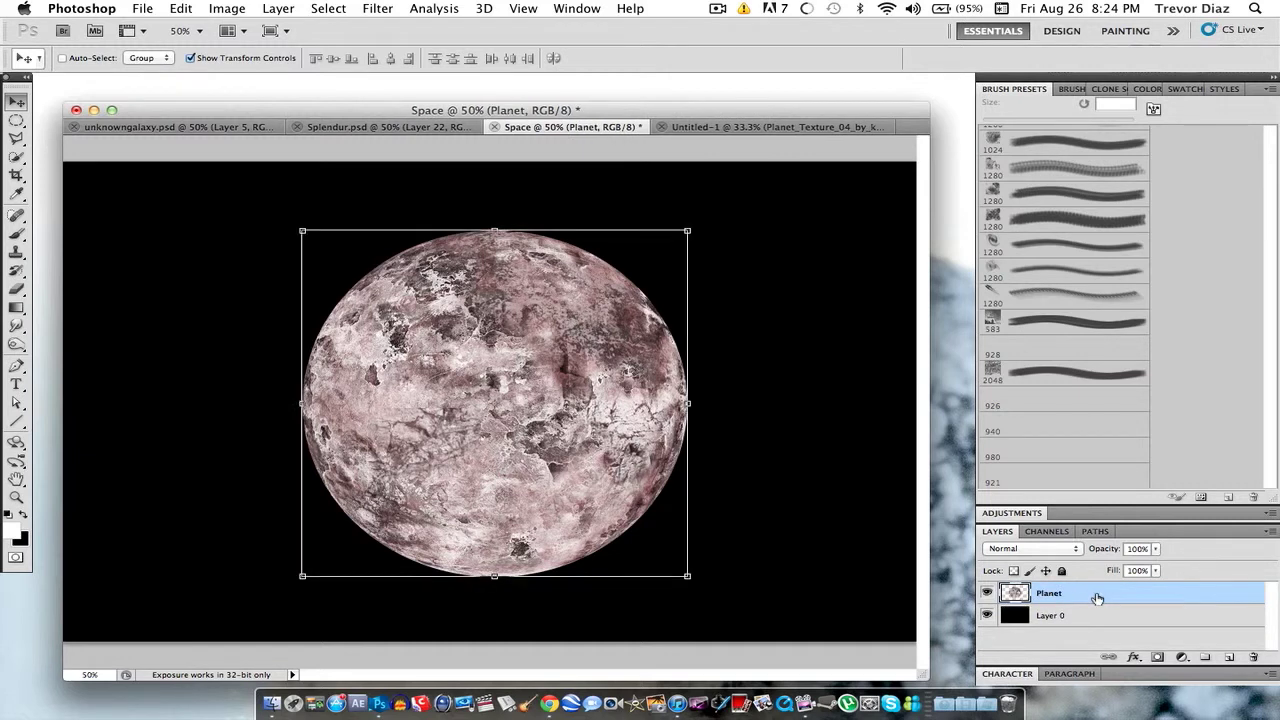
# Step: Add a Hue/Saturation adjustment layer clipped to the Planet layer
pyautogui.click(1184, 657)
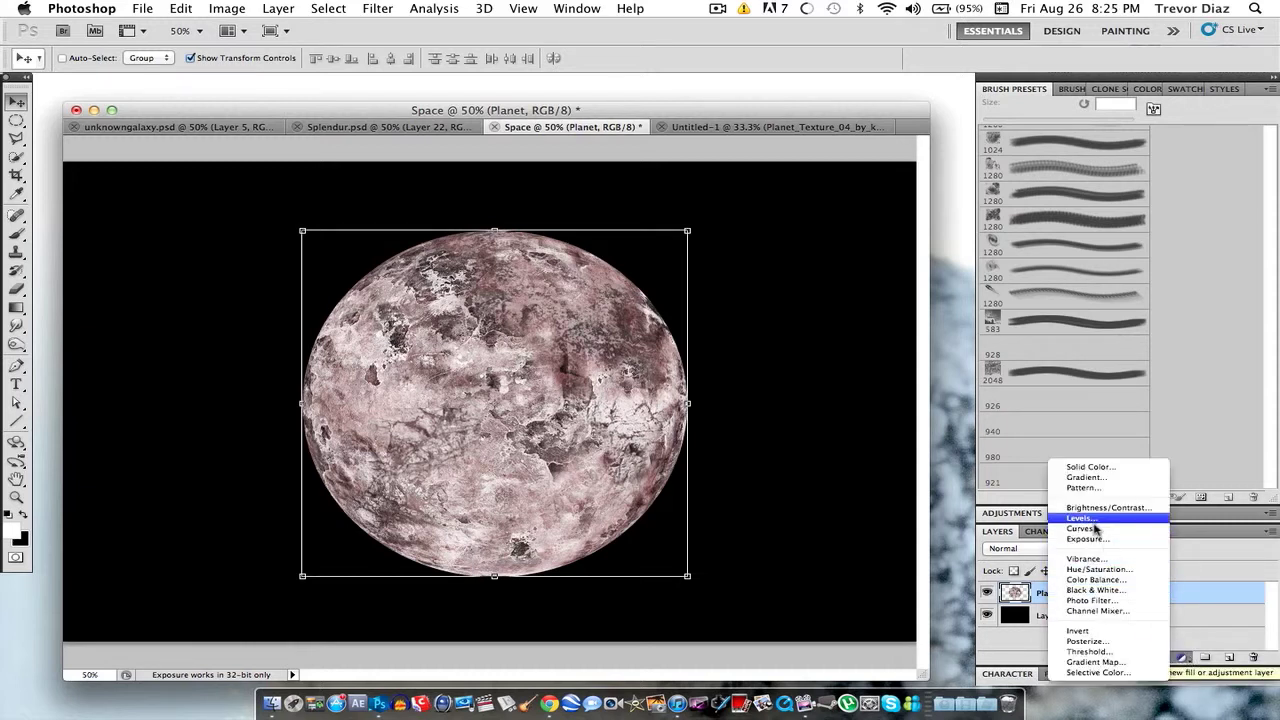
pyautogui.click(1108, 570)
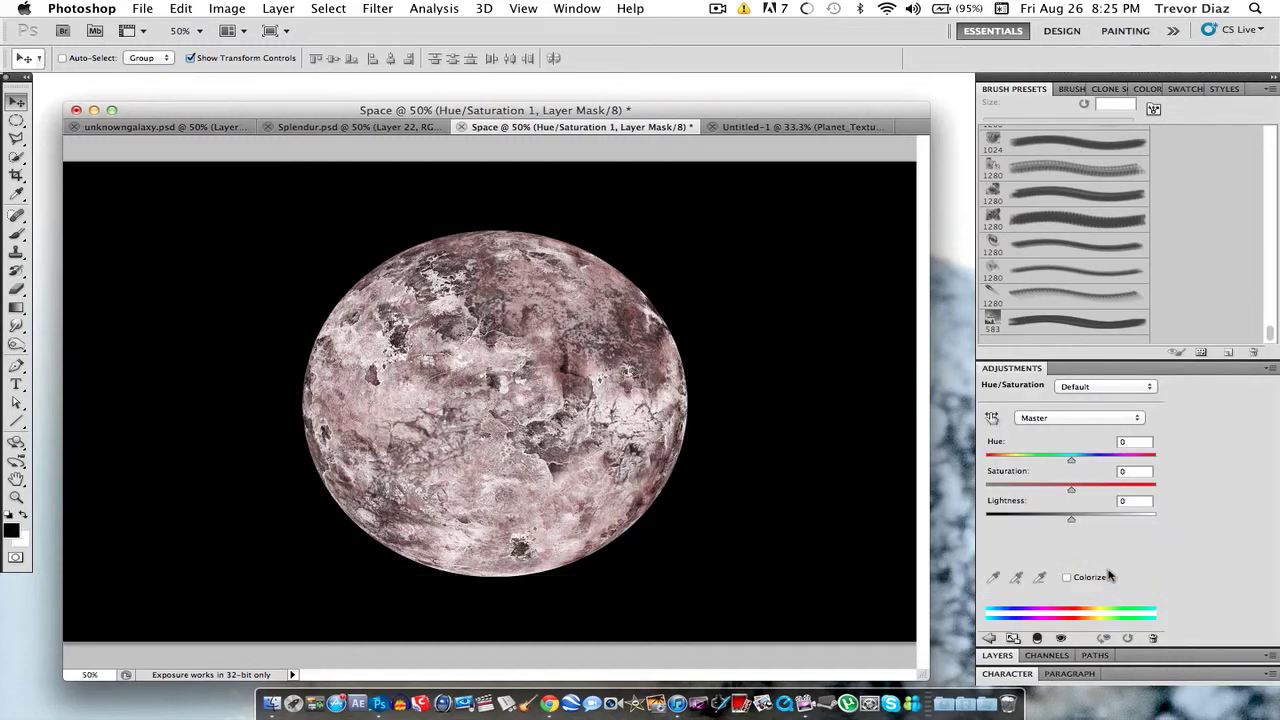
pyautogui.click(999, 656)
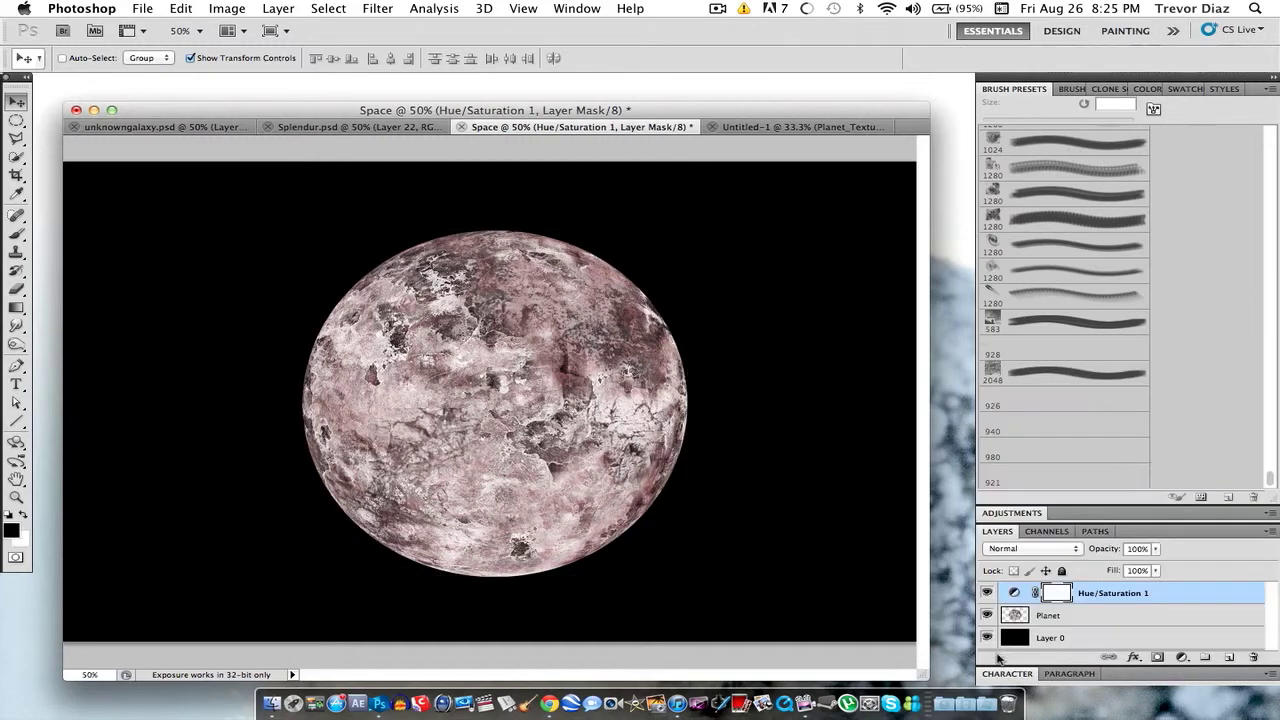
pyautogui.click(1128, 626)
pyautogui.click(1172, 600)
pyautogui.rightClick(1172, 600)
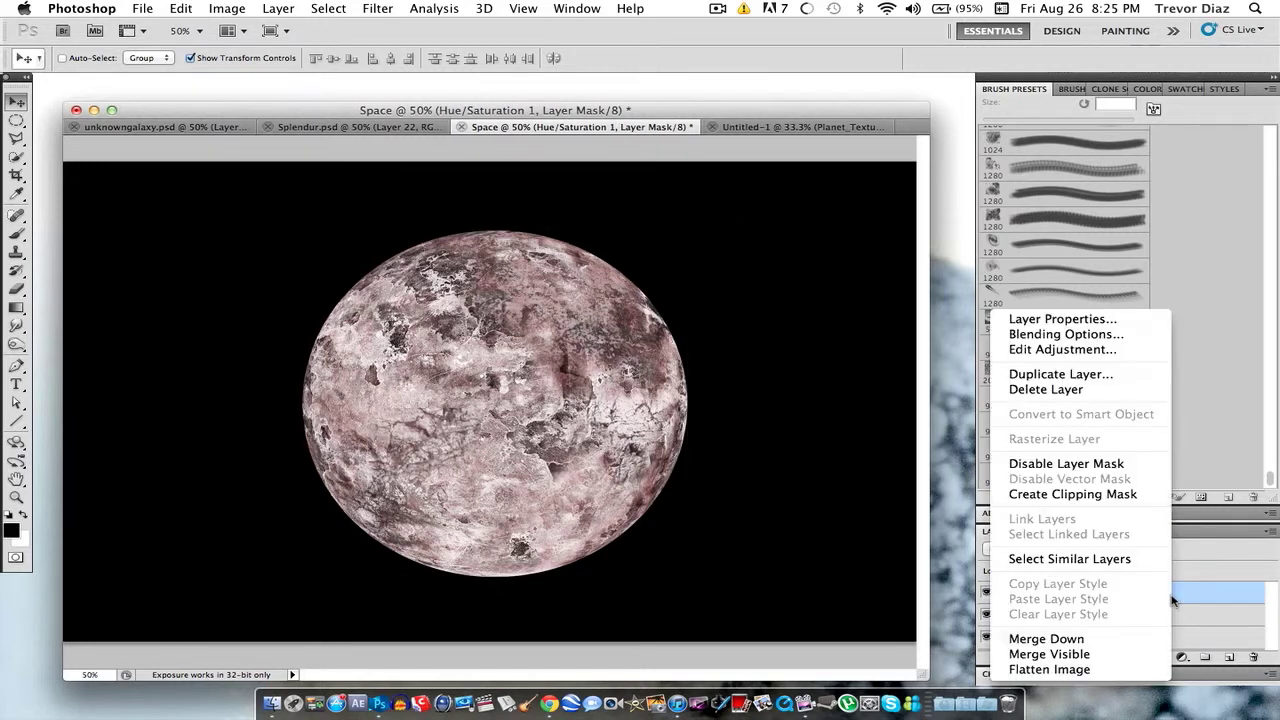
pyautogui.click(1106, 496)
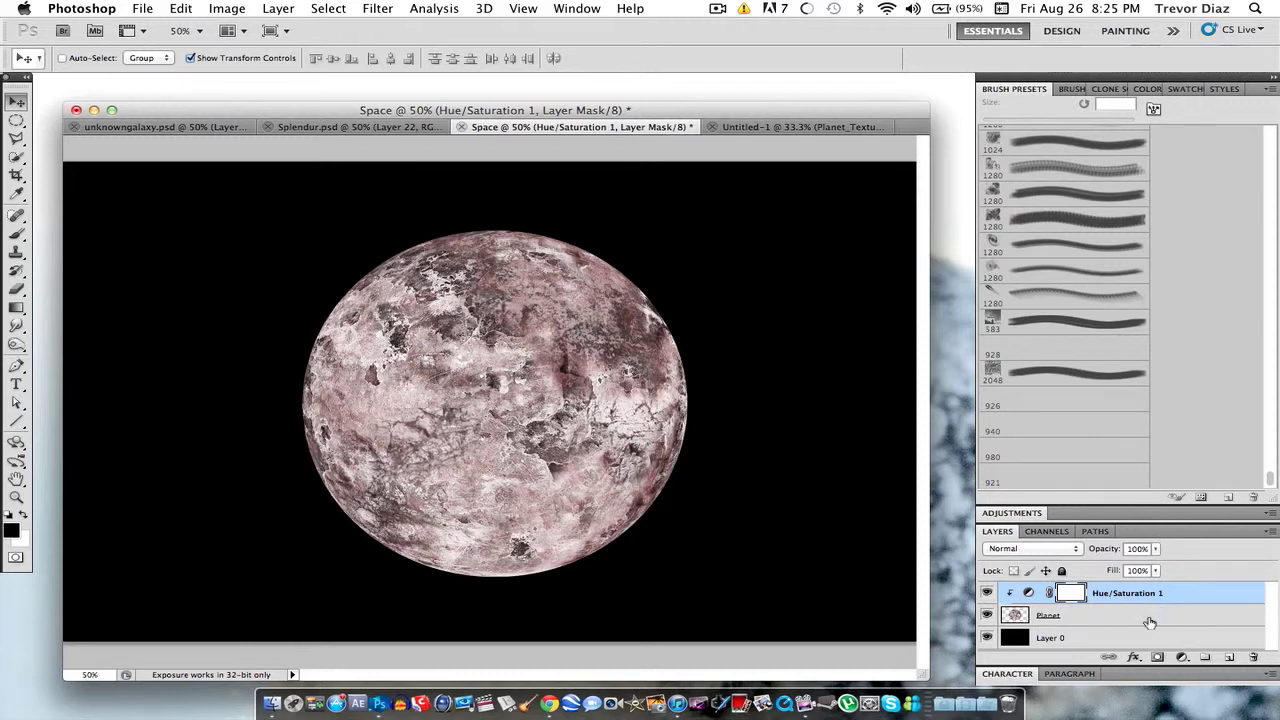
pyautogui.click(1150, 616)
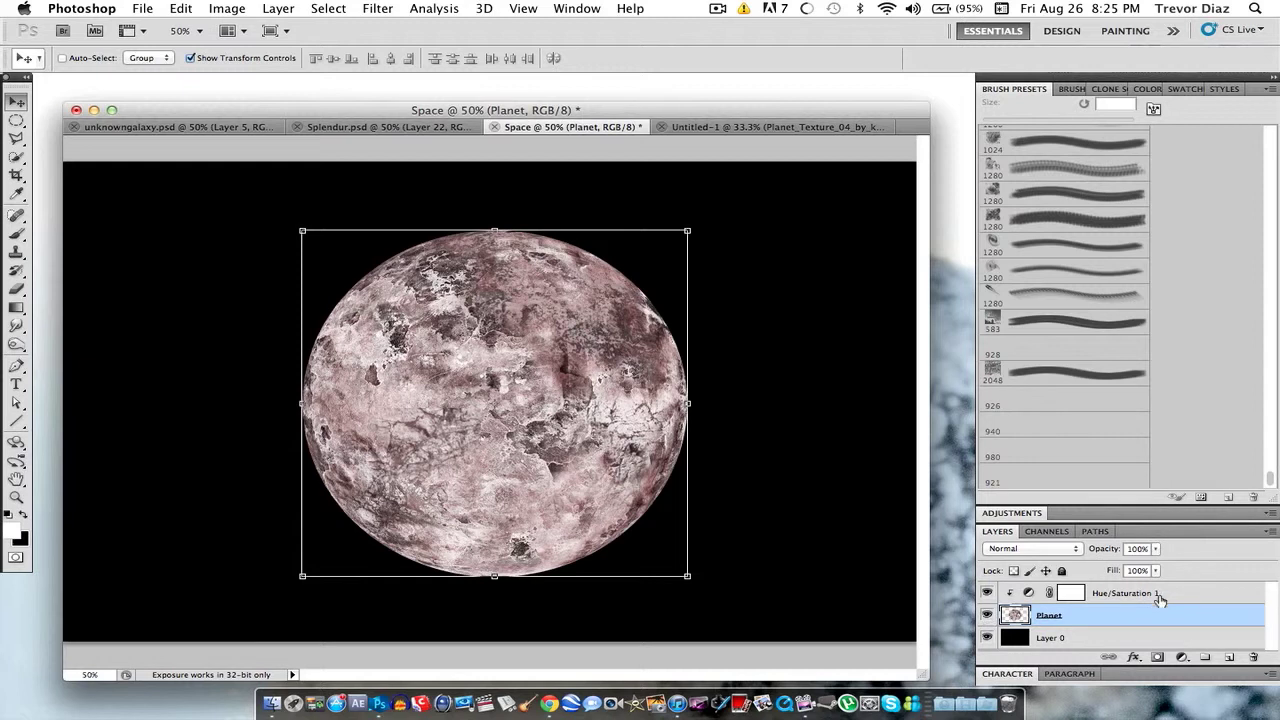
pyautogui.click(1051, 593)
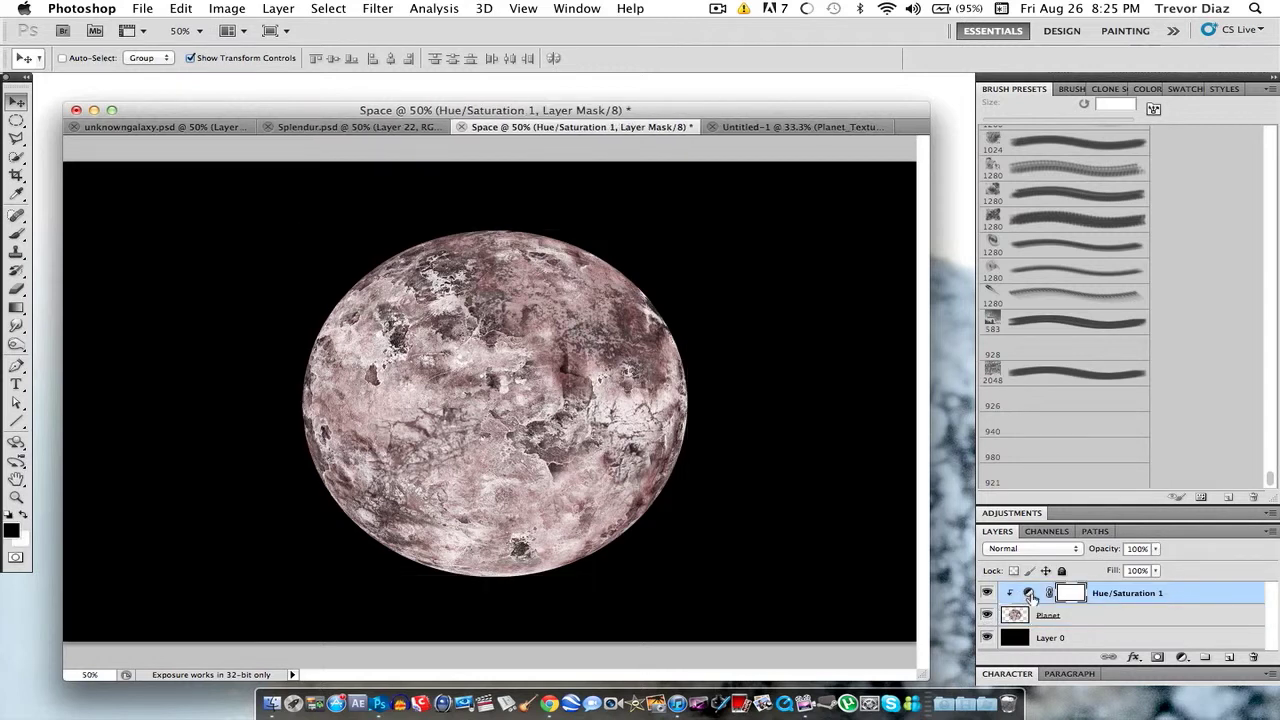
# Step: Colorize the adjustment at Hue 200, Saturation 57, then add an empty layer above
pyautogui.click(1030, 595)
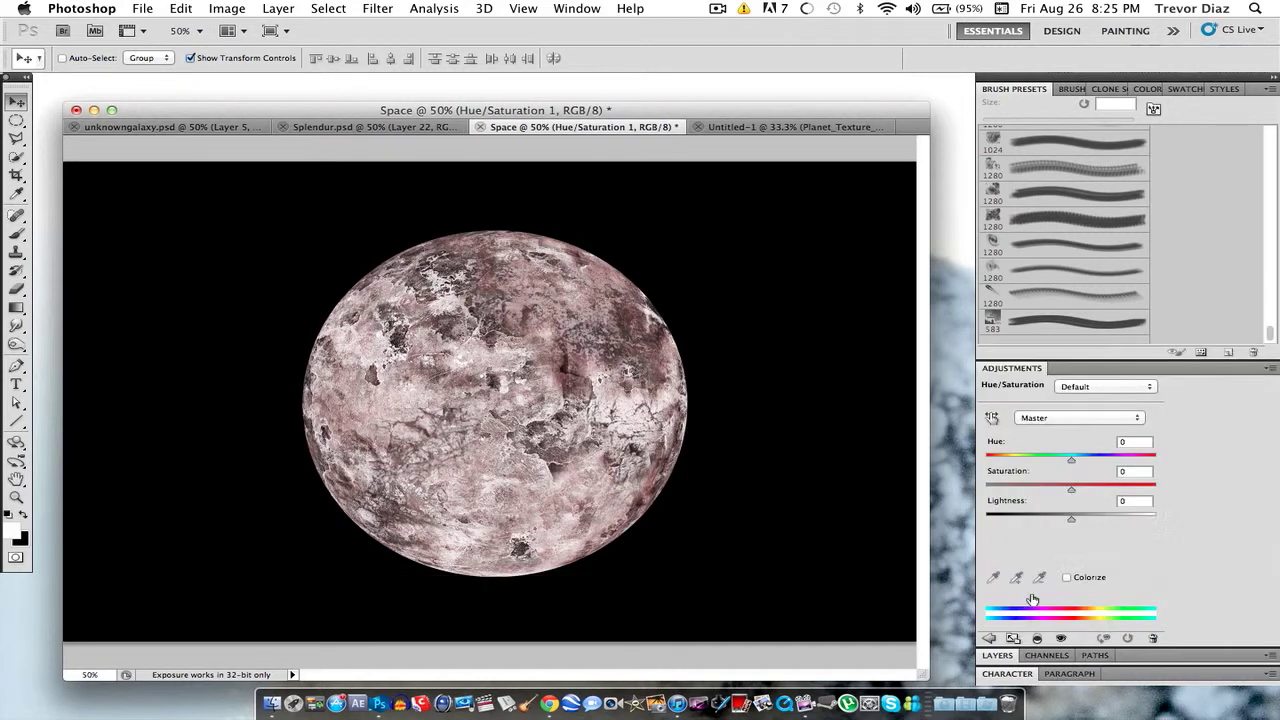
pyautogui.click(1067, 578)
pyautogui.moveTo(988, 460); pyautogui.dragTo(1080, 463)
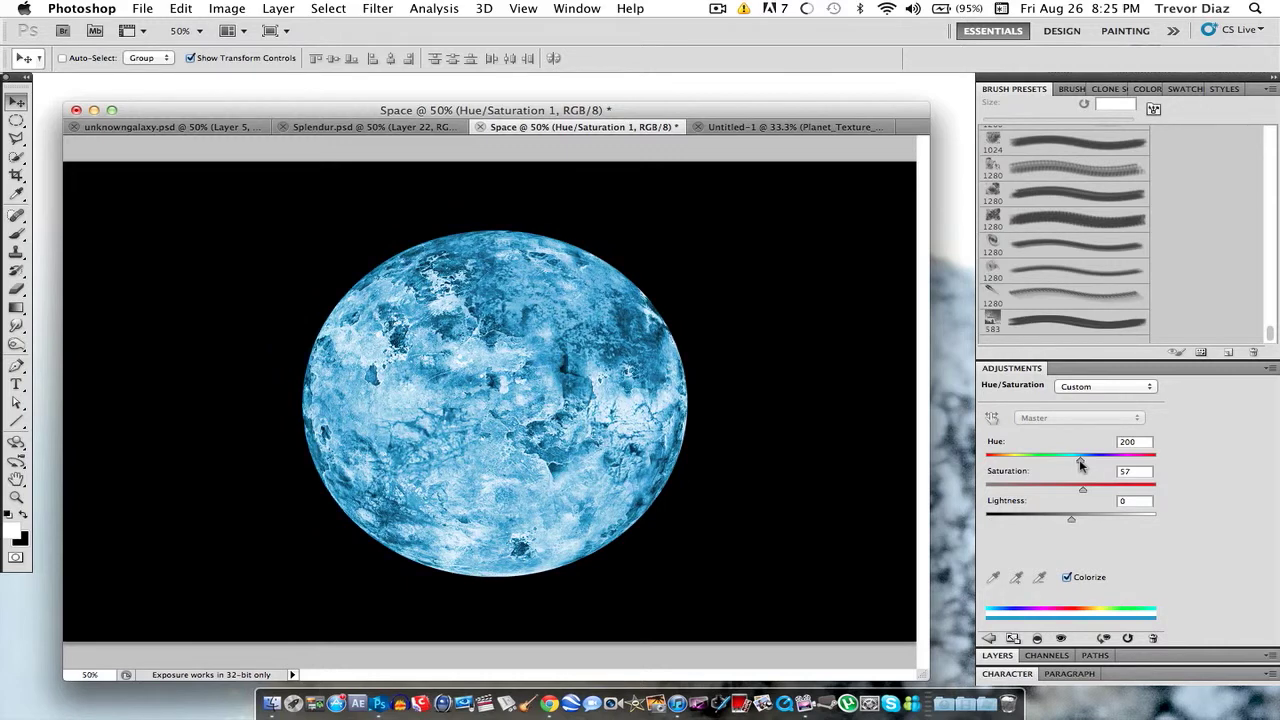
pyautogui.click(1006, 658)
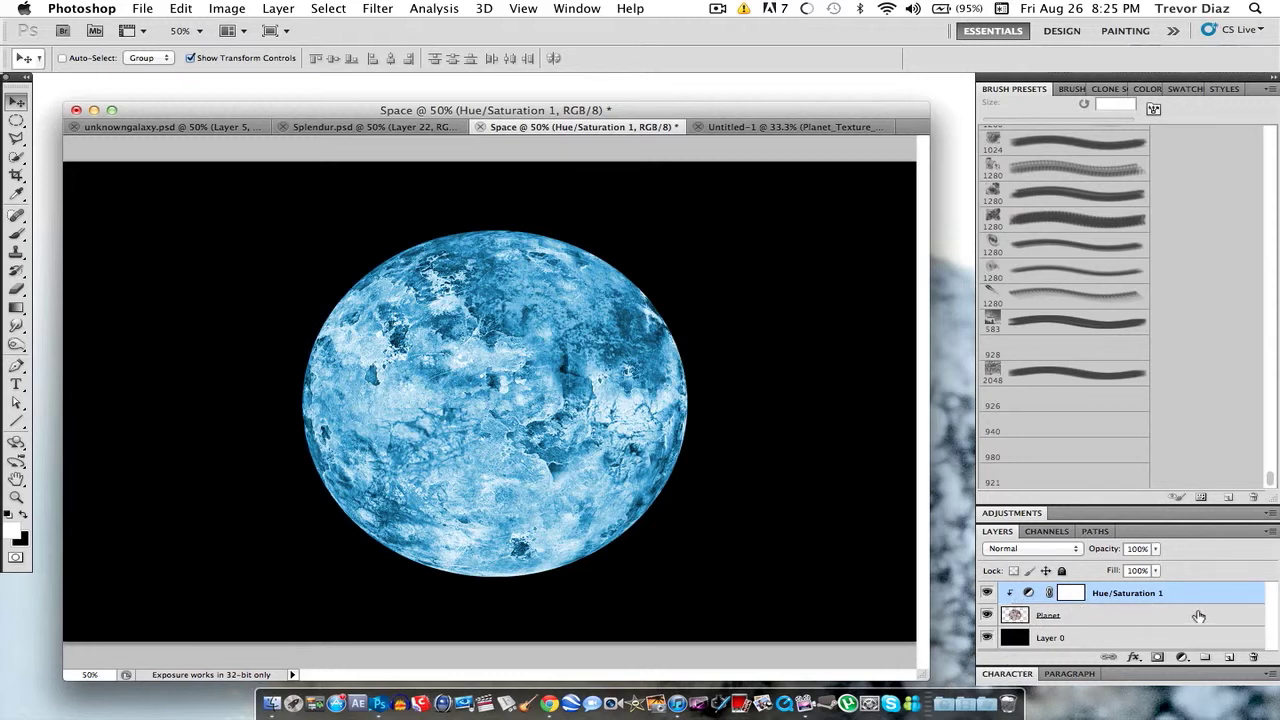
pyautogui.click(1226, 660)
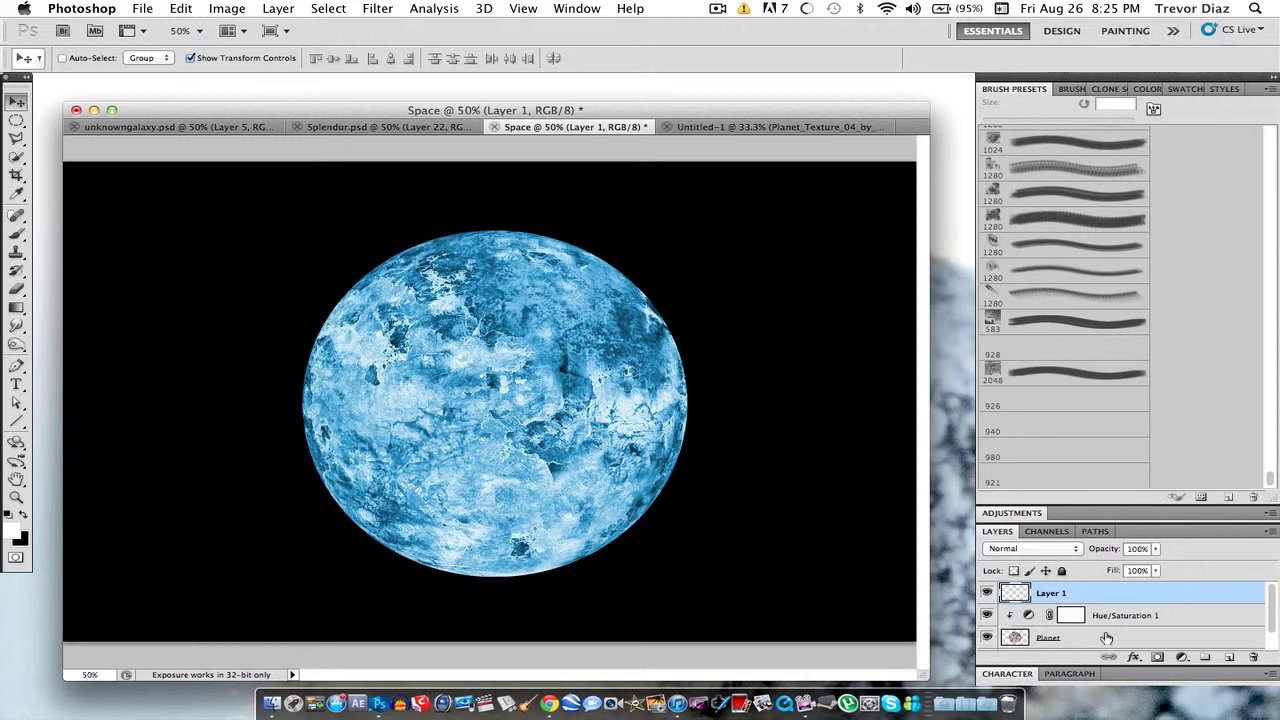
# Step: Load the Planet layer's outline as a selection and target the new Layer 1
pyautogui.keyDown('super'); pyautogui.click(1016, 640); pyautogui.keyUp('super')
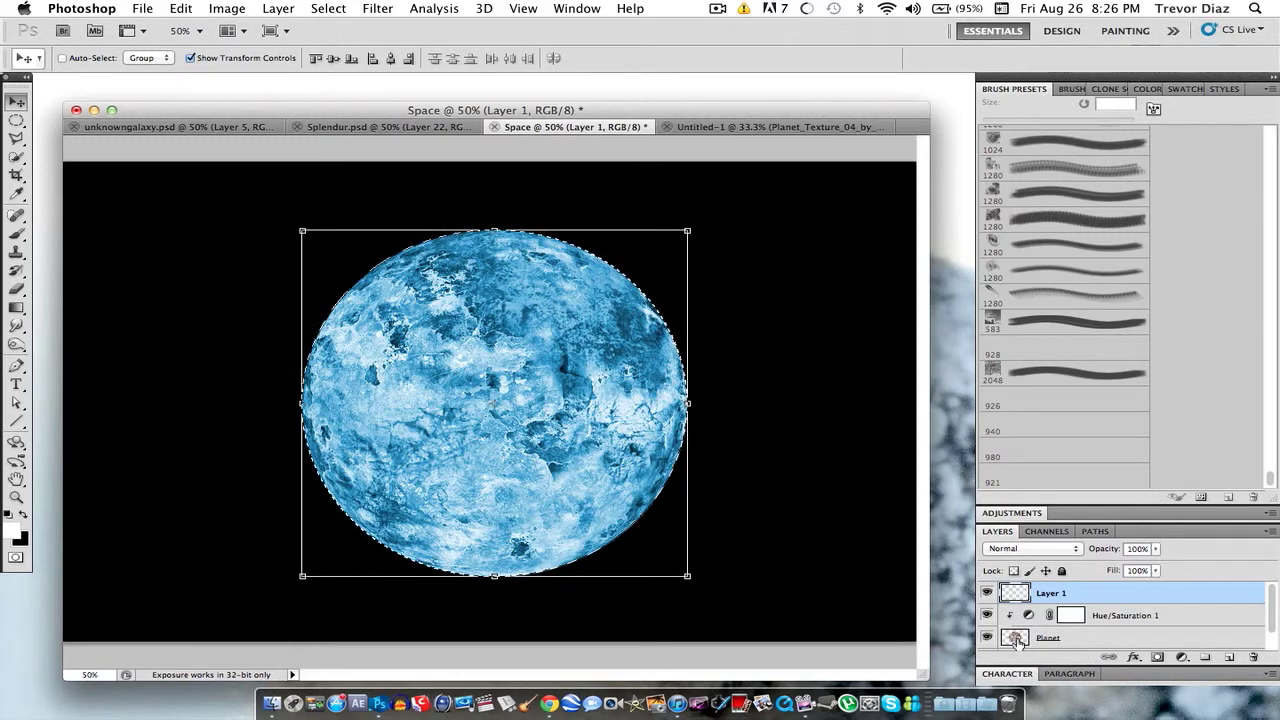
pyautogui.scroll(-1, 1053, 632)
pyautogui.click(1105, 620)
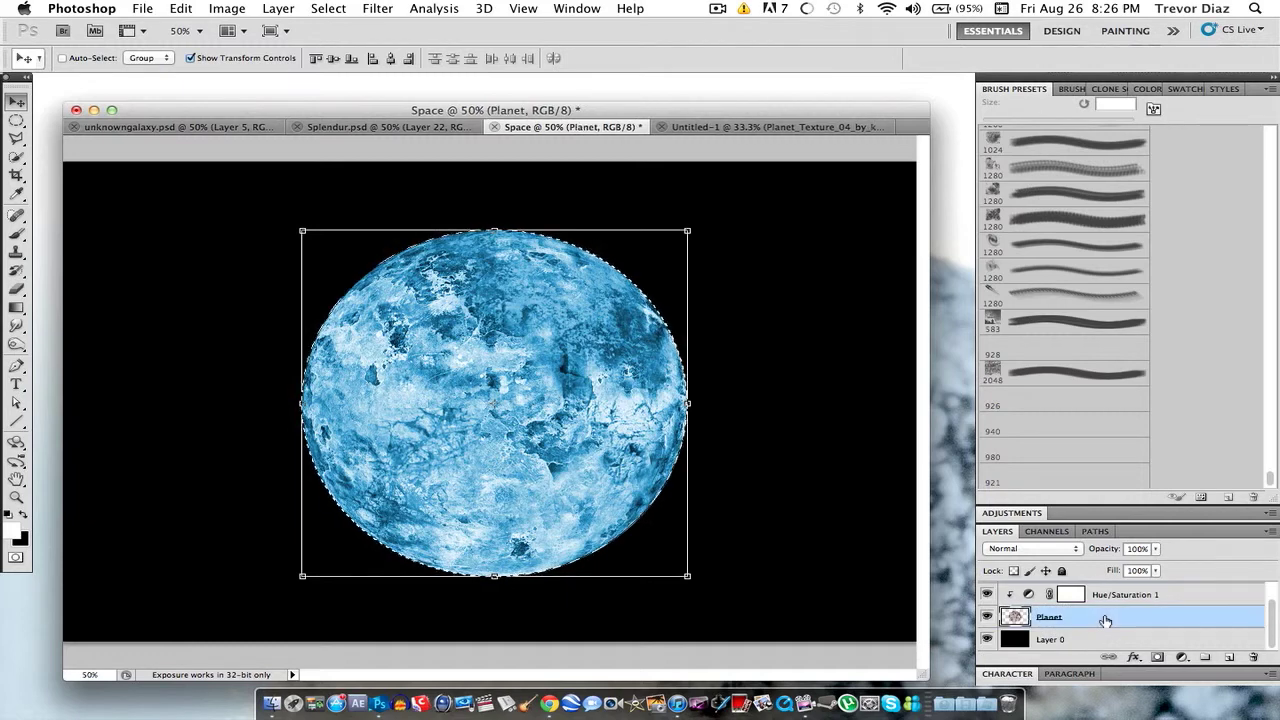
pyautogui.scroll(1, 1105, 620)
pyautogui.click(1114, 592)
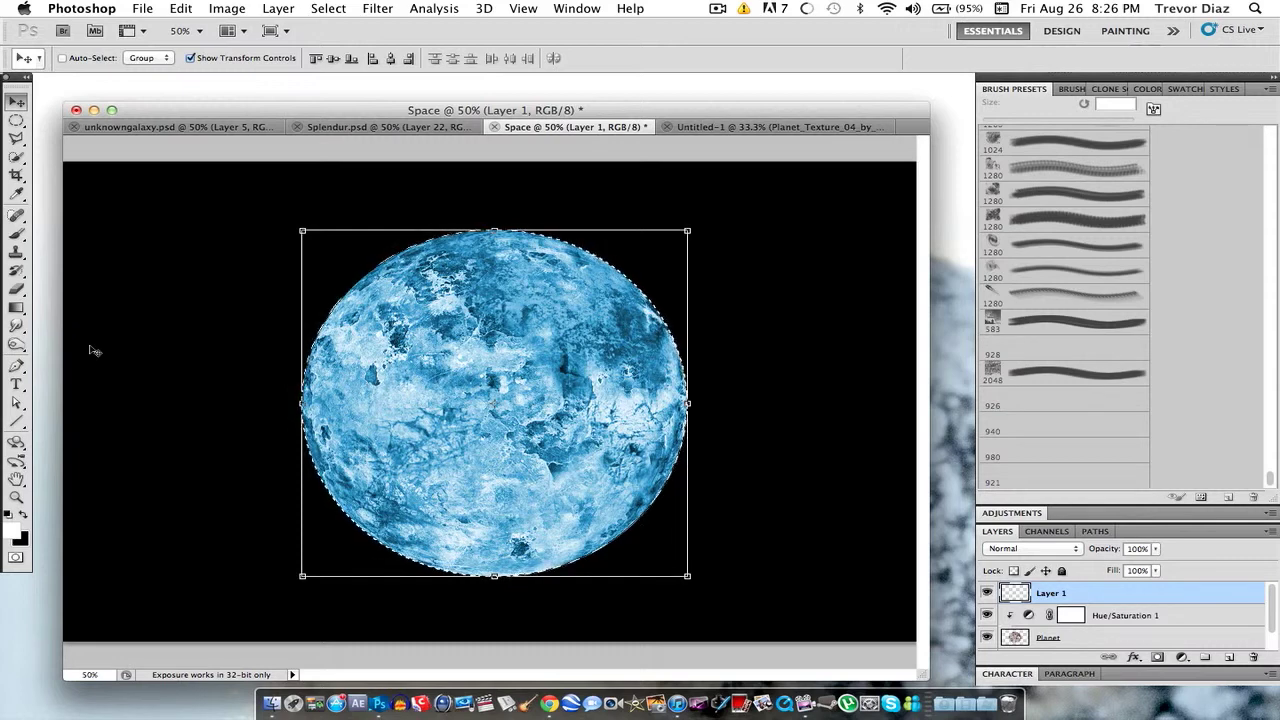
# Step: Drag a transparent-to-black gradient across the planet's lower right
pyautogui.click(15, 308)
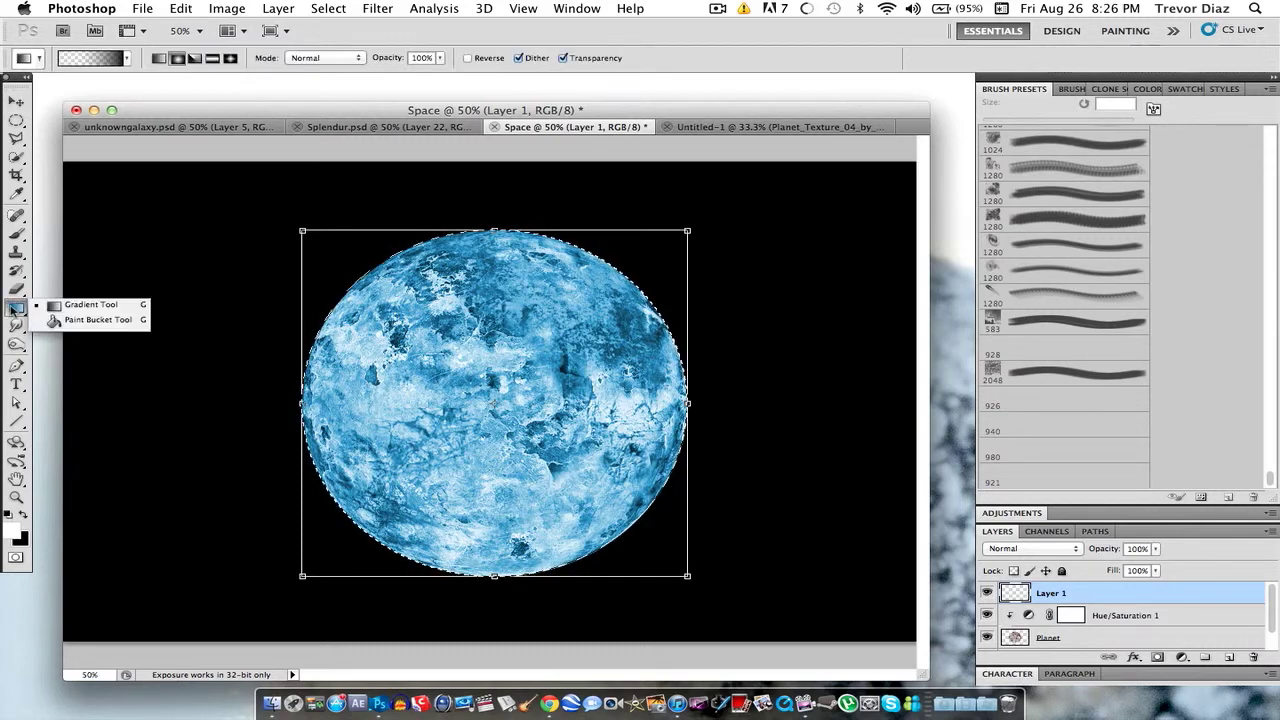
pyautogui.click(52, 305)
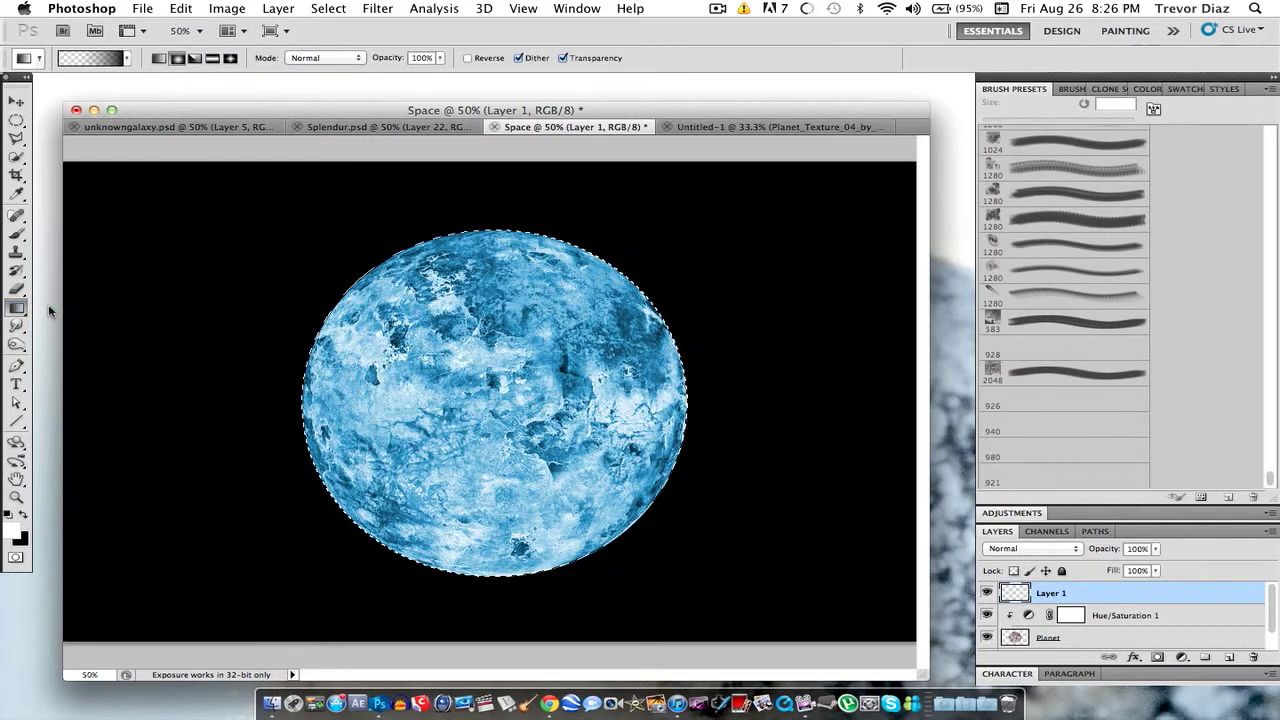
pyautogui.click(102, 60)
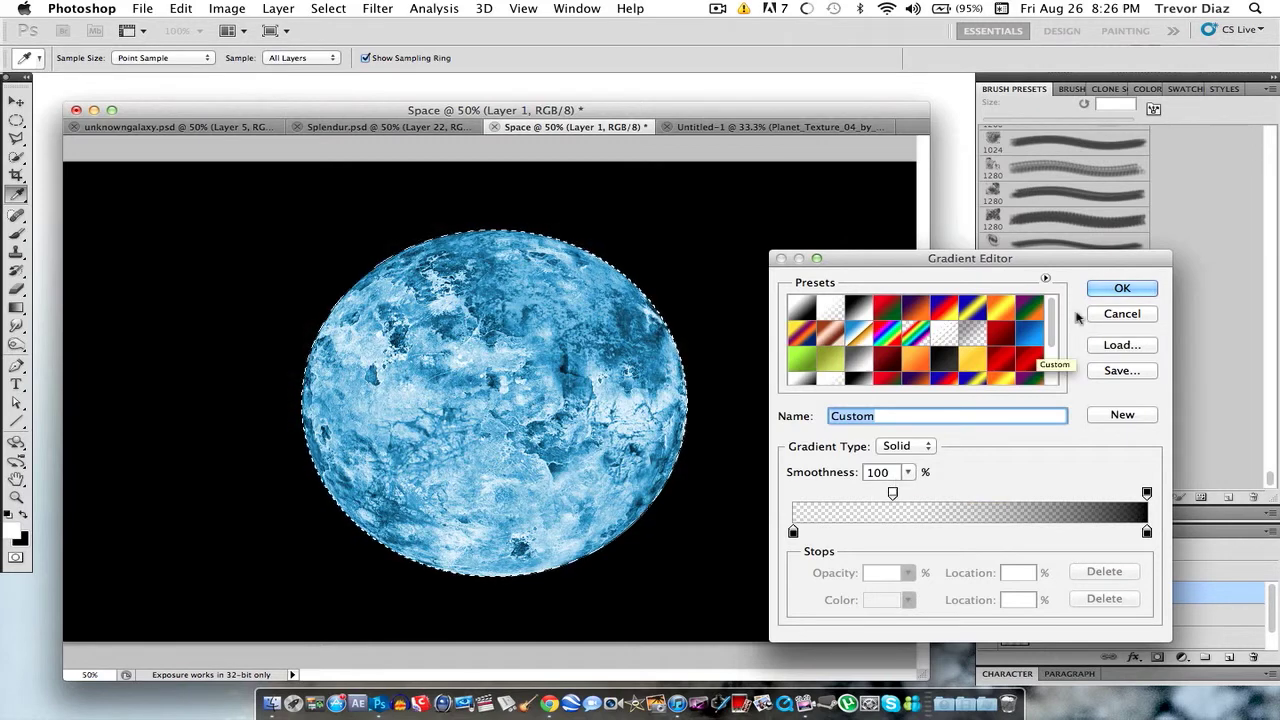
pyautogui.click(1122, 288)
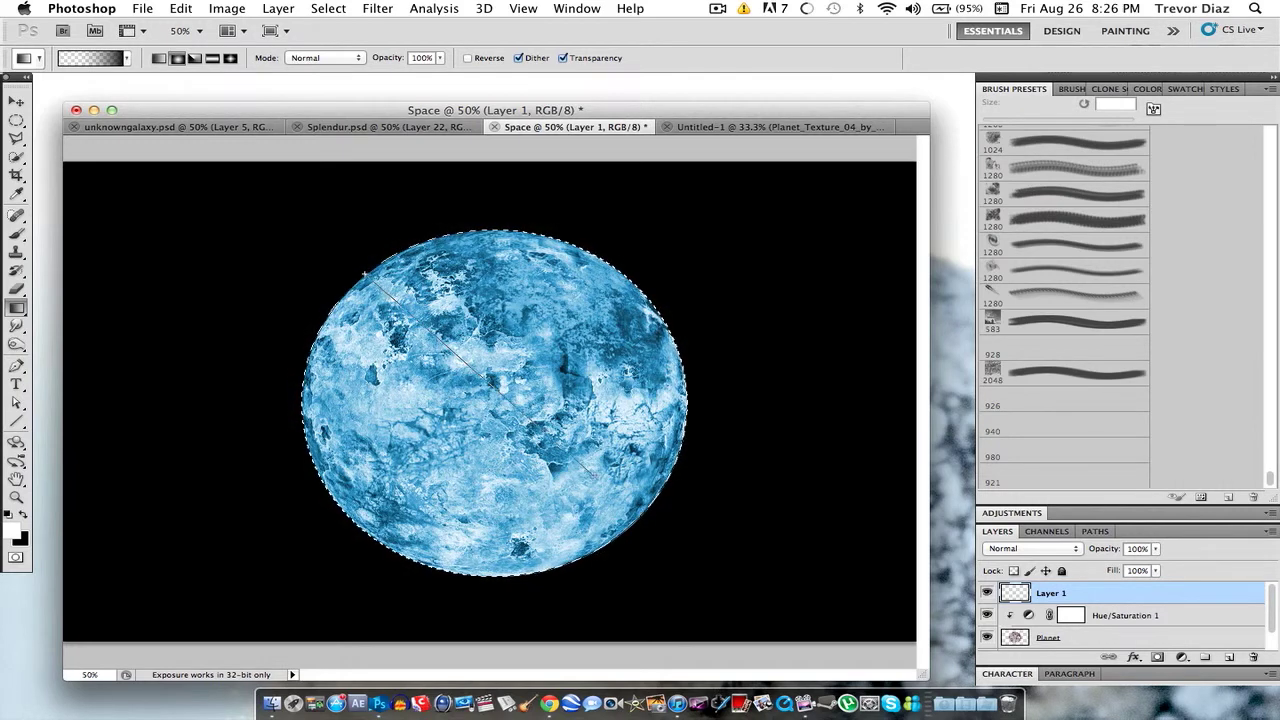
pyautogui.moveTo(645, 515); pyautogui.dragTo(641, 514)
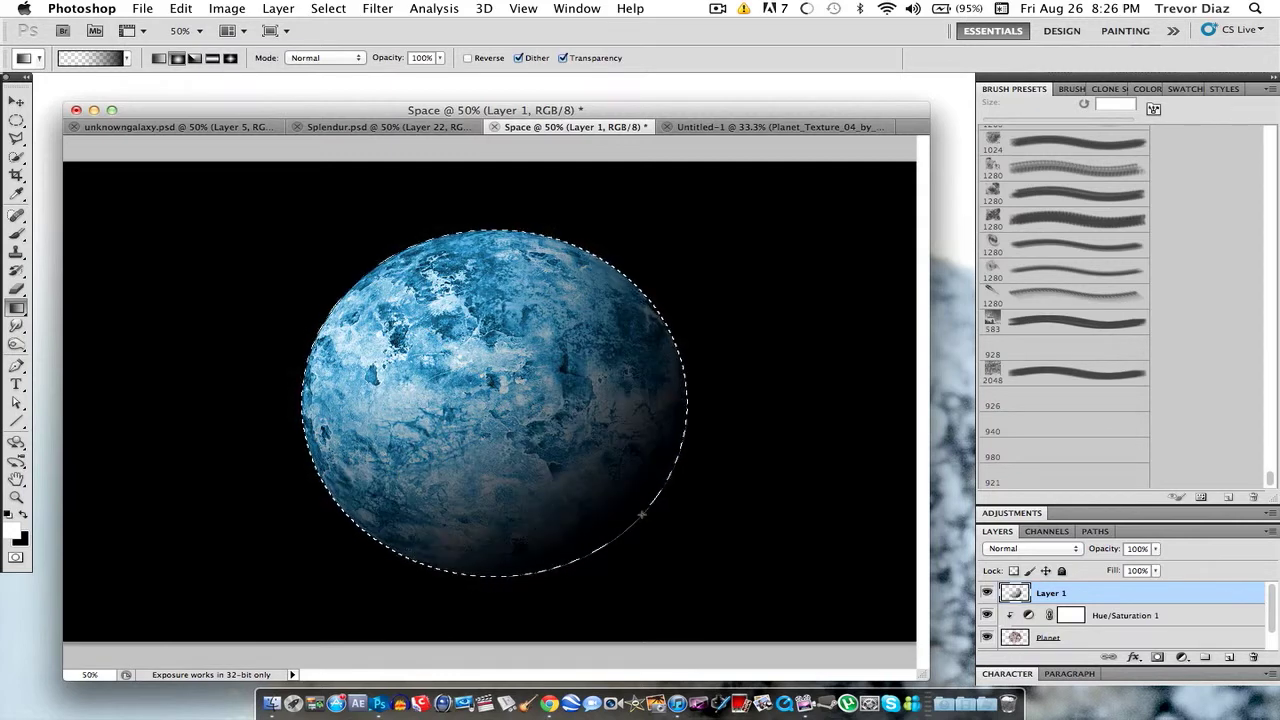
pyautogui.press('super+z')
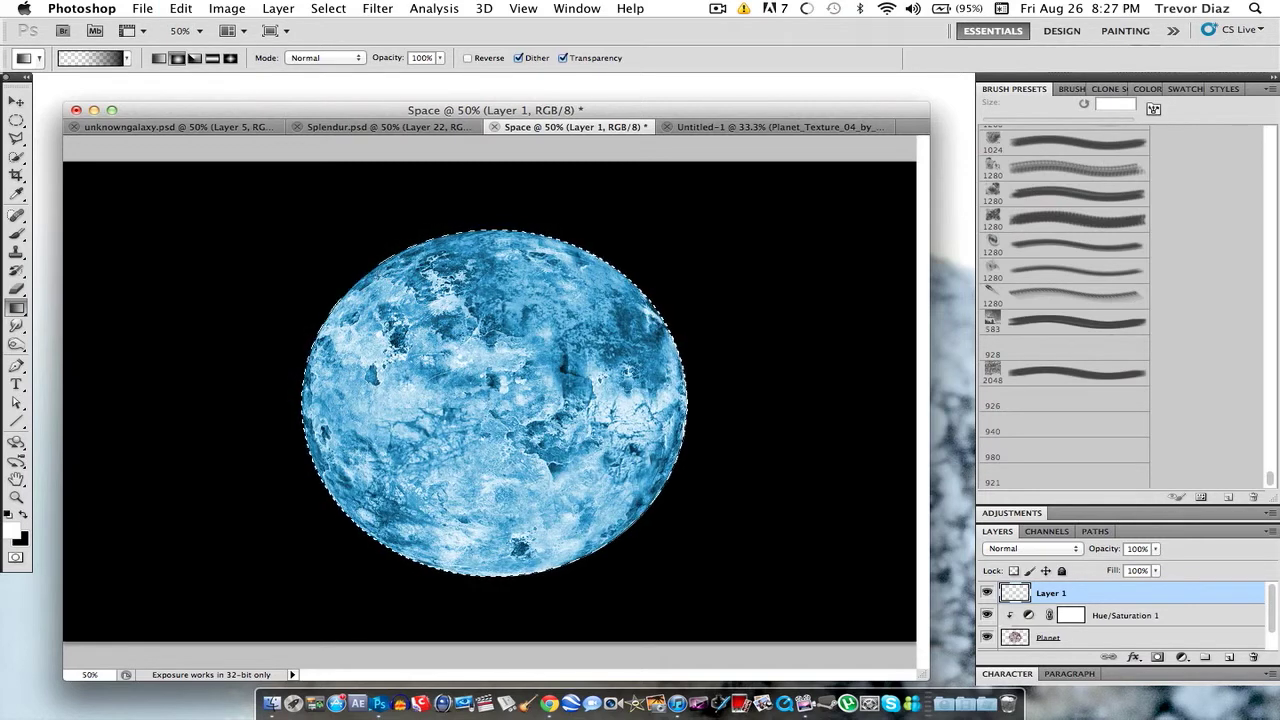
pyautogui.moveTo(490, 381); pyautogui.dragTo(584, 488)
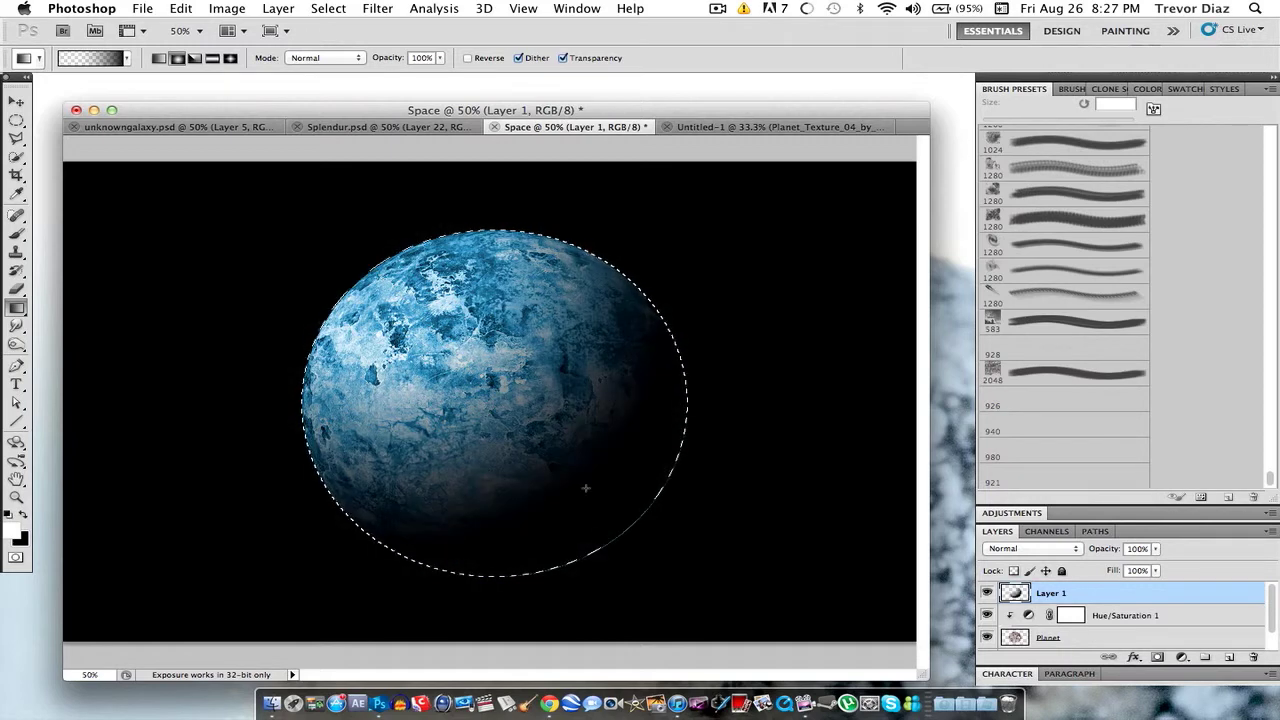
# Step: Deselect the planet selection
pyautogui.click(377, 8)
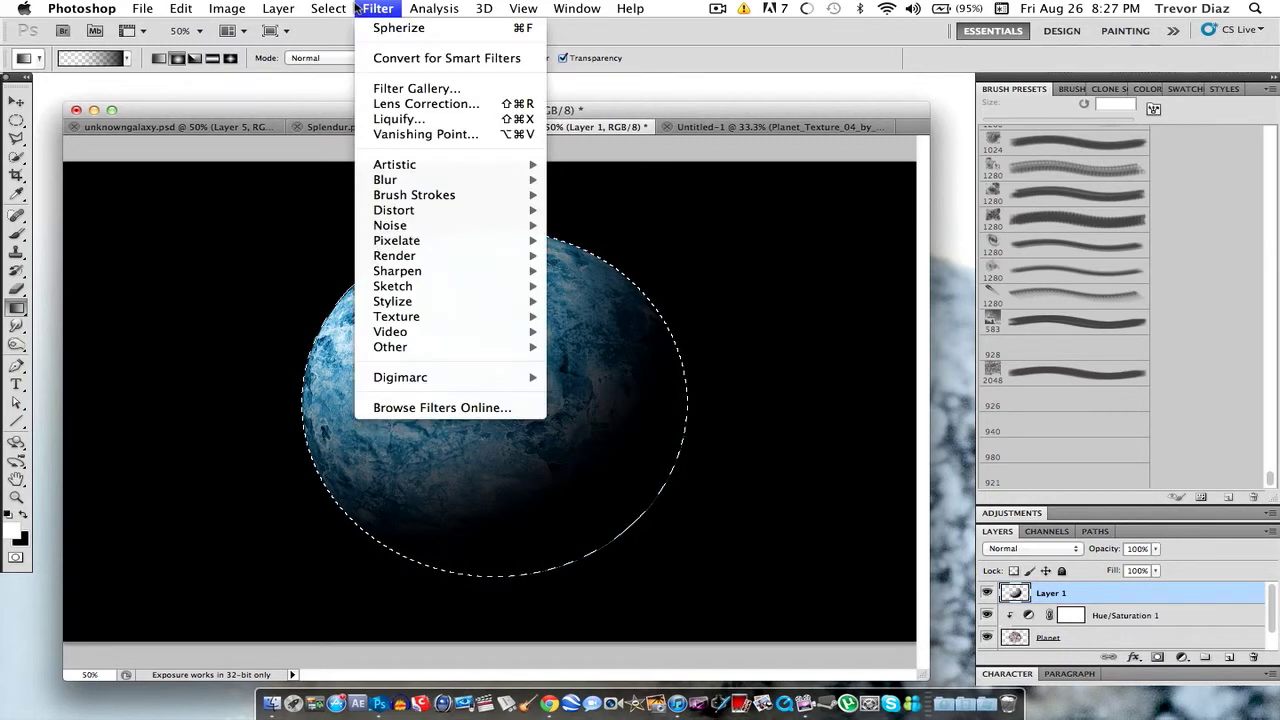
pyautogui.moveTo(328, 8)
pyautogui.click(370, 44)
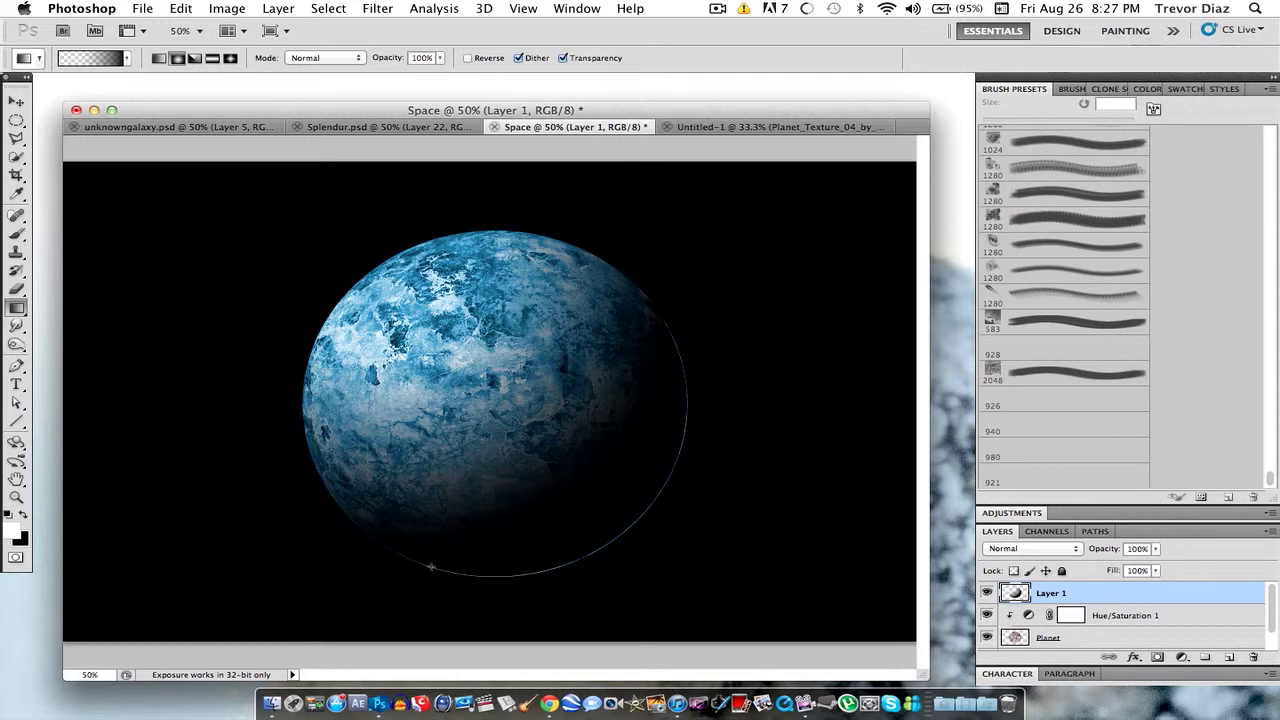
# Step: Erase the thin bright rim at the Planet layer's lower-right edge with a soft round eraser
pyautogui.click(15, 291)
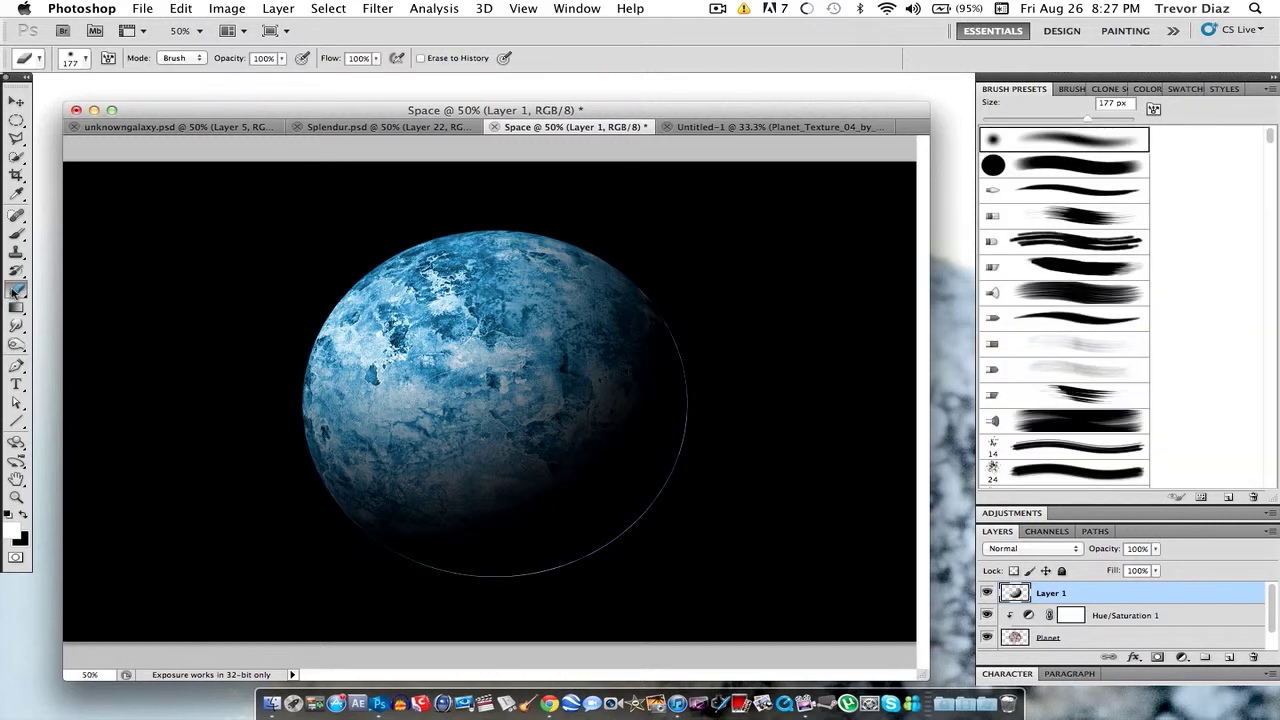
pyautogui.click(1085, 640)
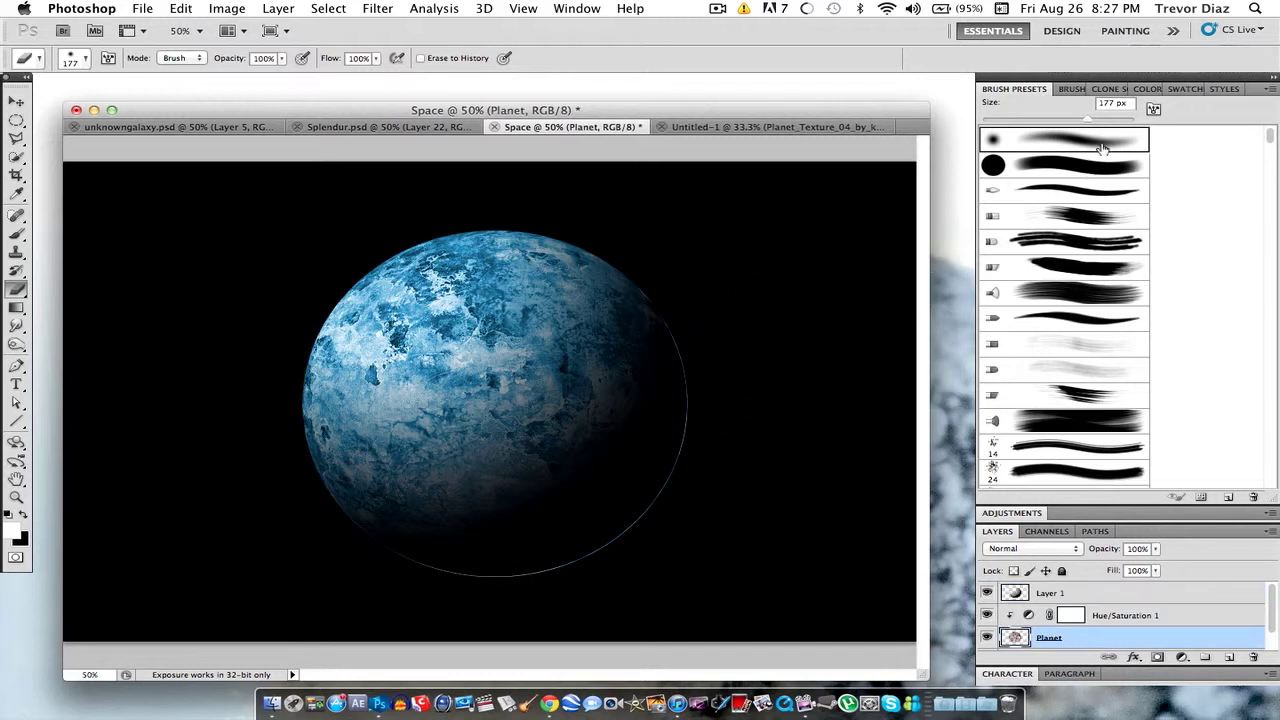
pyautogui.click(1038, 174)
pyautogui.click(1070, 145)
pyautogui.moveTo(730, 420)
pyautogui.mouseDown()
pyautogui.moveTo(701, 514)
pyautogui.moveTo(708, 473)
pyautogui.moveTo(652, 557)
pyautogui.moveTo(692, 499)
pyautogui.moveTo(626, 575)
pyautogui.moveTo(662, 544)
pyautogui.moveTo(592, 596)
pyautogui.moveTo(554, 596)
pyautogui.moveTo(647, 570)
pyautogui.moveTo(519, 608)
pyautogui.moveTo(607, 593)
pyautogui.moveTo(616, 585)
pyautogui.moveTo(511, 614)
pyautogui.moveTo(438, 609)
pyautogui.moveTo(514, 611)
pyautogui.moveTo(605, 588)
pyautogui.moveTo(426, 605)
pyautogui.moveTo(503, 611)
pyautogui.moveTo(373, 594)
pyautogui.moveTo(455, 610)
pyautogui.moveTo(335, 562)
pyautogui.moveTo(422, 609)
pyautogui.moveTo(295, 534)
pyautogui.moveTo(419, 611)
pyautogui.moveTo(300, 545)
pyautogui.moveTo(375, 595)
pyautogui.moveTo(290, 523)
pyautogui.moveTo(403, 606)
pyautogui.moveTo(387, 596)
pyautogui.moveTo(465, 621)
pyautogui.moveTo(382, 594)
pyautogui.moveTo(629, 575)
pyautogui.moveTo(679, 532)
pyautogui.moveTo(610, 590)
pyautogui.moveTo(693, 515)
pyautogui.moveTo(627, 579)
pyautogui.moveTo(547, 611)
pyautogui.moveTo(480, 615)
pyautogui.moveTo(417, 607)
pyautogui.moveTo(362, 578)
pyautogui.moveTo(528, 610)
pyautogui.moveTo(360, 580)
pyautogui.moveTo(526, 608)
pyautogui.moveTo(363, 577)
pyautogui.moveTo(300, 517)
pyautogui.moveTo(351, 571)
pyautogui.moveTo(371, 583)
pyautogui.moveTo(303, 520)
pyautogui.moveTo(417, 603)
pyautogui.moveTo(660, 597)
pyautogui.moveTo(746, 354)
pyautogui.moveTo(665, 256)
pyautogui.moveTo(720, 305)
pyautogui.mouseUp()
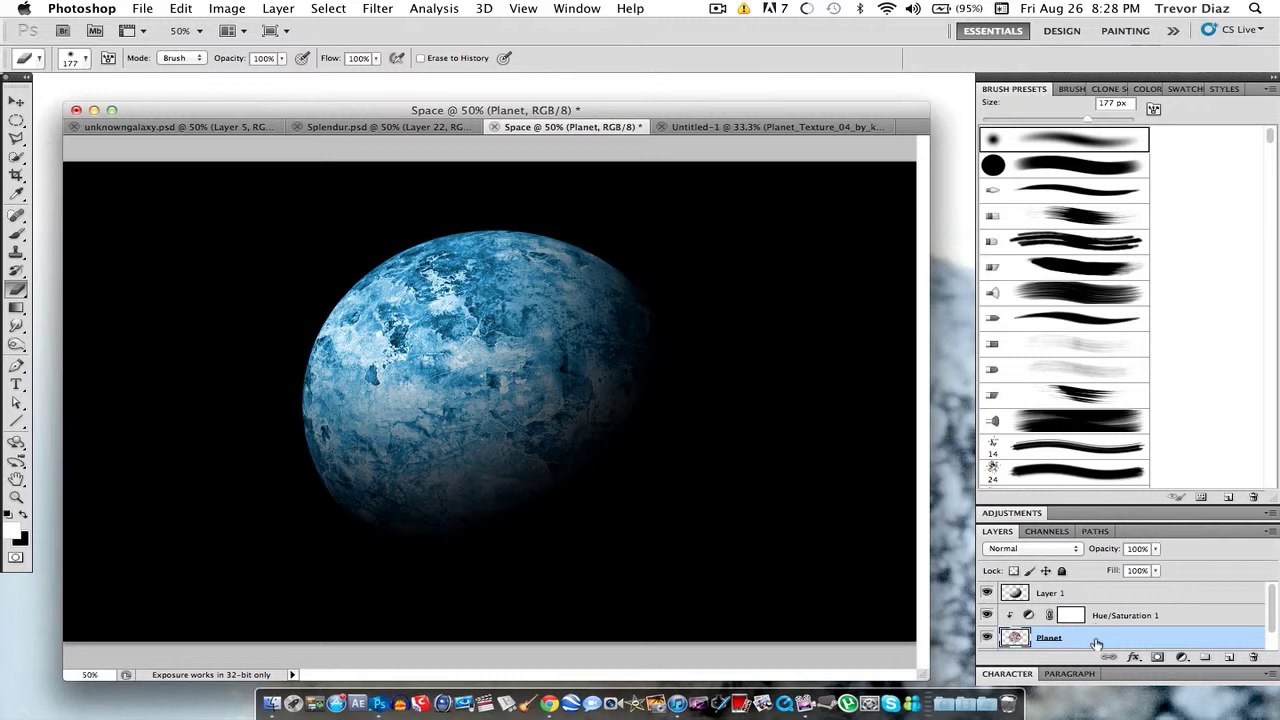
# Step: Add an inner glow to the Planet layer in the planet's sampled blue, 100% opacity, Multiply mode
pyautogui.scroll(-1, 1100, 639)
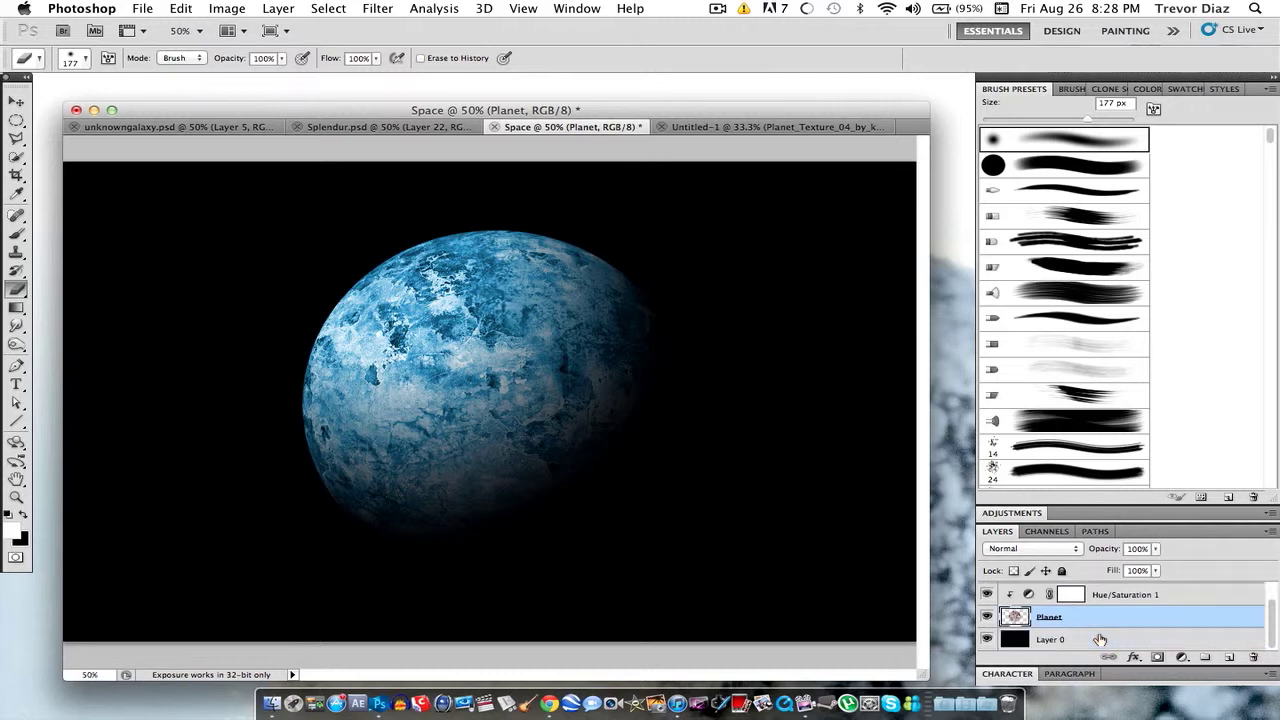
pyautogui.click(1134, 657)
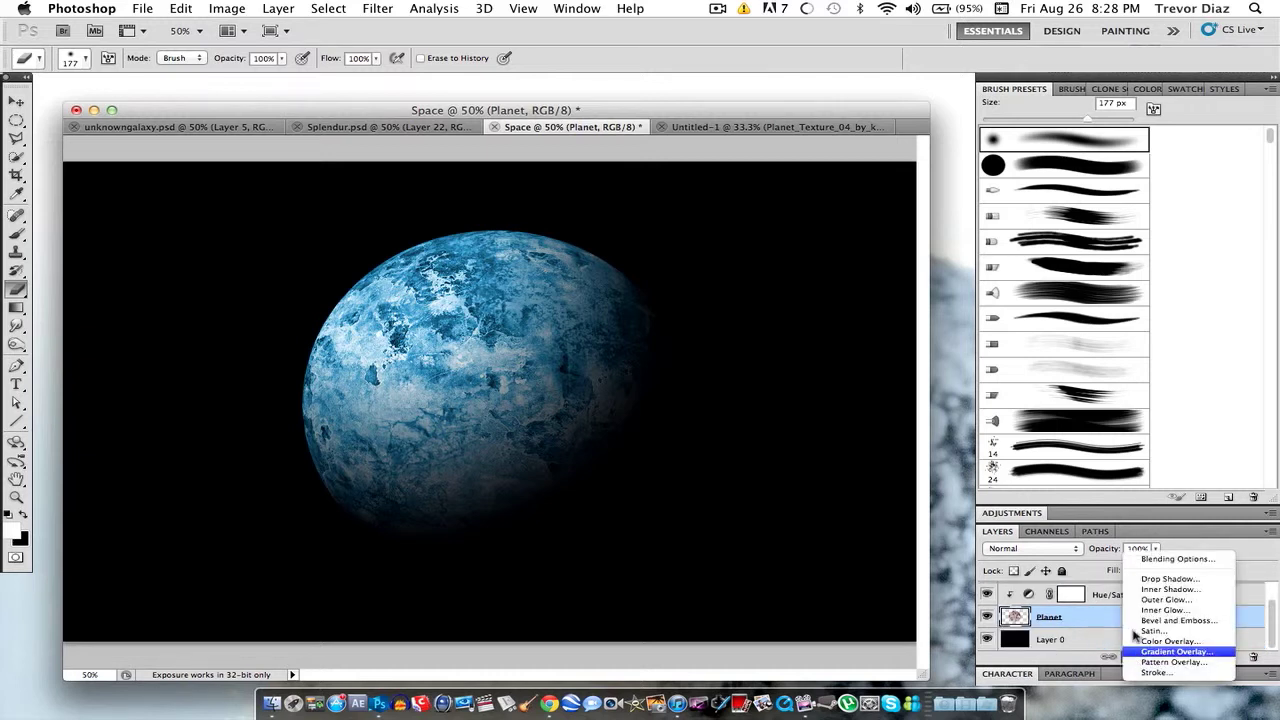
pyautogui.click(1160, 560)
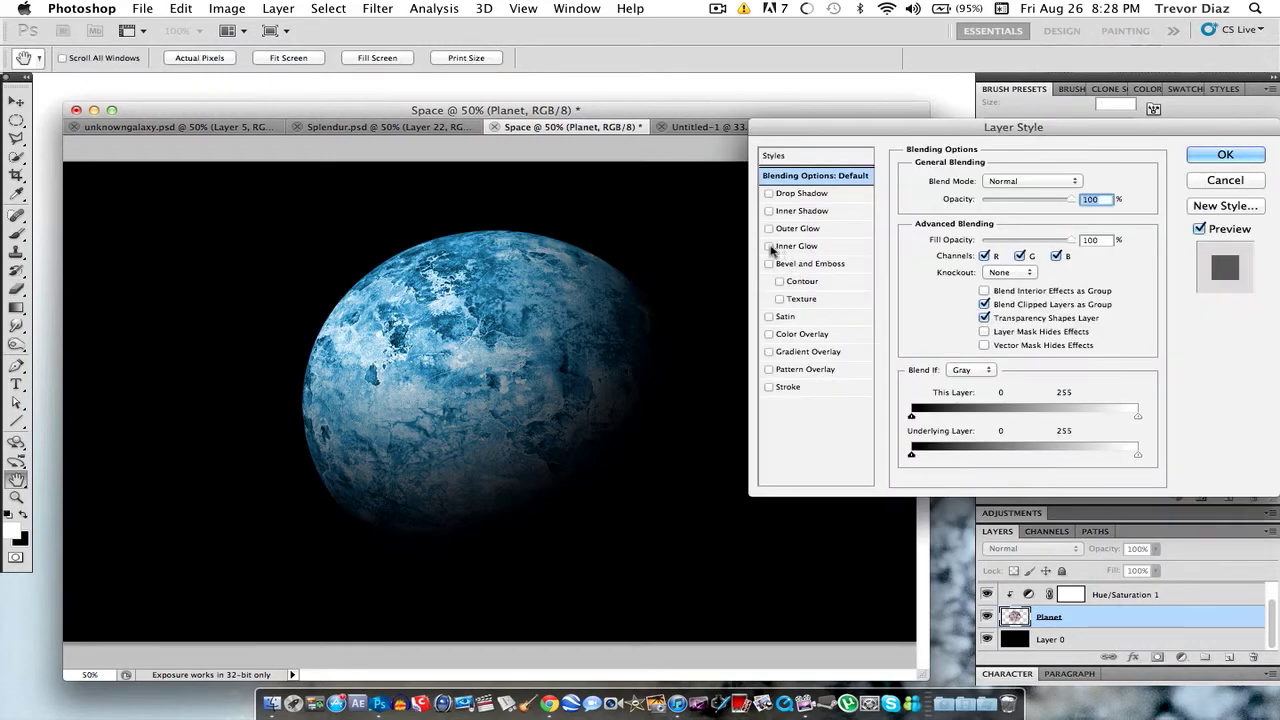
pyautogui.click(812, 247)
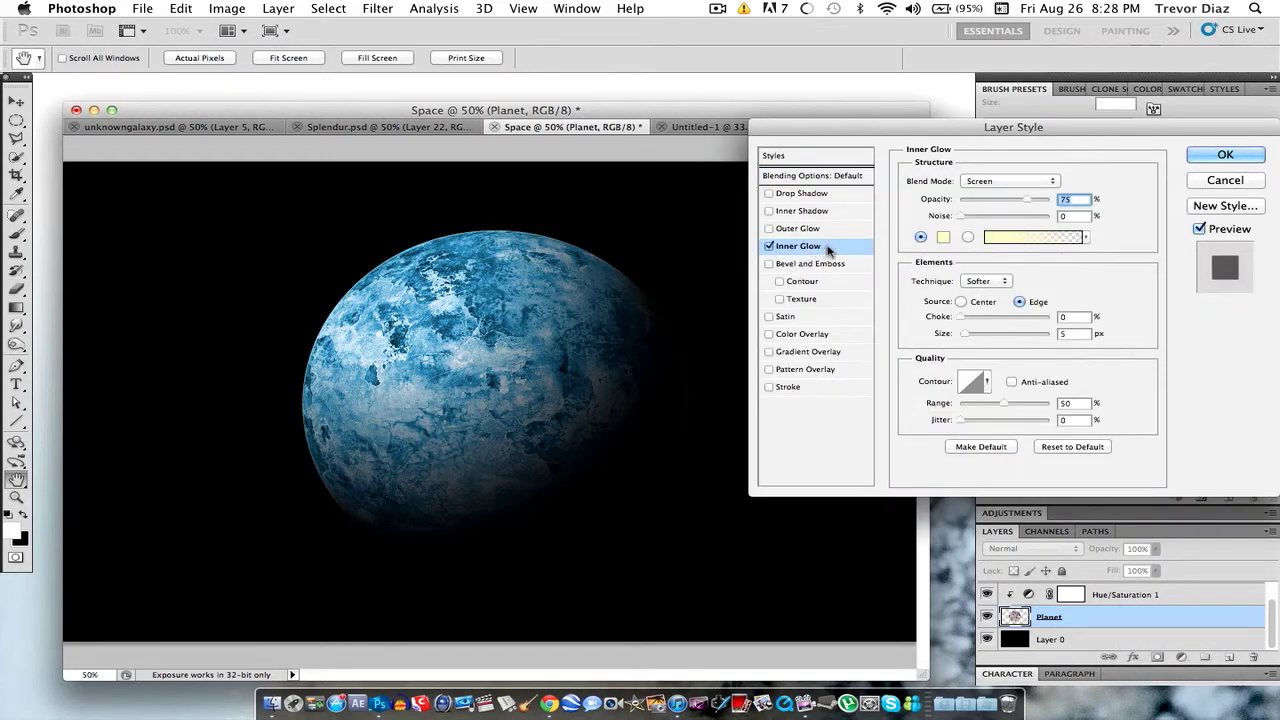
pyautogui.click(944, 237)
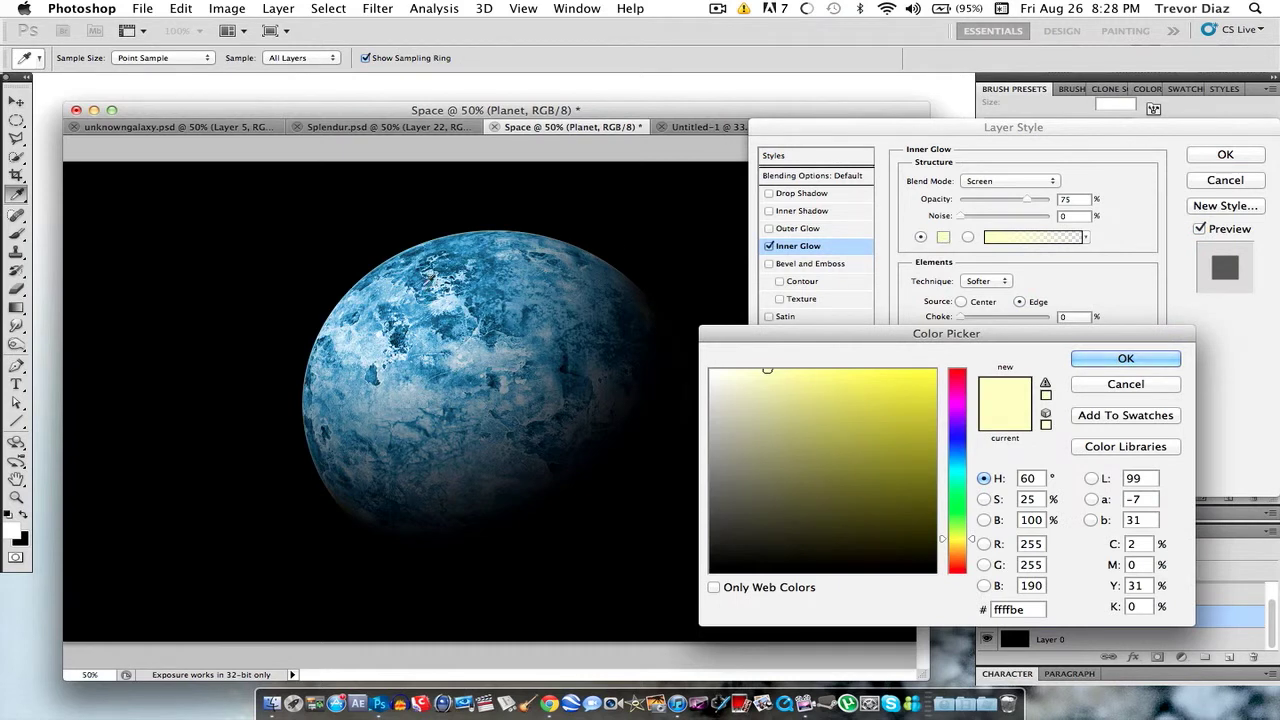
pyautogui.click(463, 237)
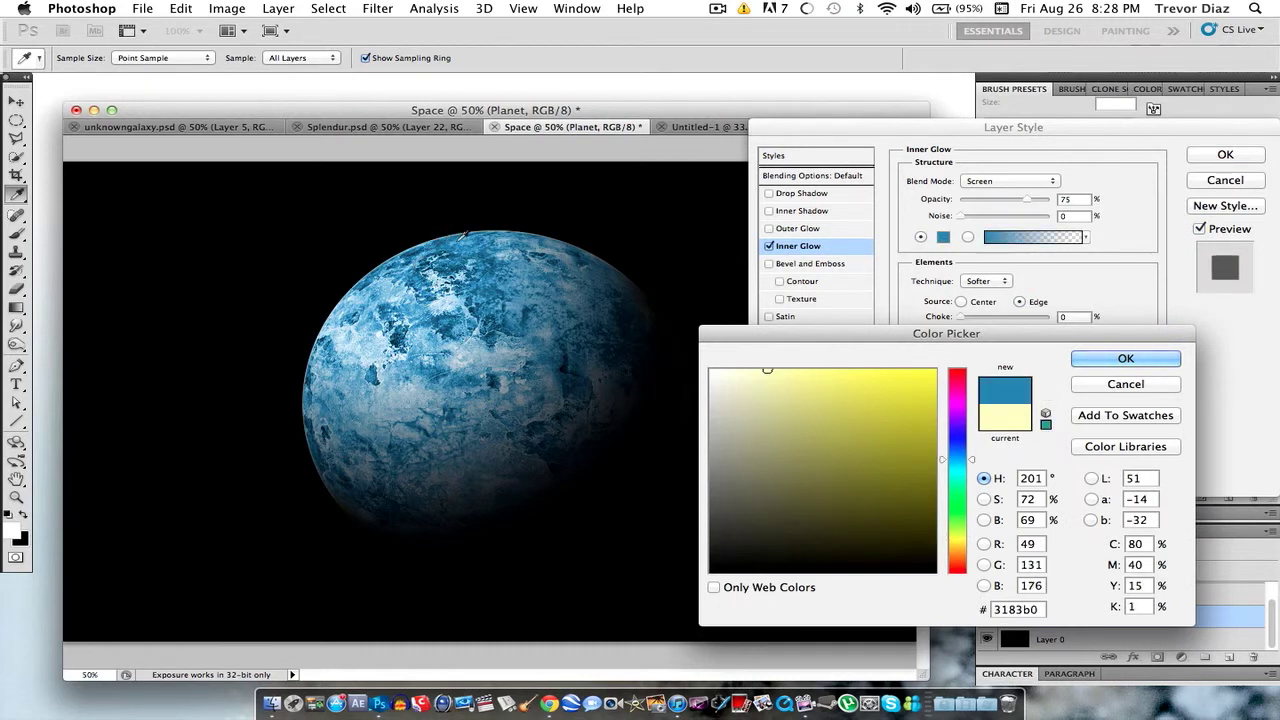
pyautogui.click(1110, 359)
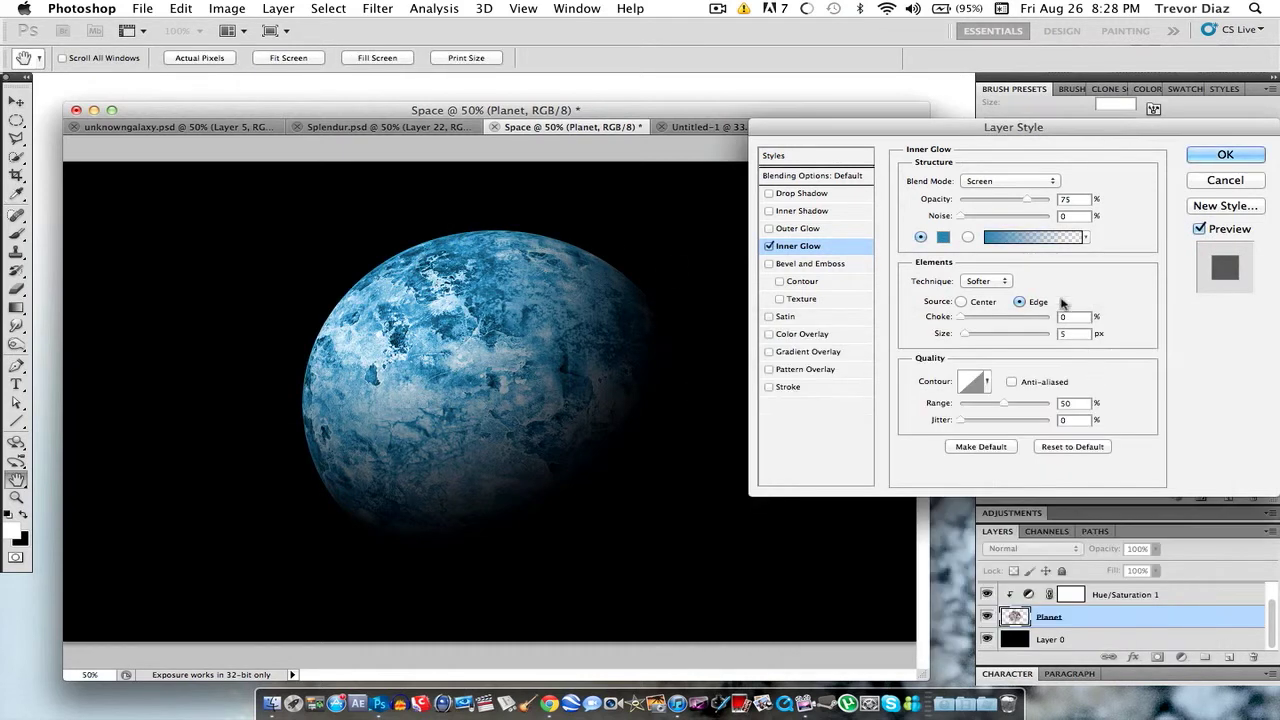
pyautogui.moveTo(1027, 199); pyautogui.dragTo(1055, 200)
pyautogui.click(1003, 182)
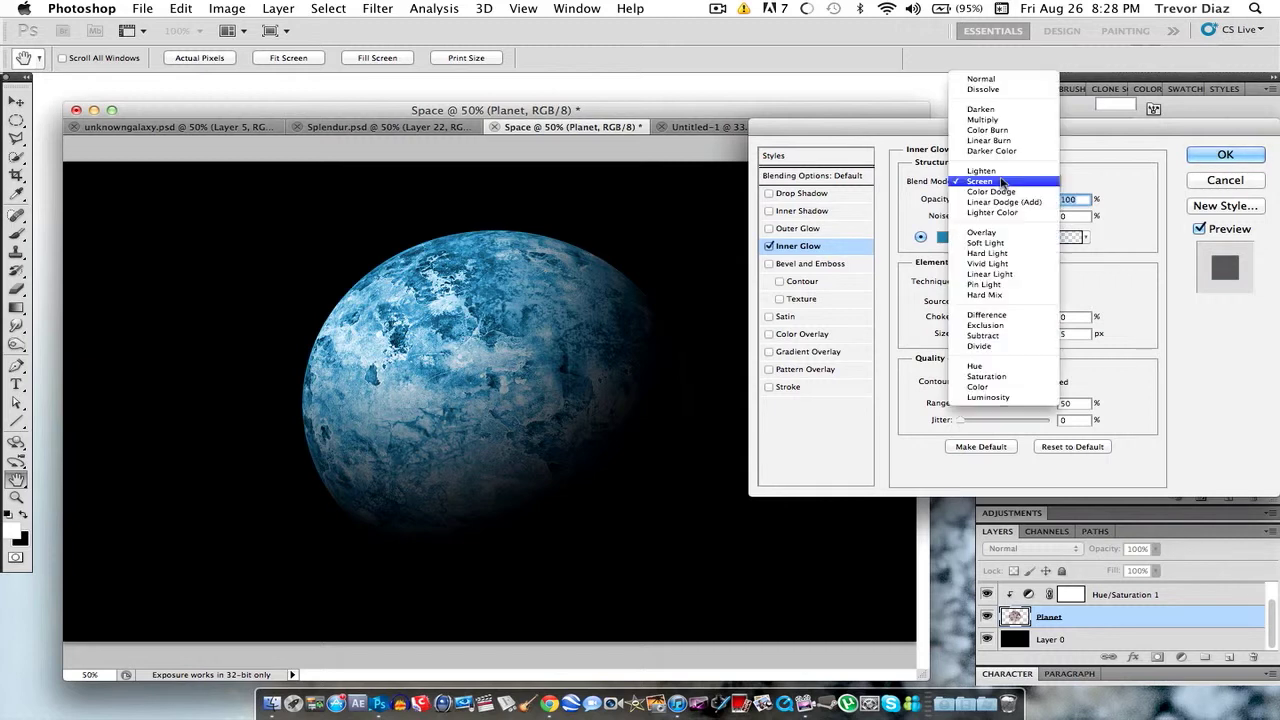
pyautogui.click(985, 121)
pyautogui.moveTo(976, 342); pyautogui.dragTo(978, 340)
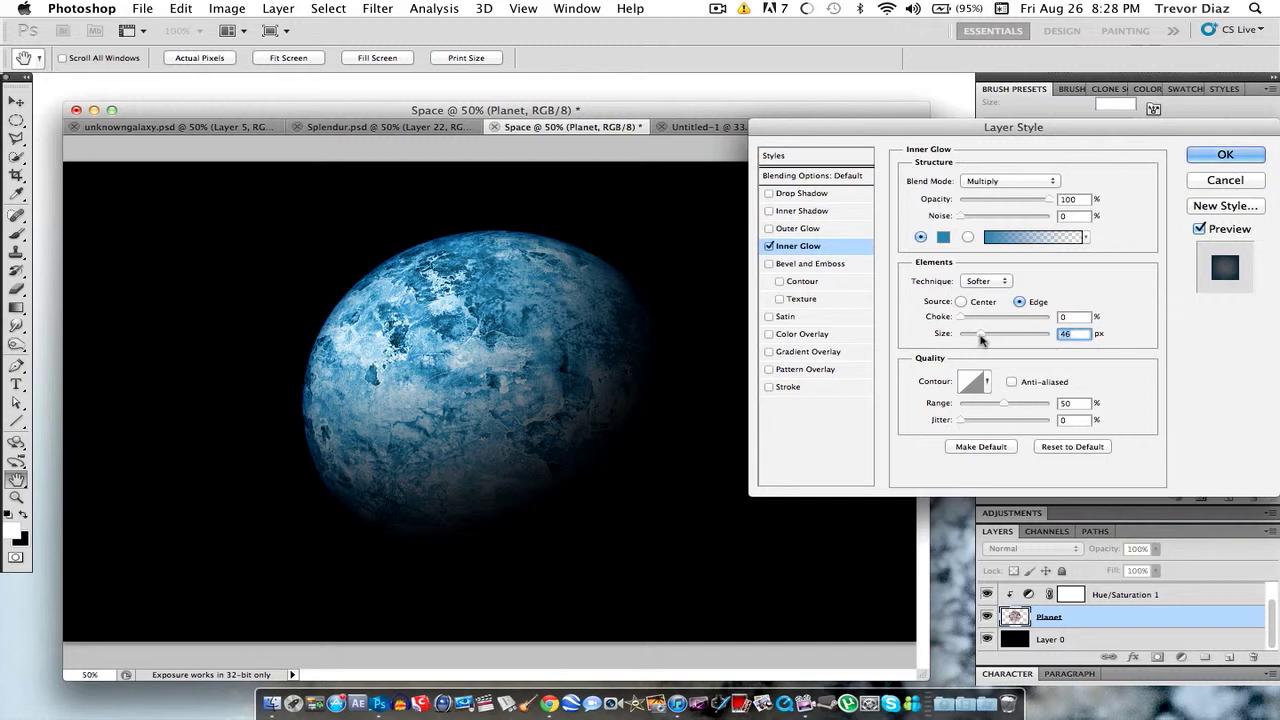
pyautogui.moveTo(980, 340); pyautogui.dragTo(977, 340)
# Step: Enlarge the inner glow to 117 px and fine-tune its colour to medium blue #3284b1
pyautogui.click(943, 237)
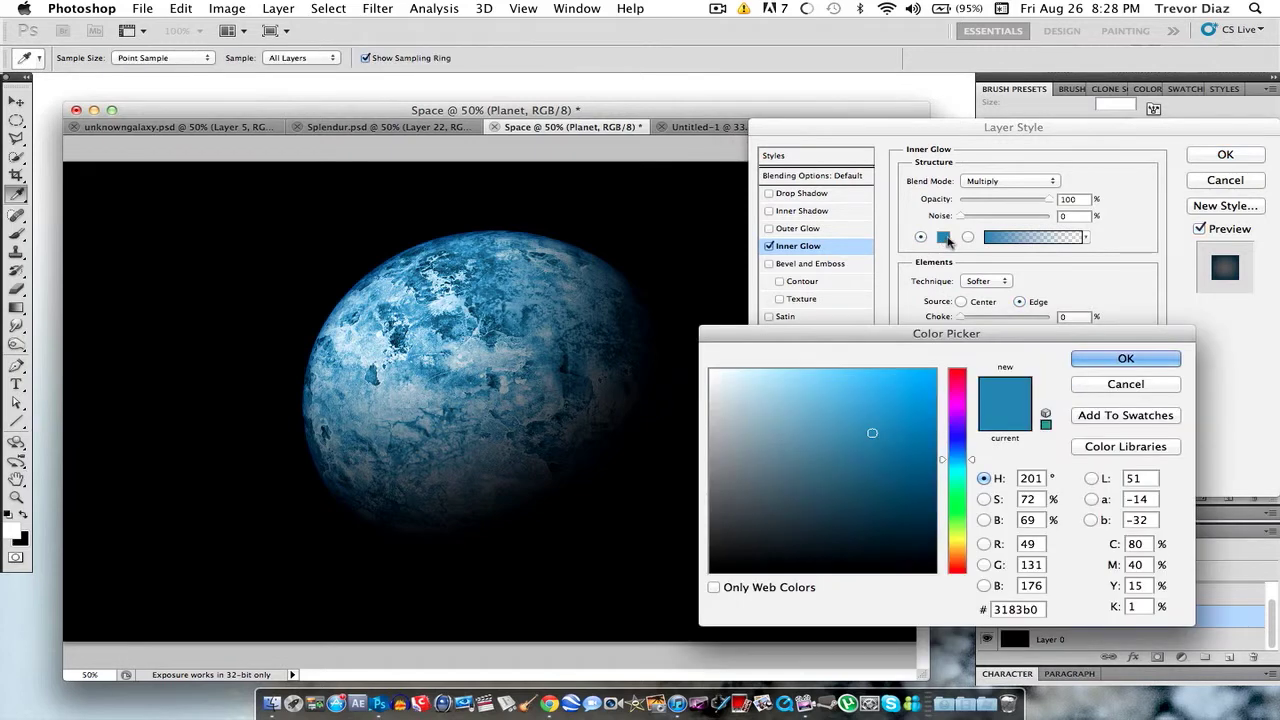
pyautogui.click(1158, 350)
pyautogui.moveTo(979, 340); pyautogui.dragTo(1004, 338)
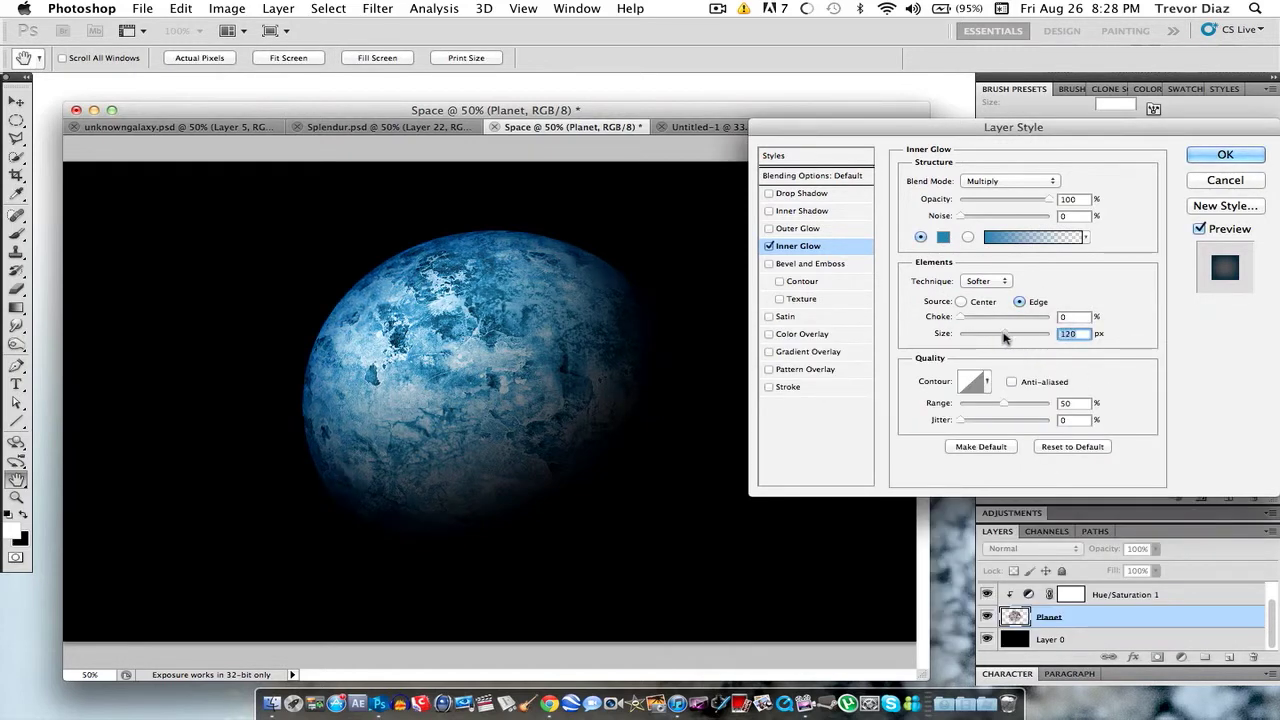
pyautogui.click(943, 237)
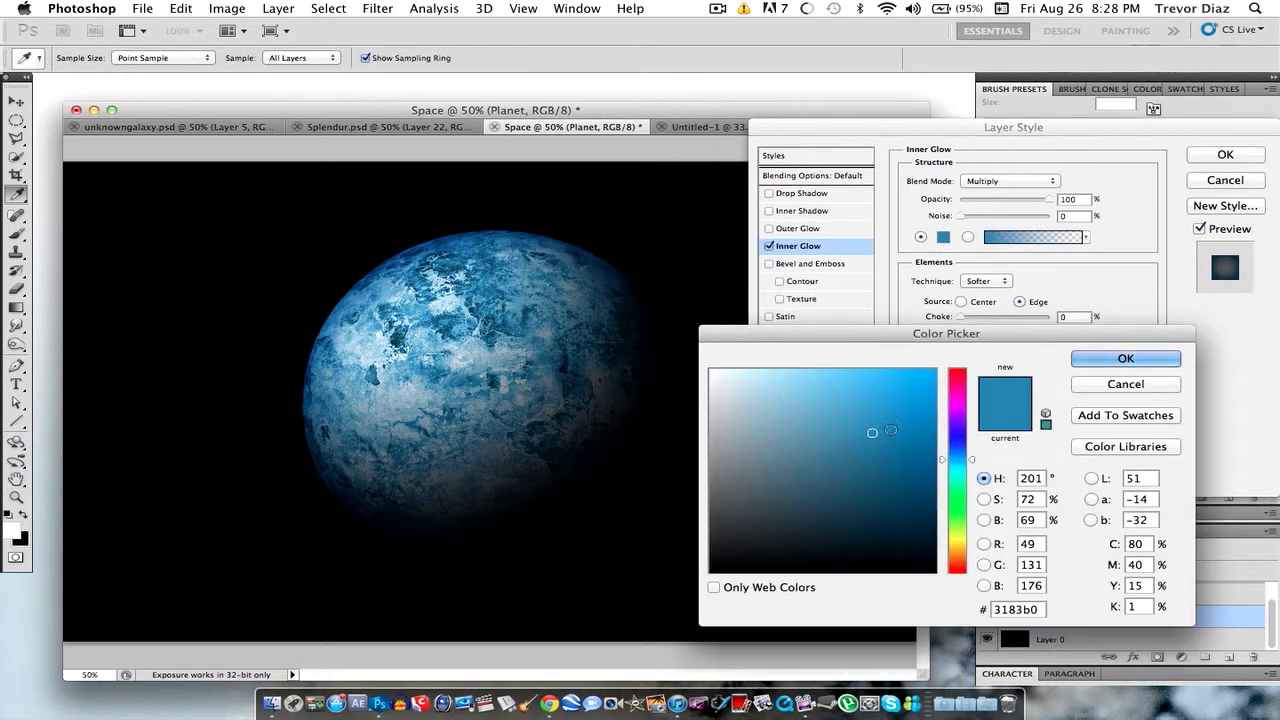
pyautogui.click(917, 375)
pyautogui.moveTo(917, 375); pyautogui.dragTo(857, 374)
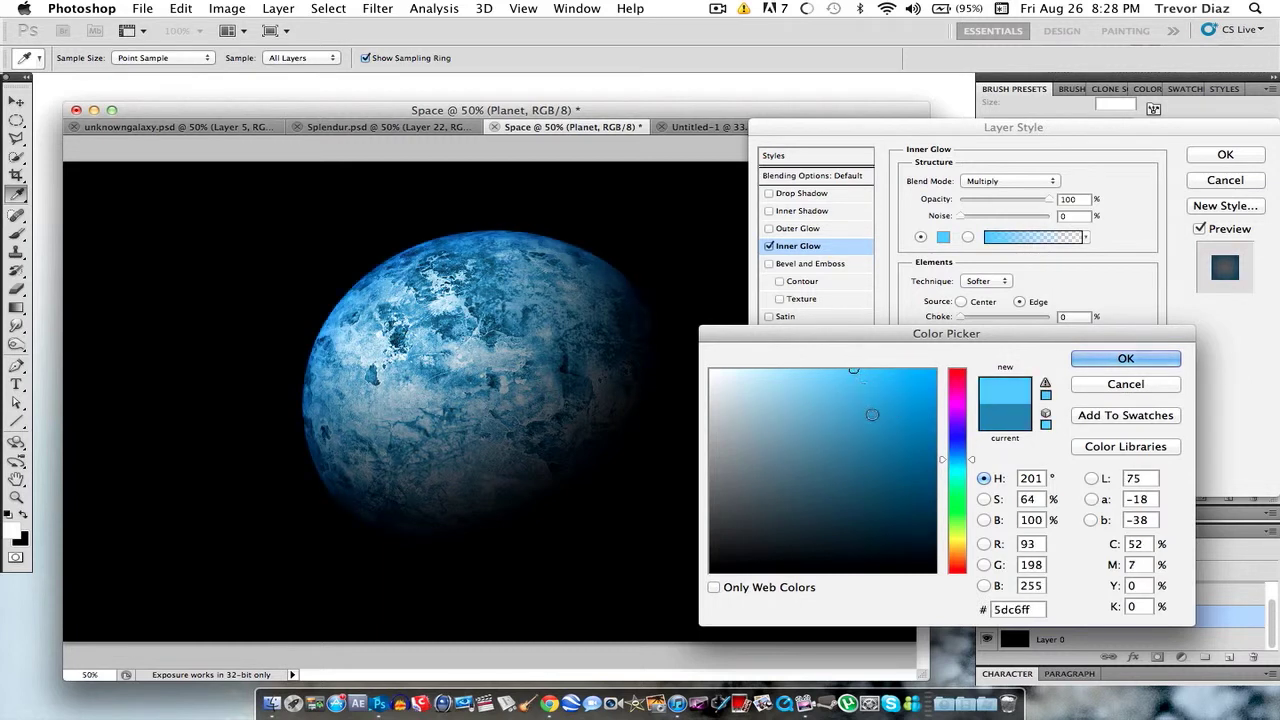
pyautogui.click(872, 415)
pyautogui.click(870, 430)
pyautogui.moveTo(870, 430); pyautogui.dragTo(871, 430)
pyautogui.click(873, 433)
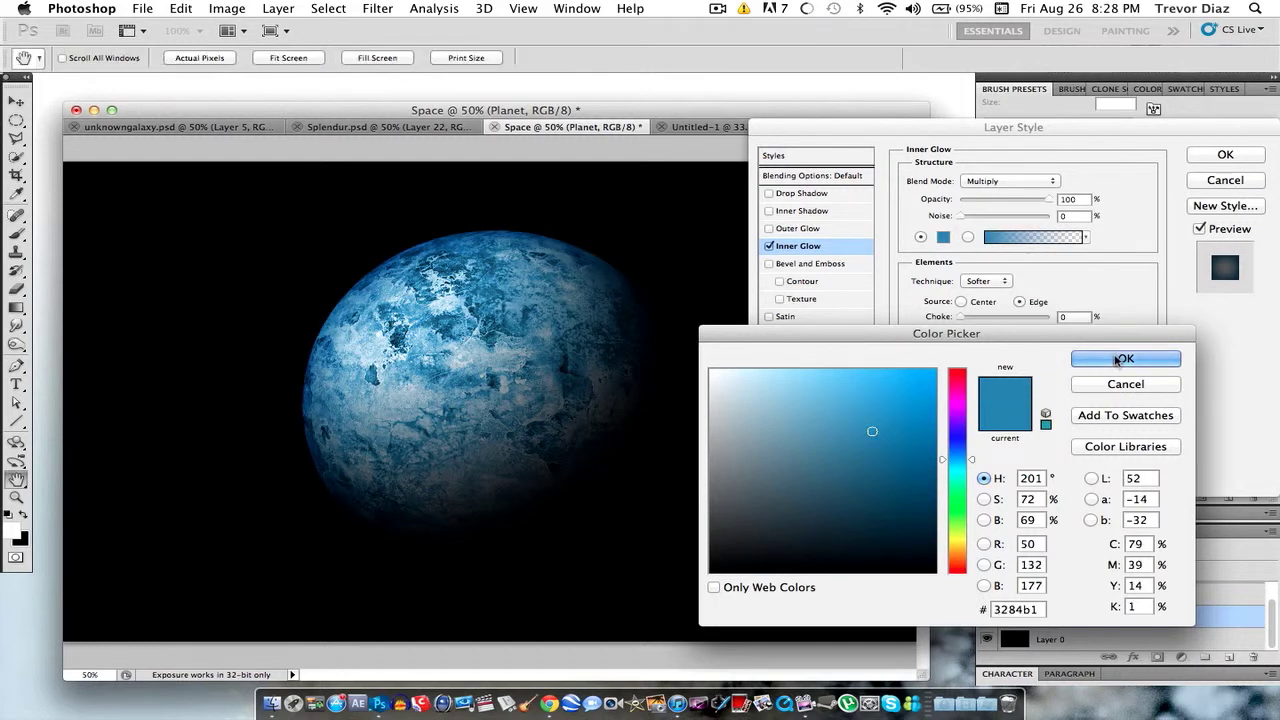
pyautogui.click(1120, 360)
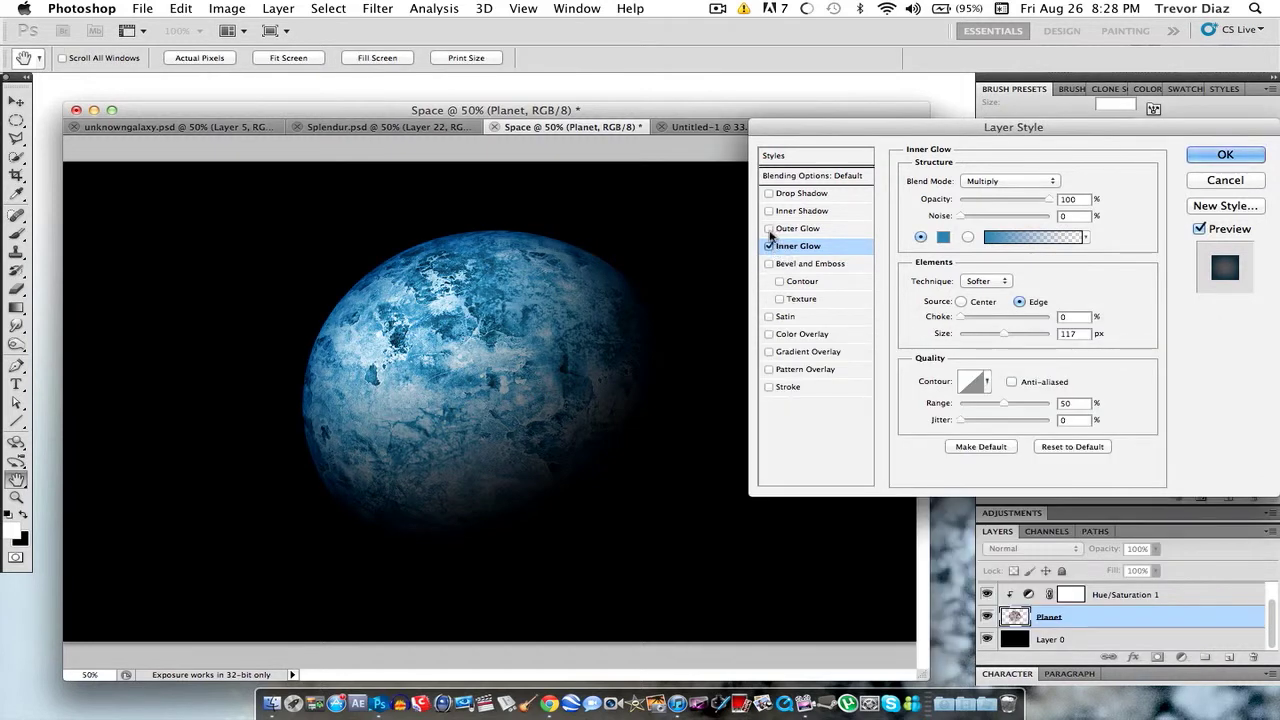
# Step: Add a light-blue outer glow sampled from the planet at 60% opacity, 27 px, and apply the style
pyautogui.click(769, 229)
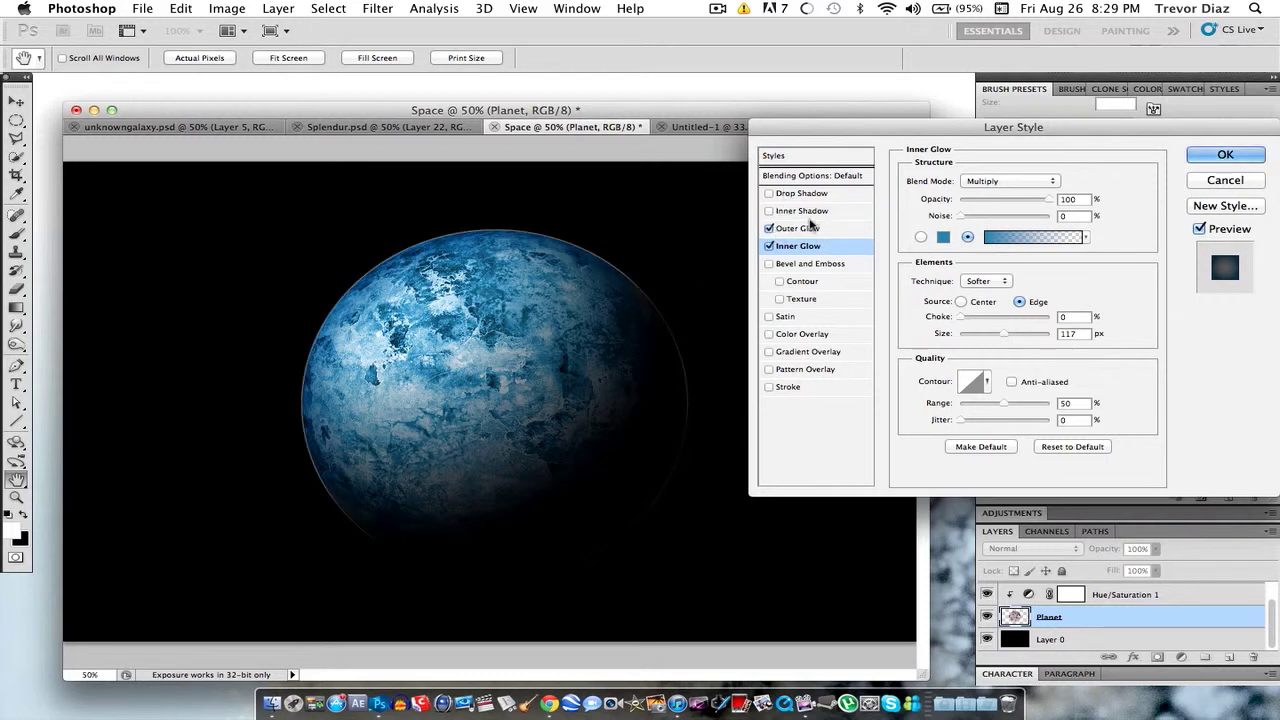
pyautogui.click(815, 229)
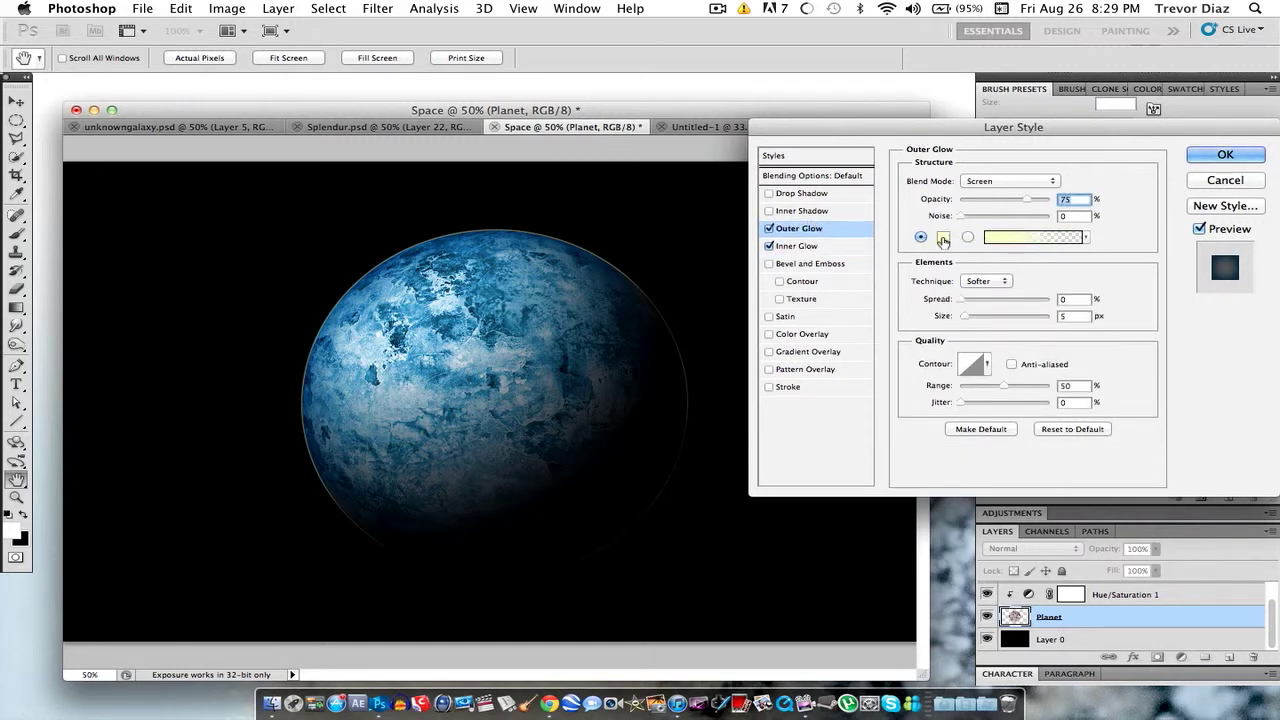
pyautogui.click(943, 238)
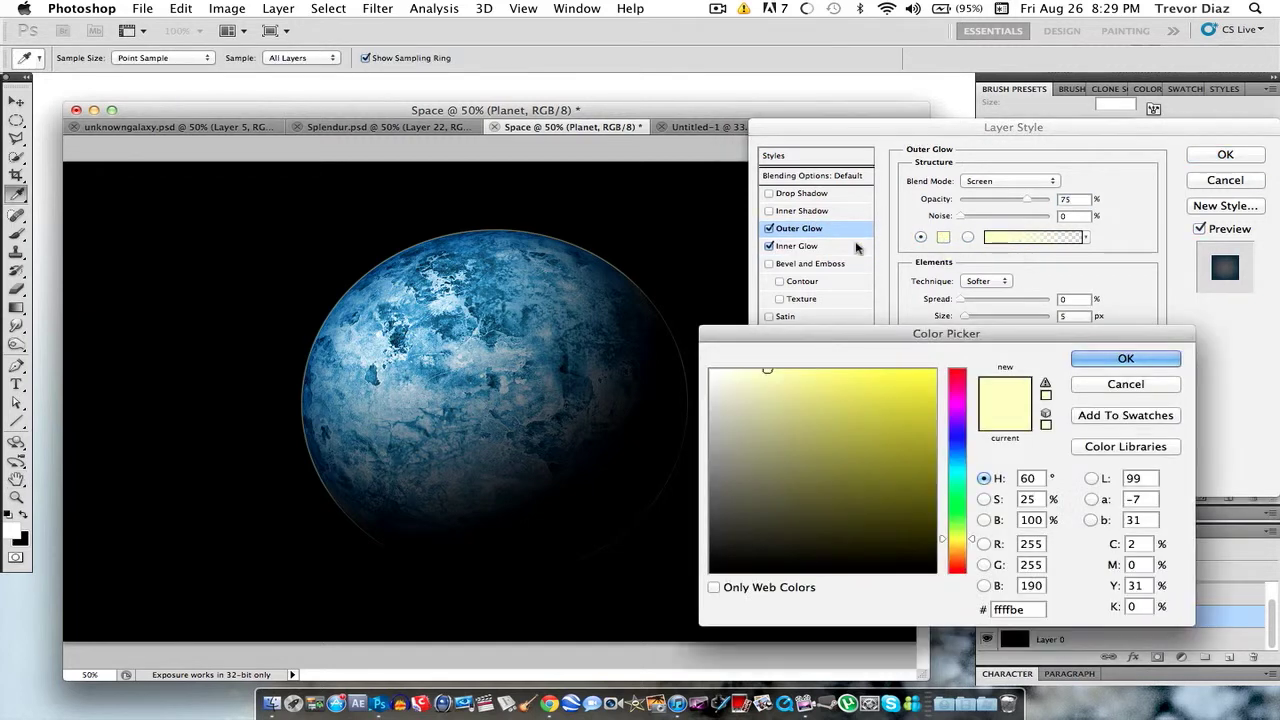
pyautogui.click(340, 328)
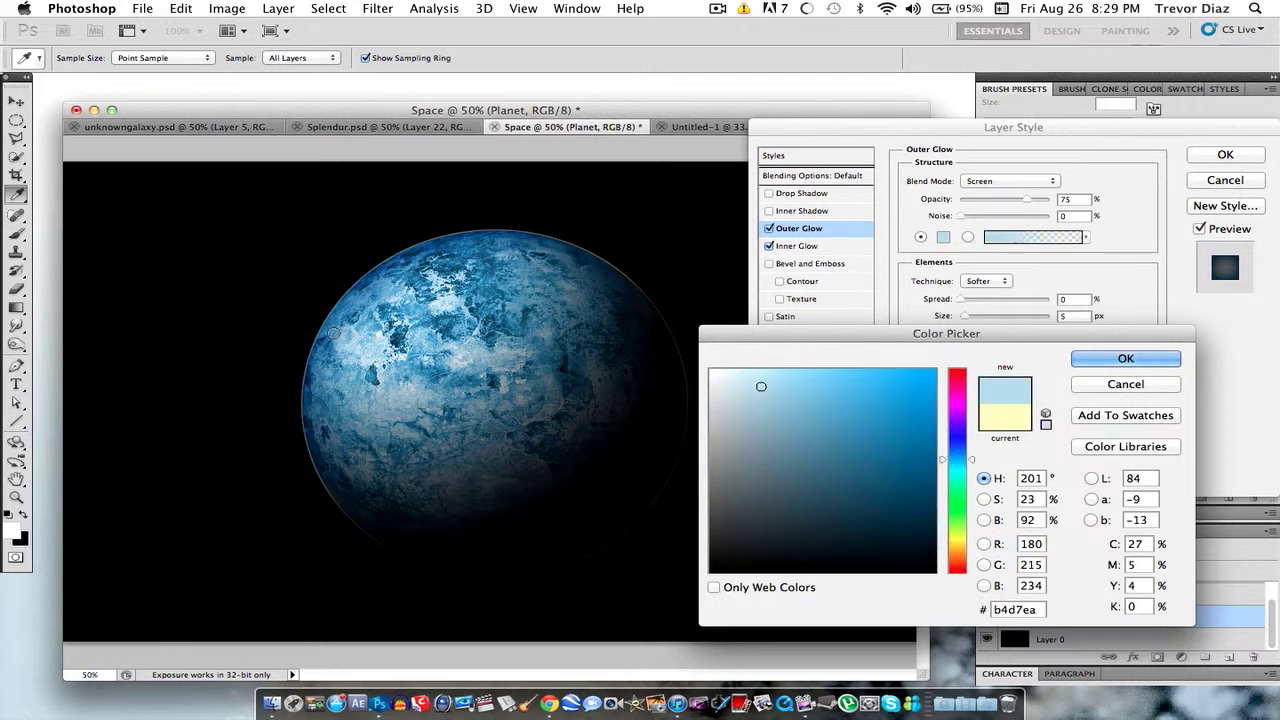
pyautogui.click(384, 294)
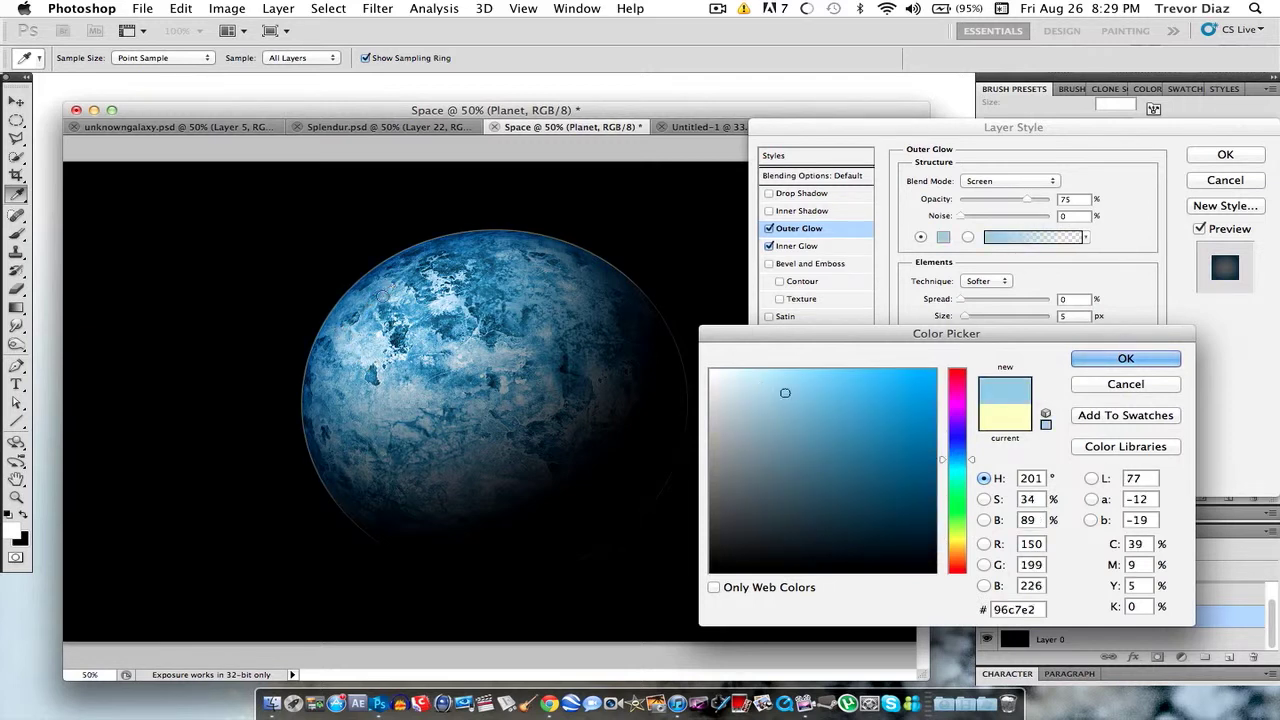
pyautogui.click(391, 281)
pyautogui.click(1126, 358)
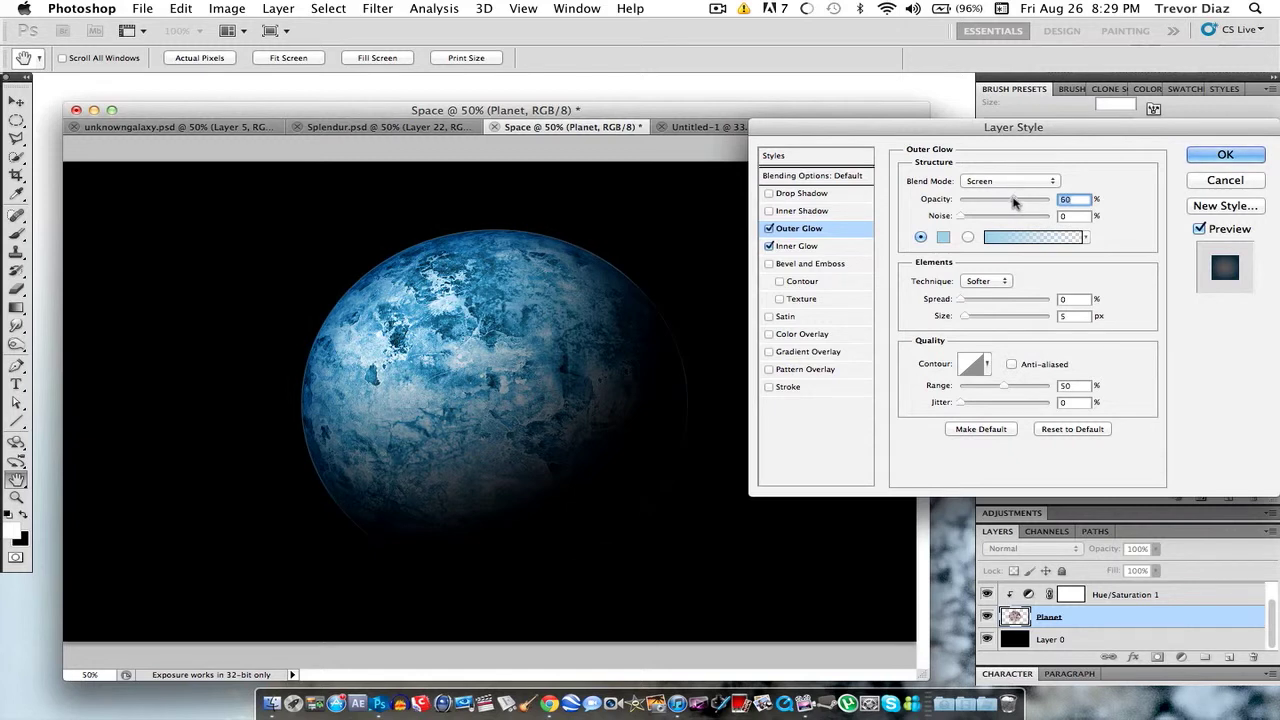
pyautogui.moveTo(965, 318); pyautogui.dragTo(977, 316)
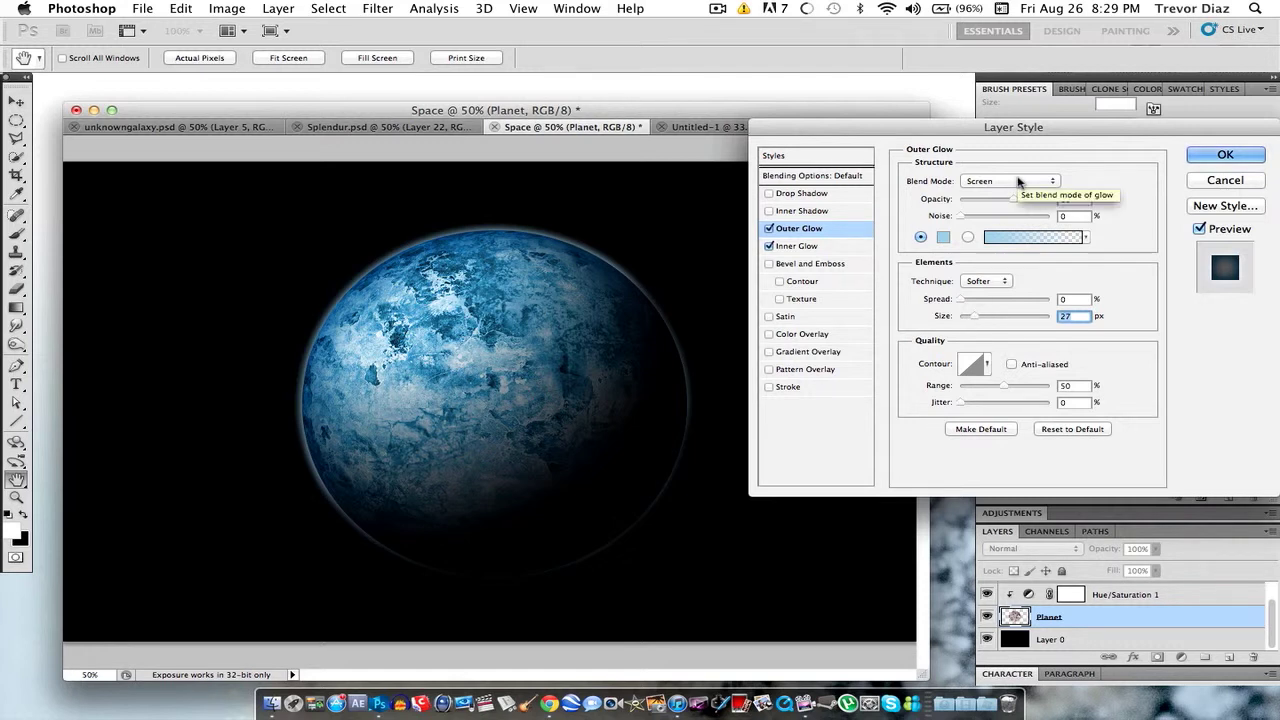
pyautogui.click(1229, 156)
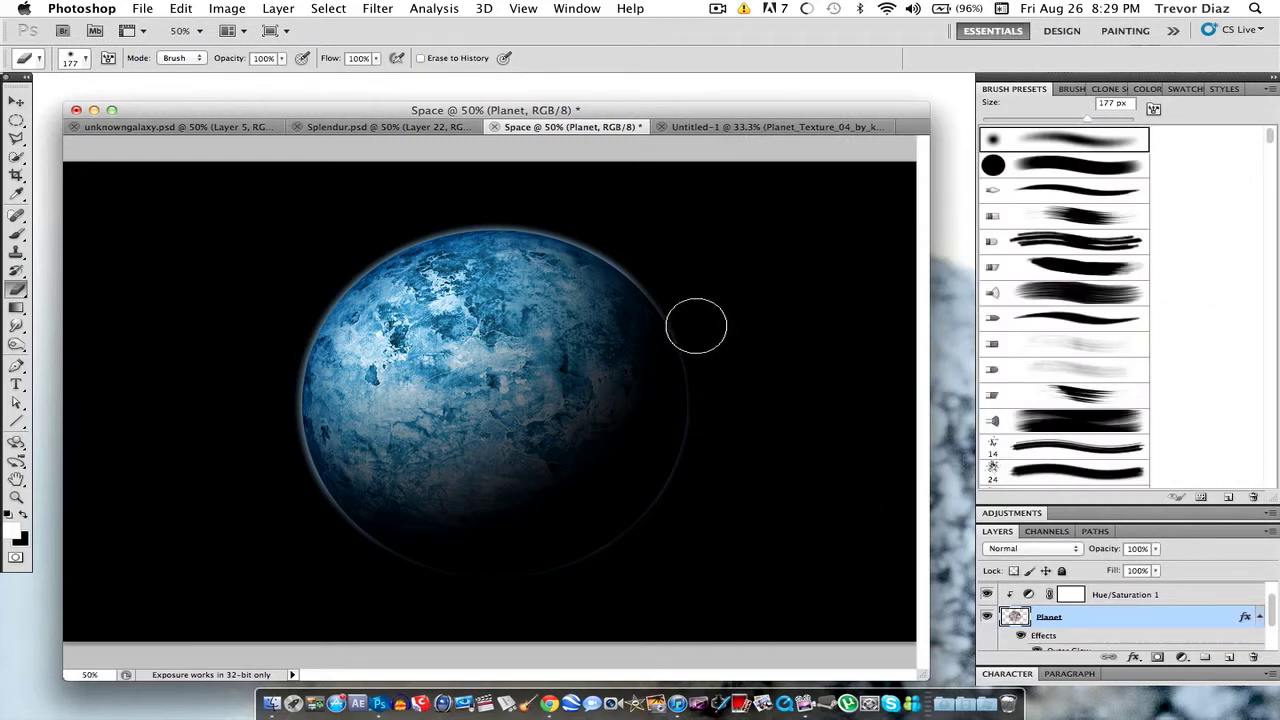
# Step: Erase the glow rim along the planet's shadowed right edge with the 177 px eraser
pyautogui.moveTo(692, 318)
pyautogui.mouseDown()
pyautogui.moveTo(726, 431)
pyautogui.moveTo(719, 357)
pyautogui.moveTo(694, 479)
pyautogui.moveTo(709, 448)
pyautogui.moveTo(655, 533)
pyautogui.moveTo(521, 586)
pyautogui.moveTo(648, 551)
pyautogui.moveTo(511, 576)
pyautogui.moveTo(378, 564)
pyautogui.mouseUp()
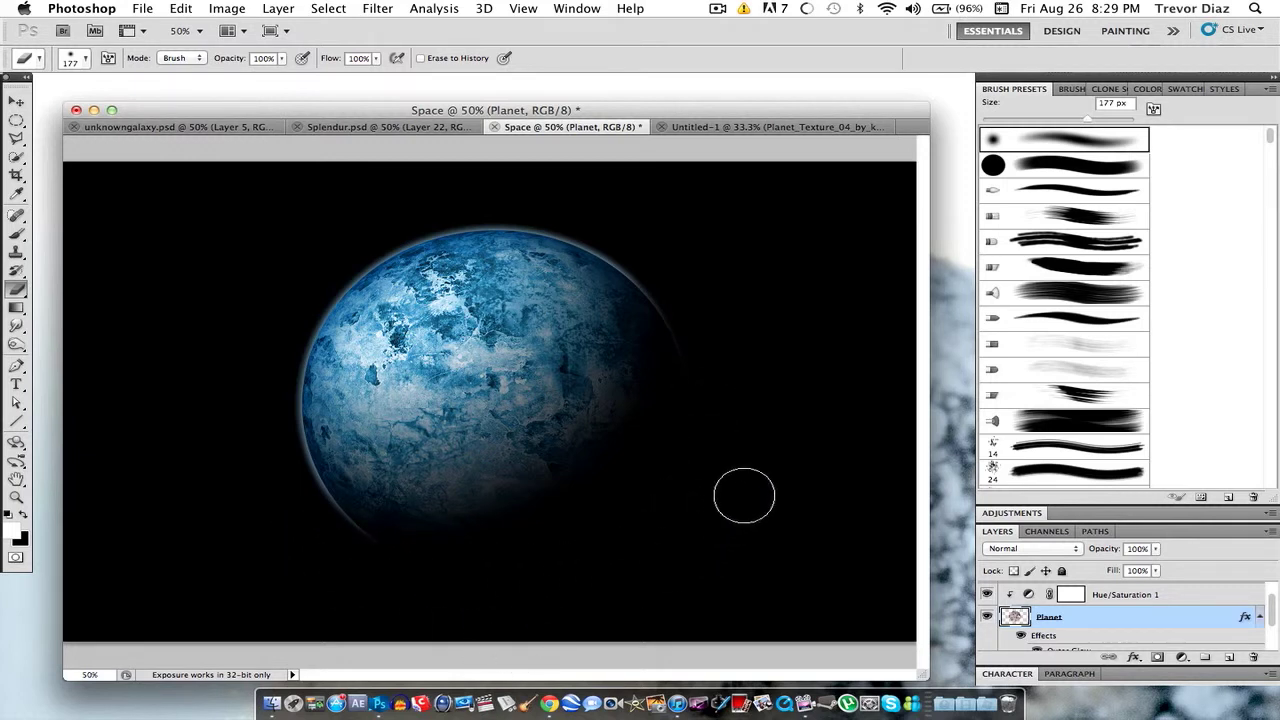
pyautogui.moveTo(746, 479)
pyautogui.mouseDown()
pyautogui.moveTo(746, 398)
pyautogui.moveTo(719, 356)
pyautogui.moveTo(705, 422)
pyautogui.moveTo(710, 343)
pyautogui.moveTo(711, 472)
pyautogui.mouseUp()
pyautogui.scroll(-1, 1063, 646)
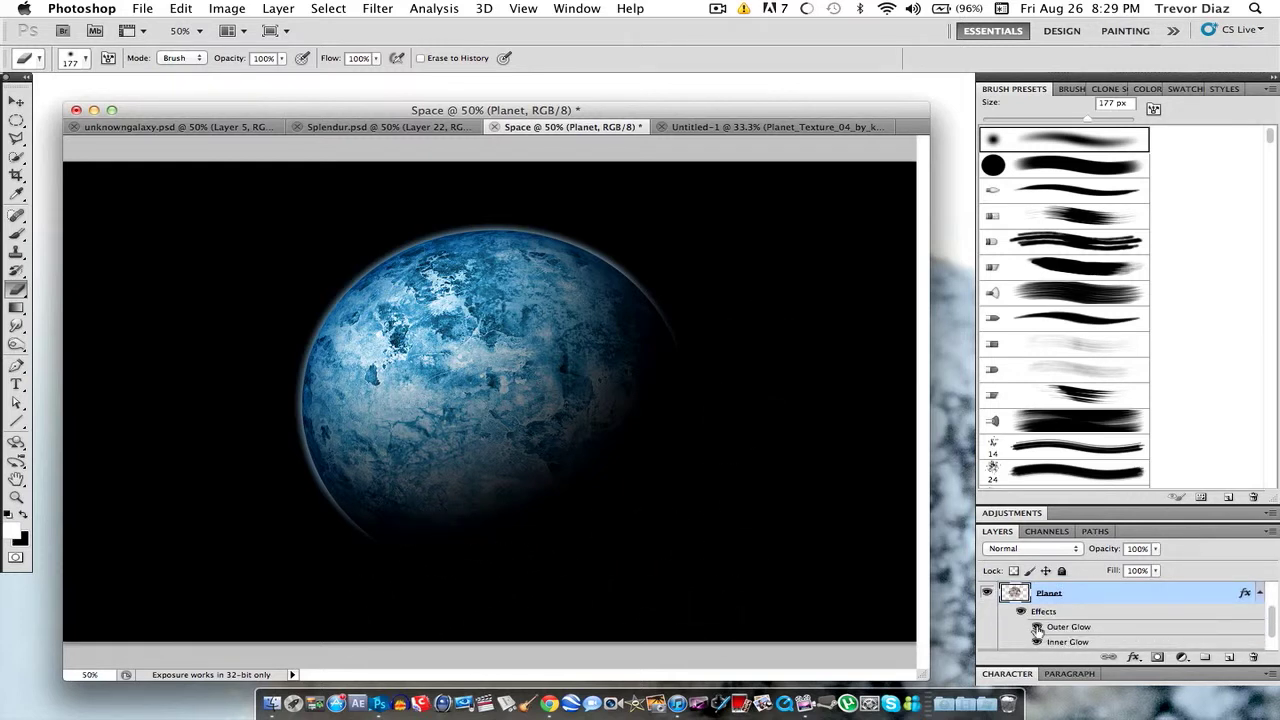
# Step: Widen the planet's Outer Glow to 35 px and recolour it deeper blue #4186b2
pyautogui.click(1038, 628)
pyautogui.click(1038, 628)
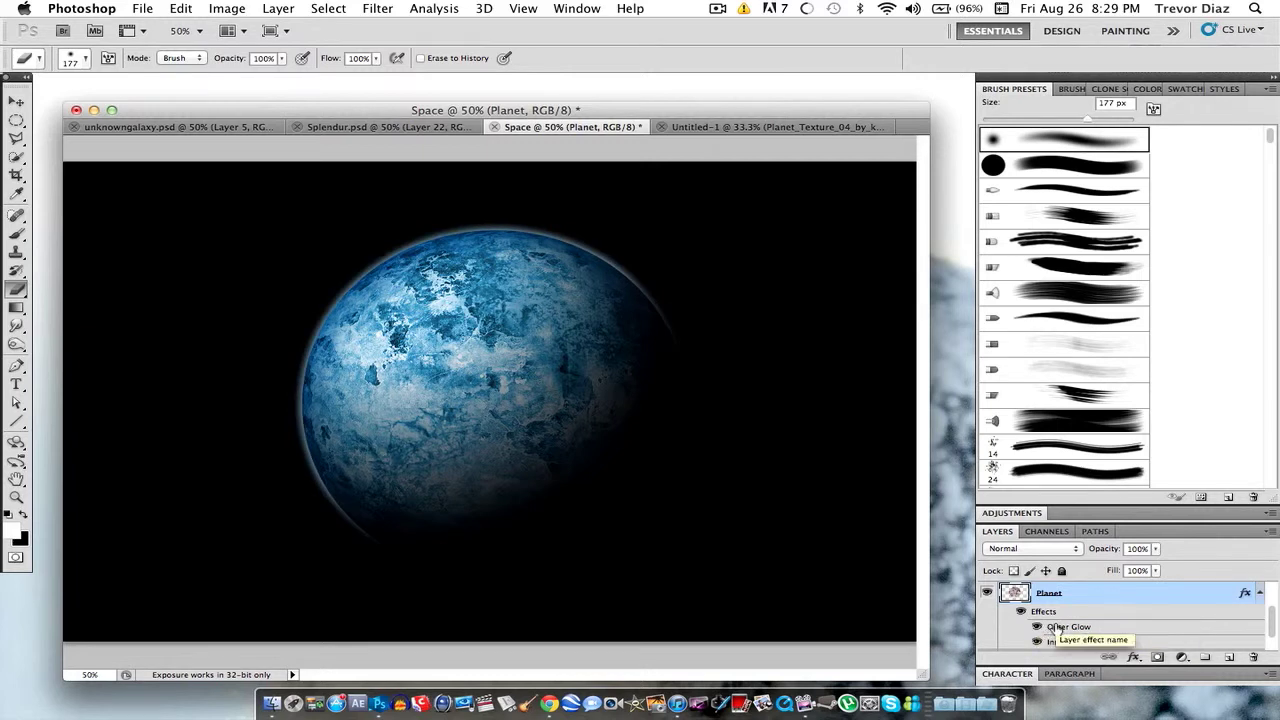
pyautogui.doubleClick(1066, 626)
pyautogui.moveTo(969, 318); pyautogui.dragTo(974, 319)
pyautogui.click(942, 238)
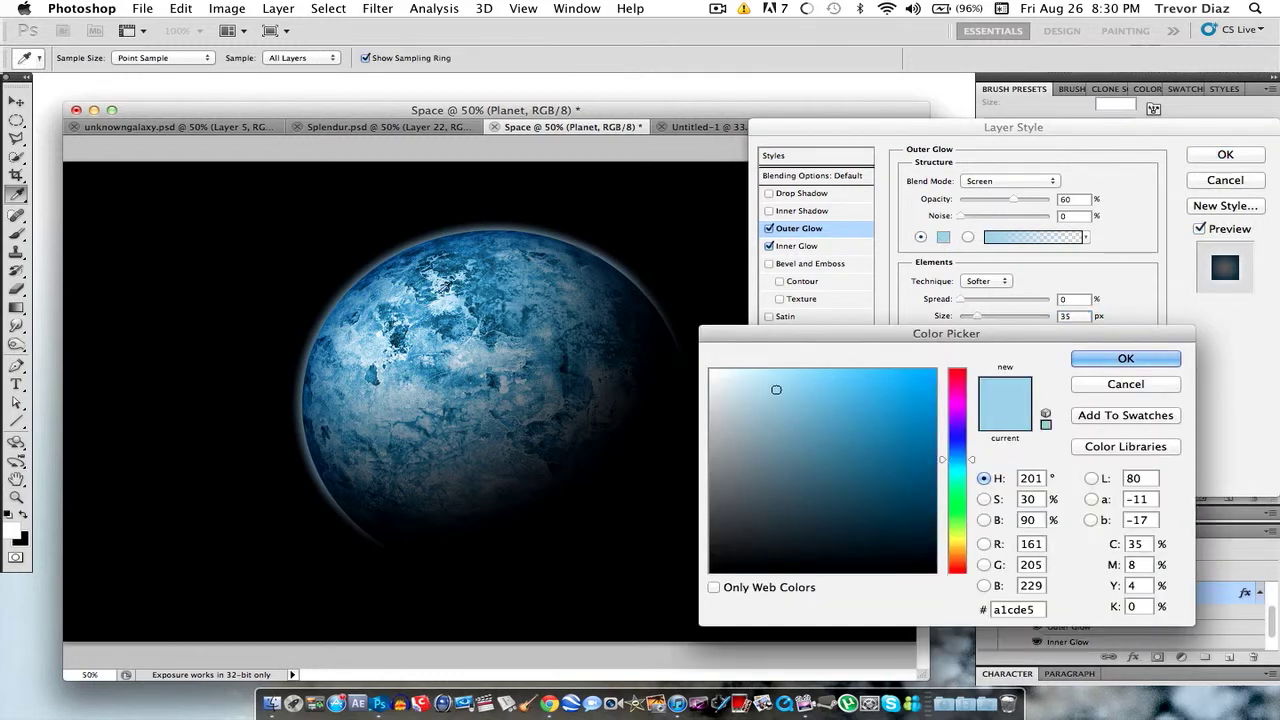
pyautogui.click(431, 288)
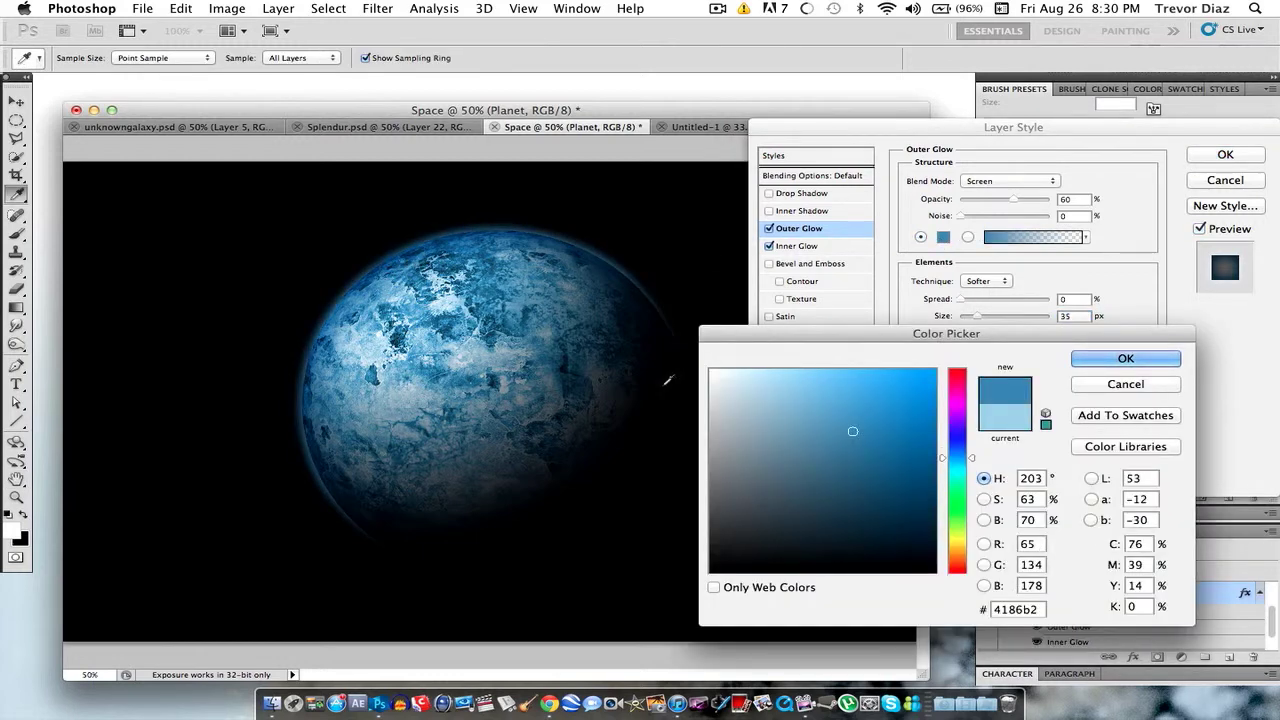
pyautogui.click(1077, 362)
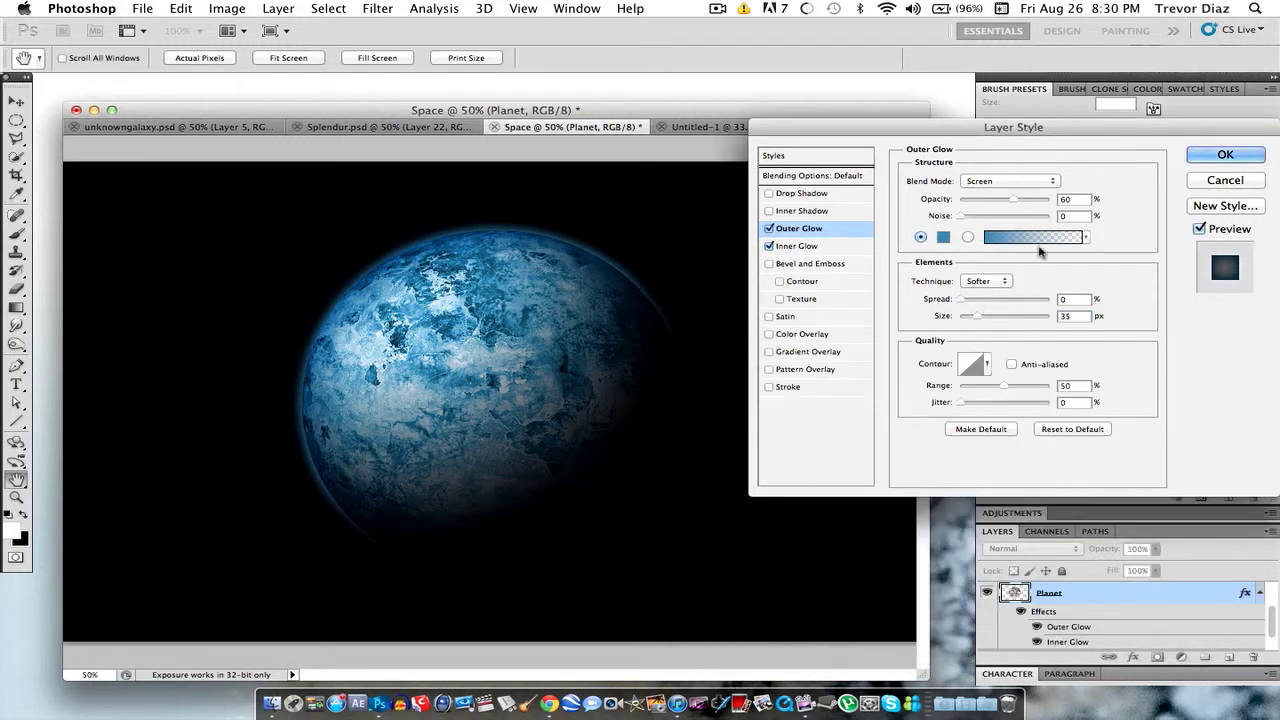
pyautogui.click(1228, 155)
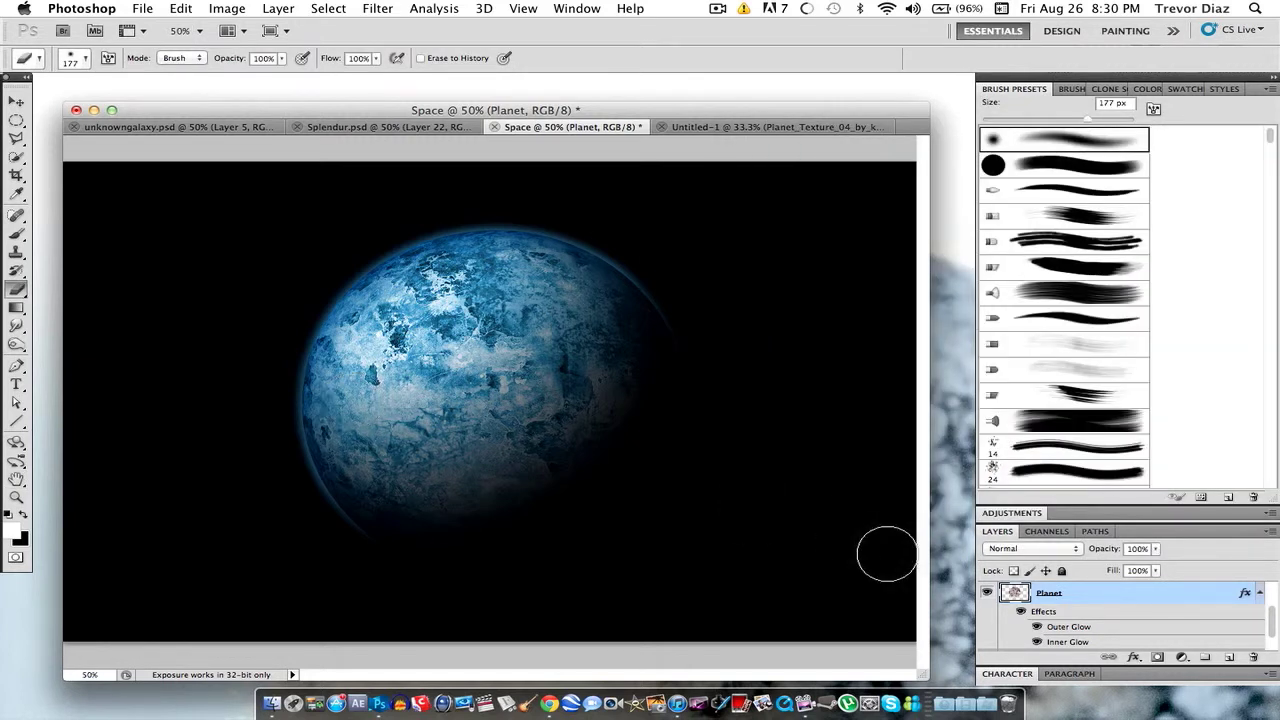
# Step: Add a Curves adjustment layer above Hue/Saturation 1 and clip it to the layer below
pyautogui.scroll(2, 1116, 619)
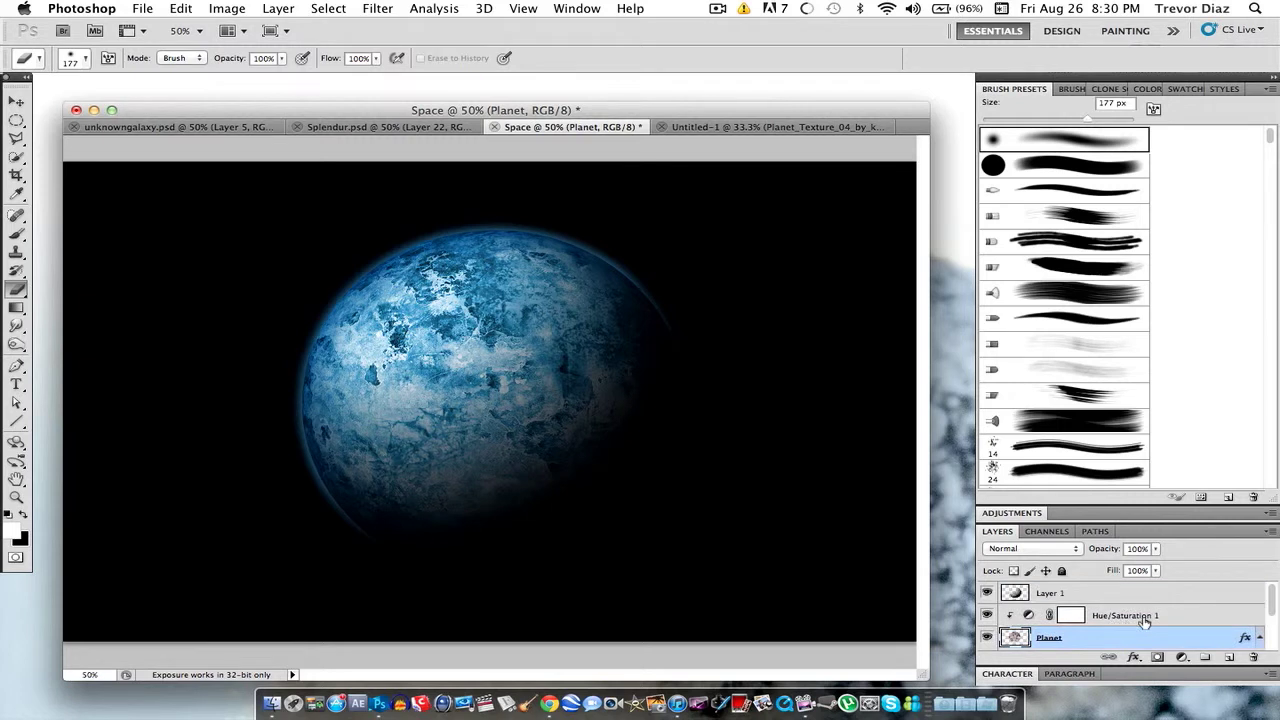
pyautogui.click(1140, 616)
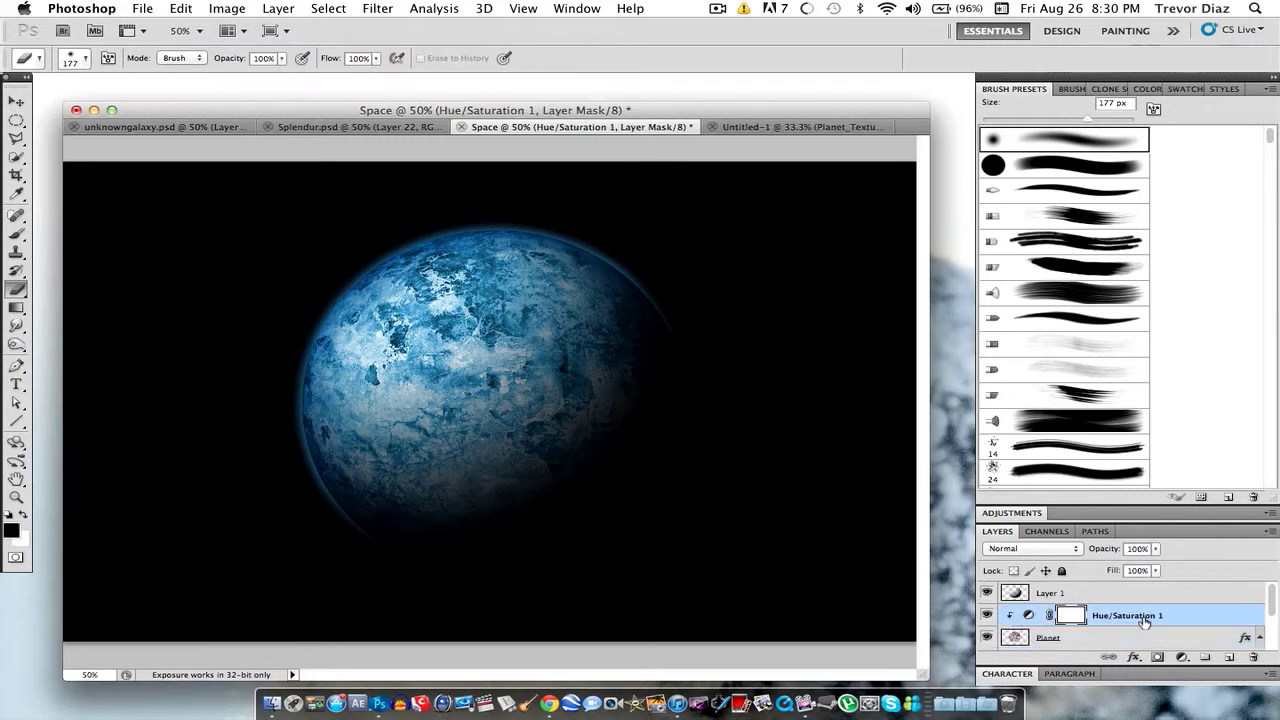
pyautogui.click(1183, 658)
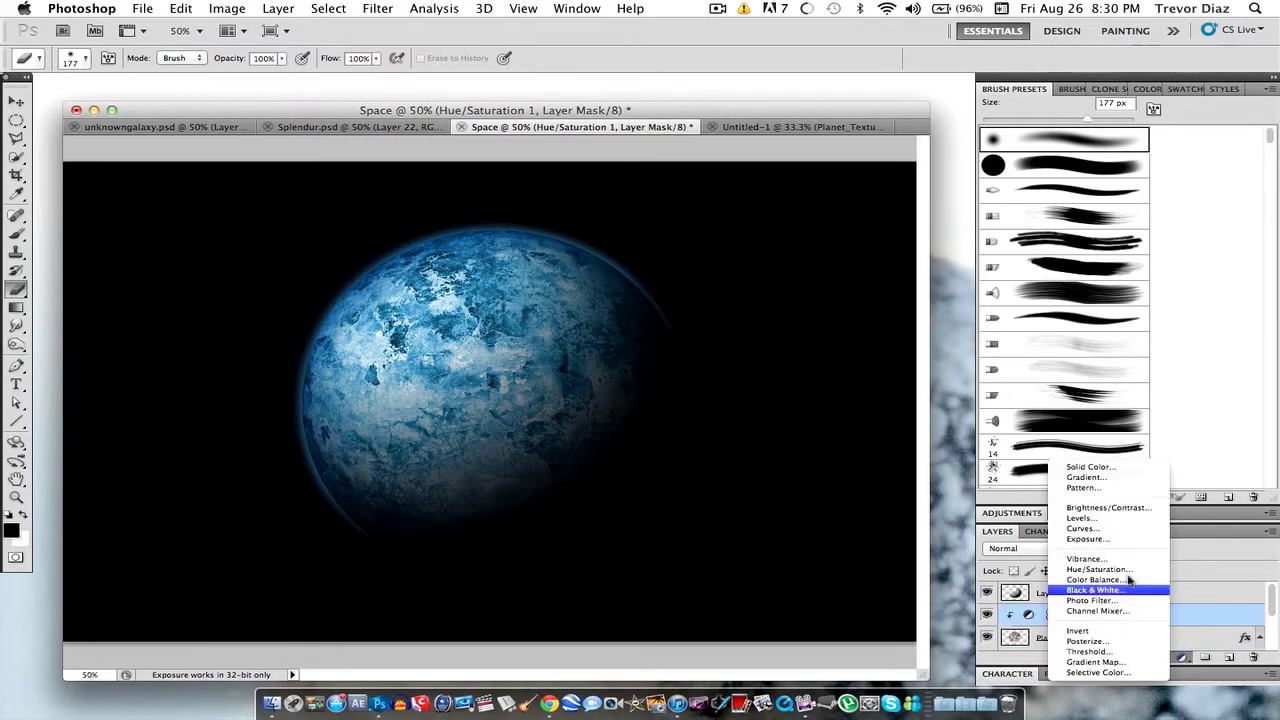
pyautogui.click(1090, 528)
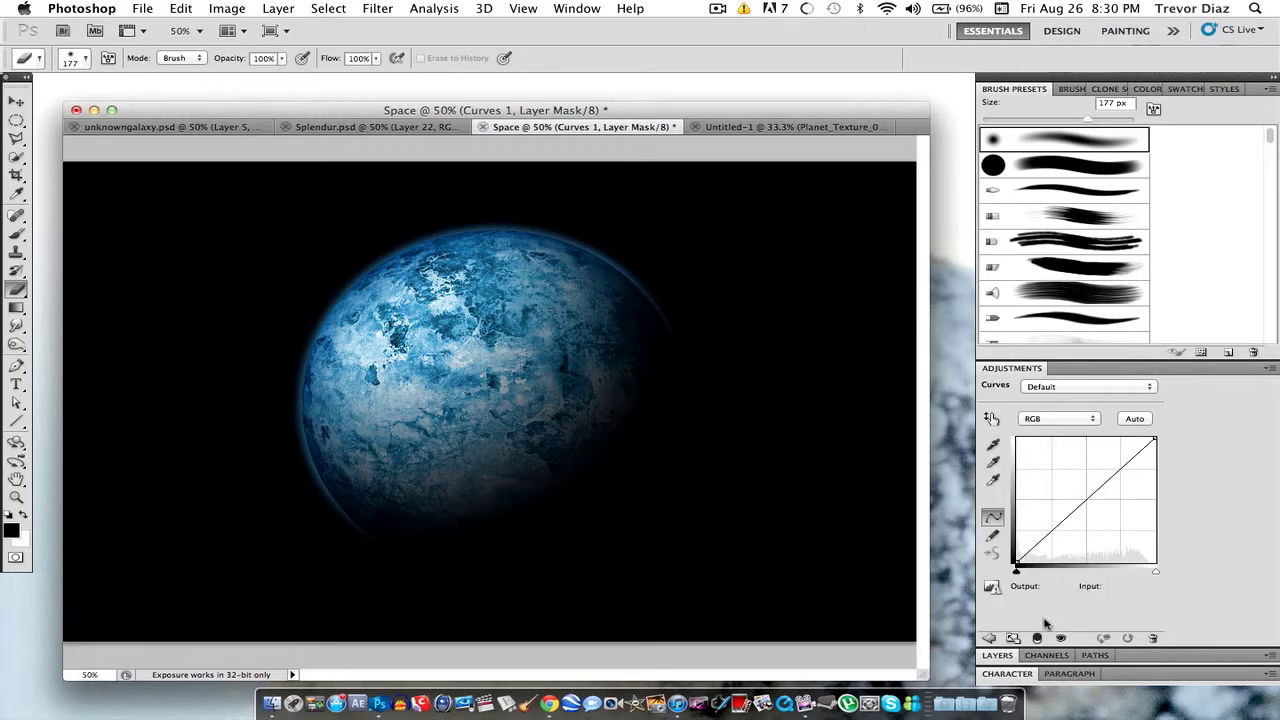
pyautogui.click(999, 656)
pyautogui.rightClick(1148, 618)
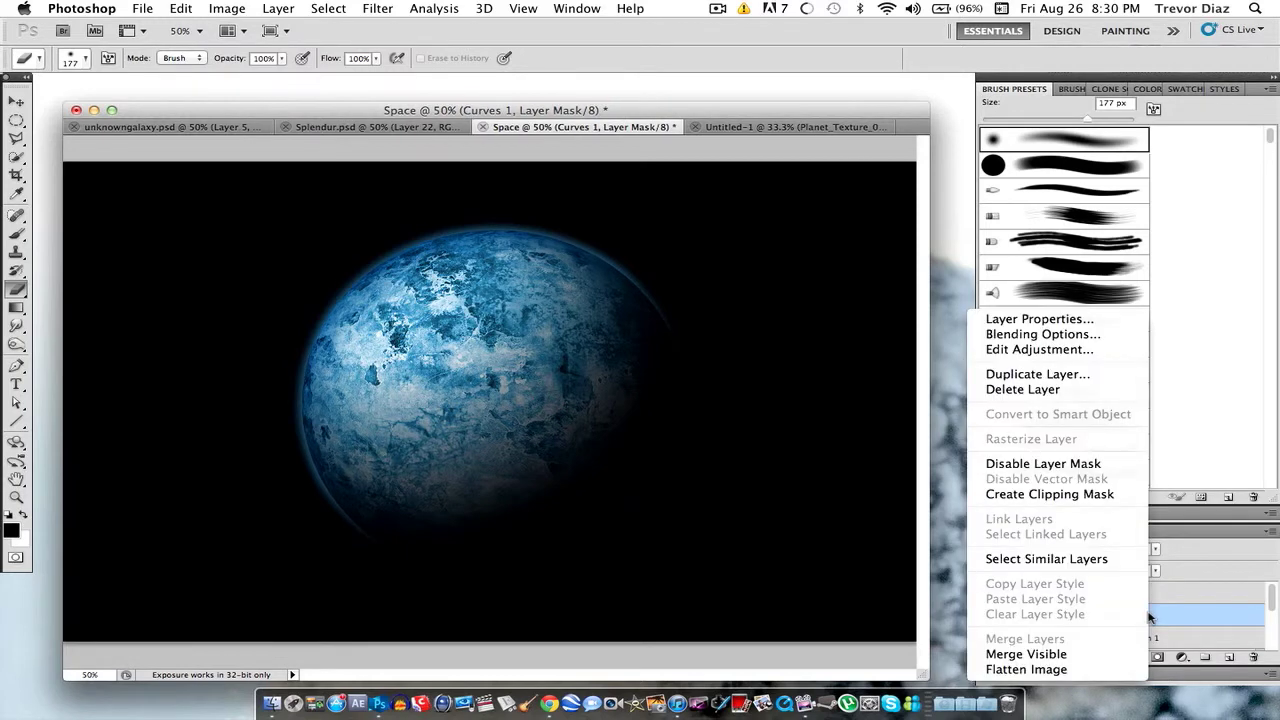
pyautogui.click(1062, 500)
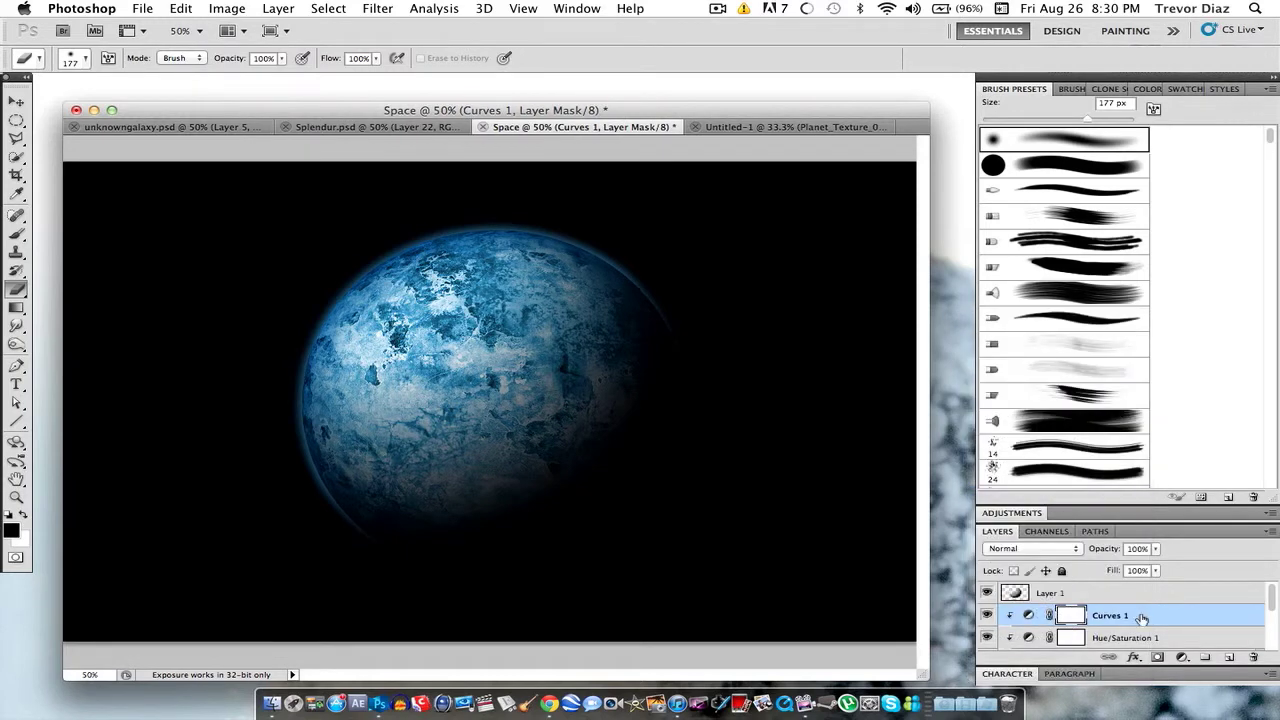
pyautogui.scroll(-1, 1141, 618)
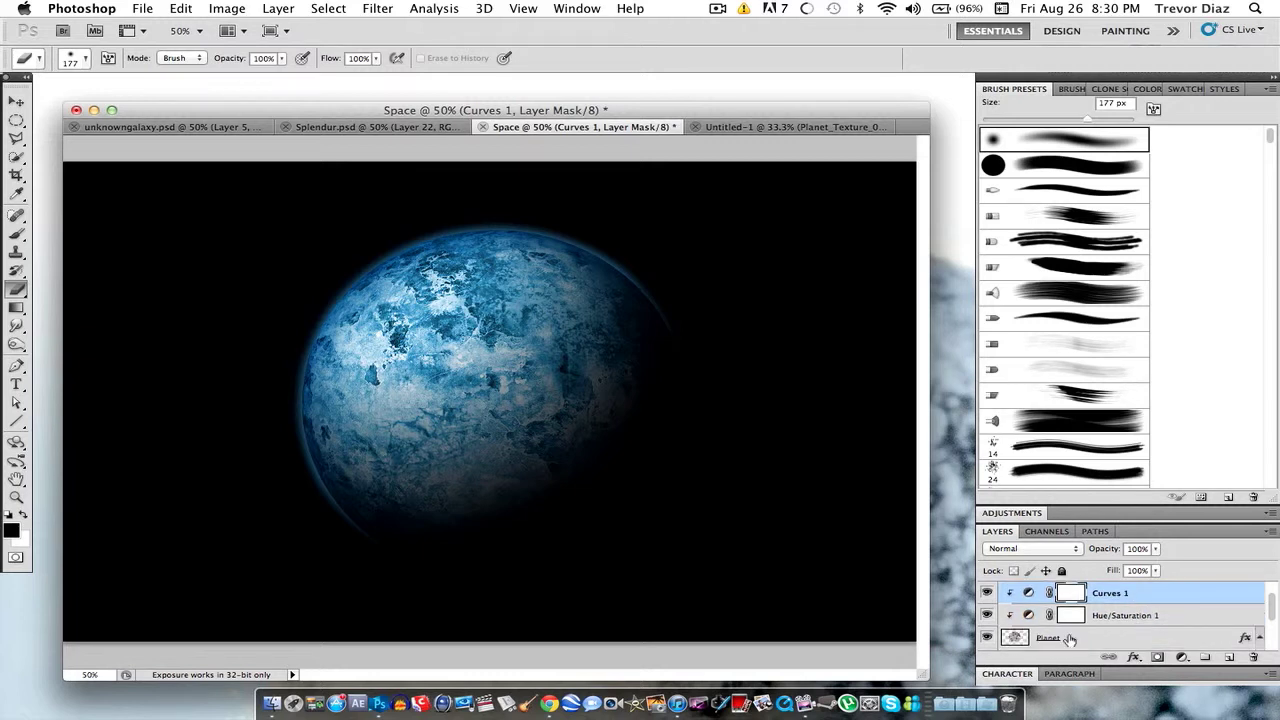
pyautogui.scroll(1, 1080, 640)
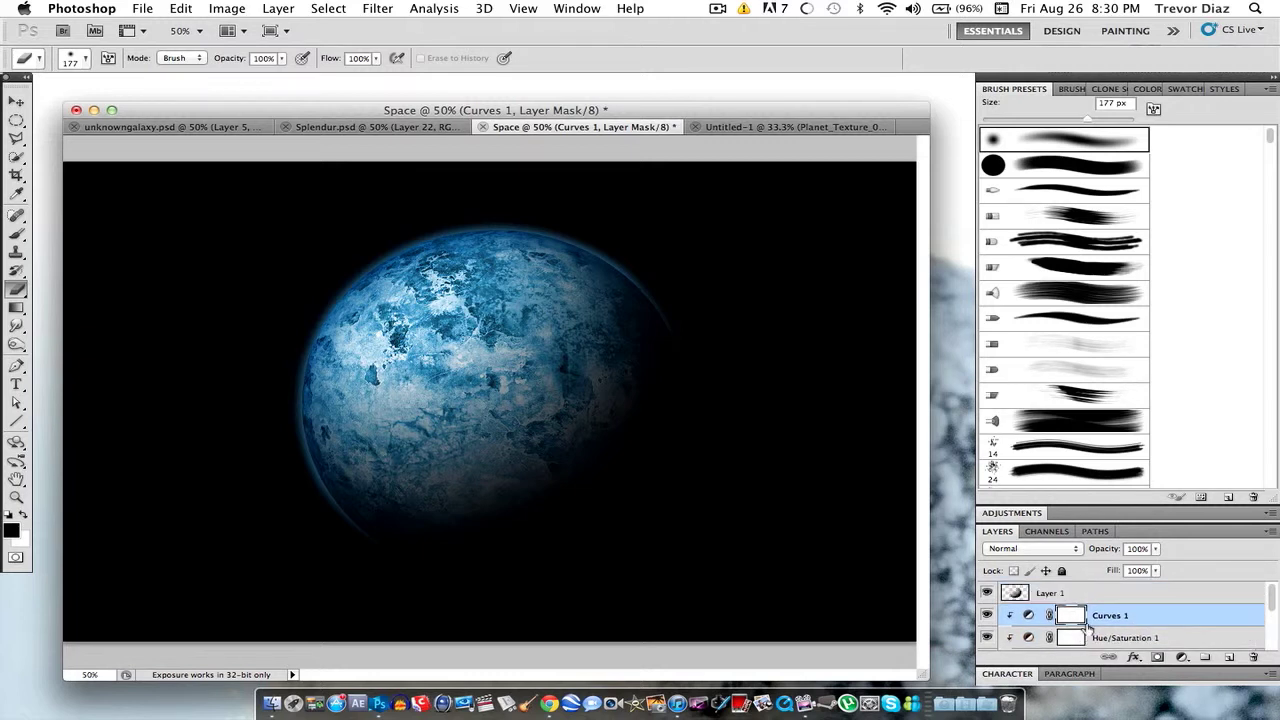
# Step: Raise a Curves 1 midpoint from input 112 to output 139, then select Layer 1
pyautogui.click(1030, 617)
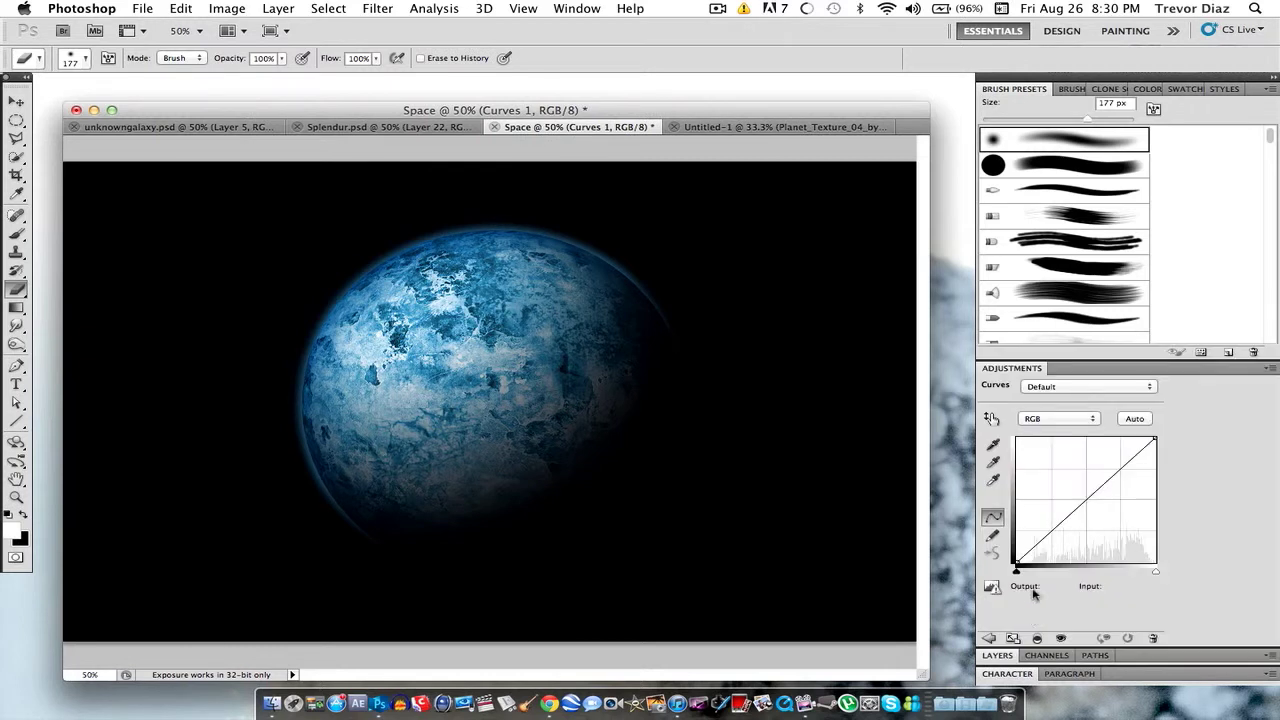
pyautogui.click(1086, 500)
pyautogui.moveTo(1086, 500)
pyautogui.mouseDown()
pyautogui.moveTo(1066, 490)
pyautogui.moveTo(1092, 510)
pyautogui.moveTo(1077, 494)
pyautogui.mouseUp()
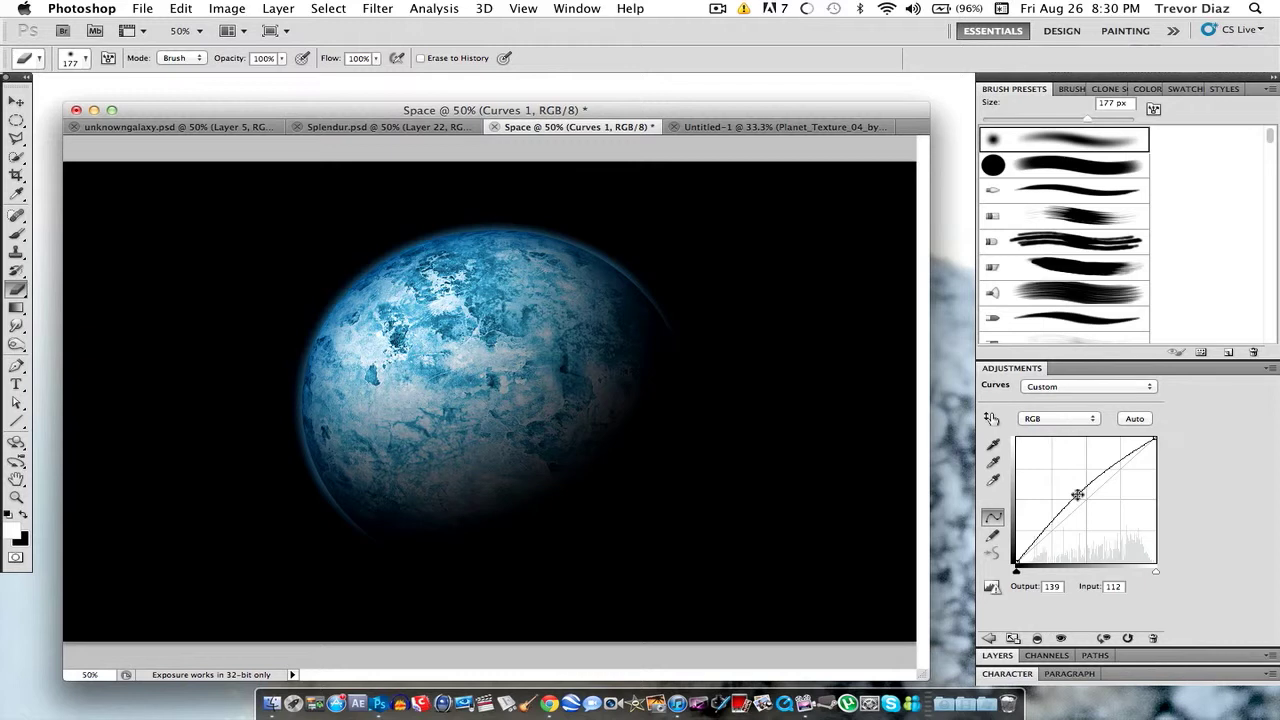
pyautogui.click(998, 657)
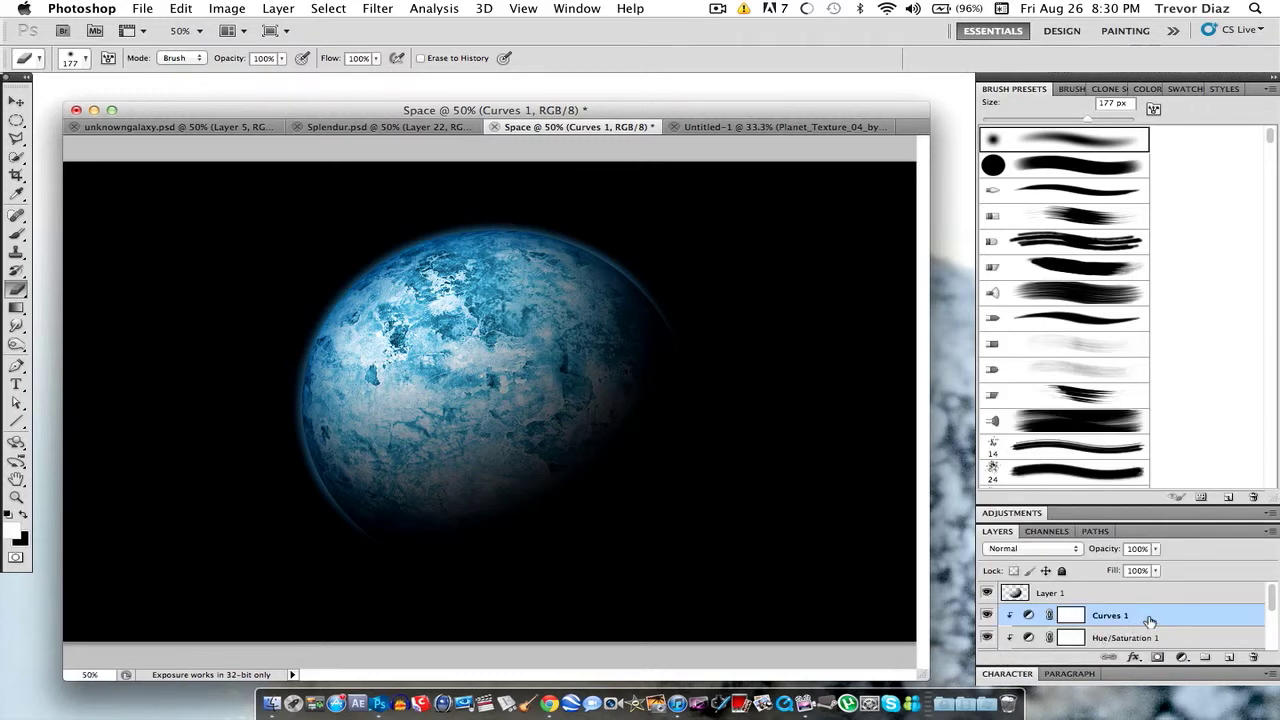
pyautogui.click(1018, 600)
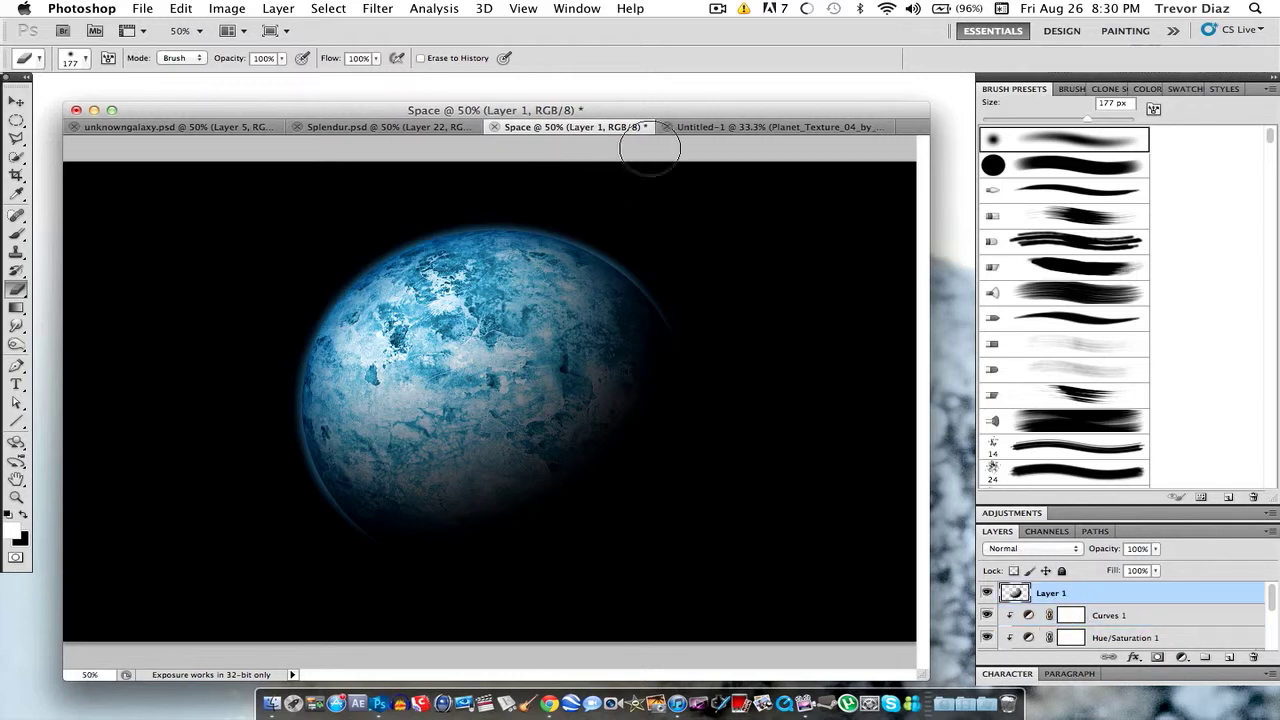
# Step: Close the Untitled-1 texture document without saving
pyautogui.click(695, 127)
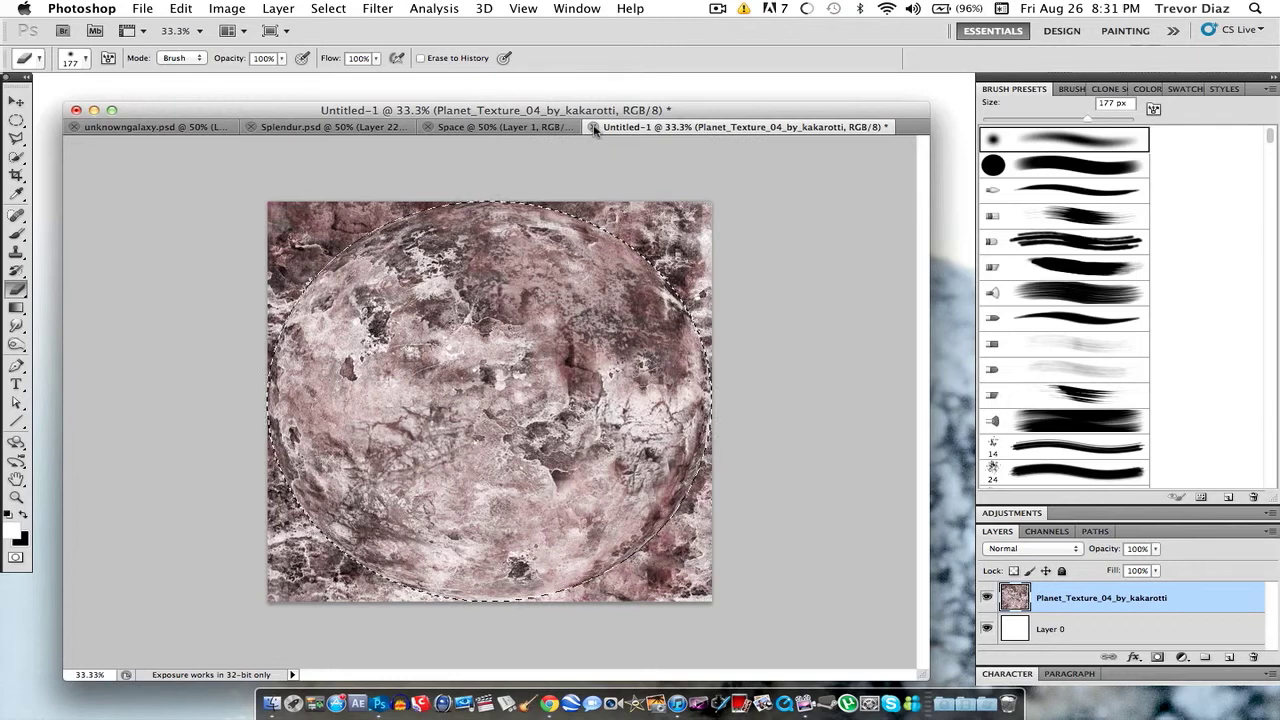
pyautogui.click(593, 127)
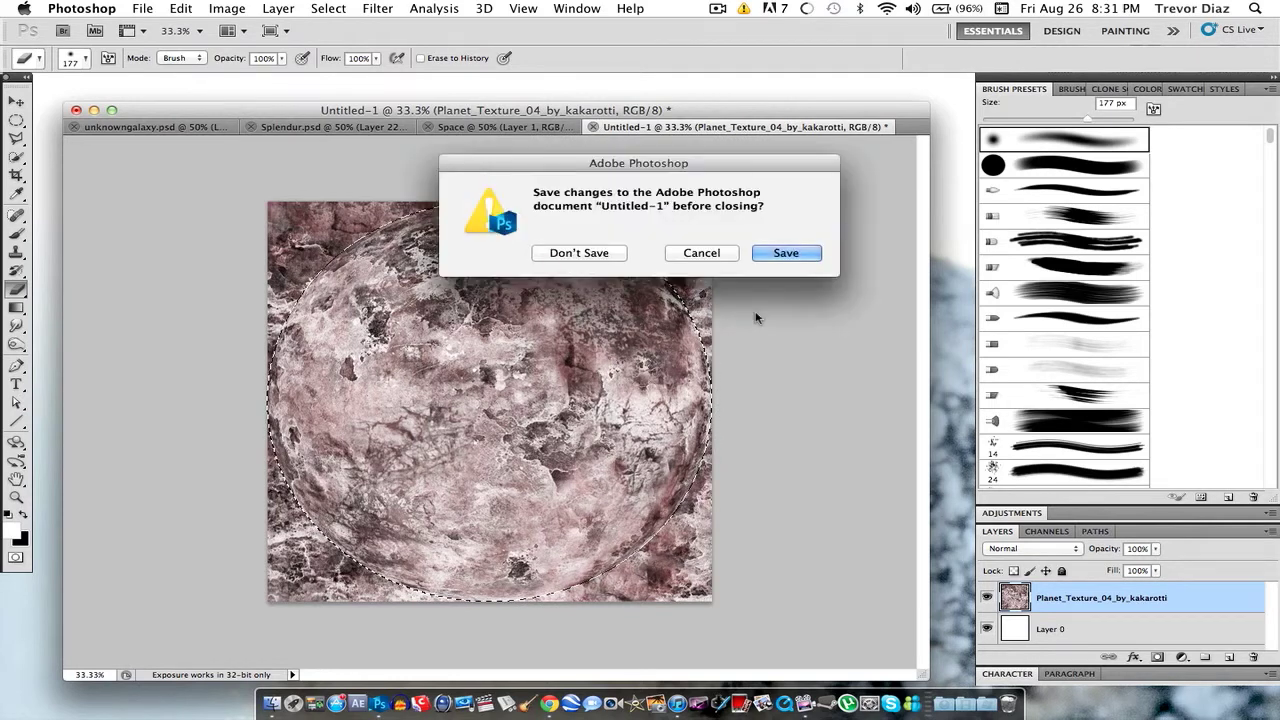
pyautogui.click(622, 253)
# Step: Create a new 1000 × 1000 px document
pyautogui.click(145, 8)
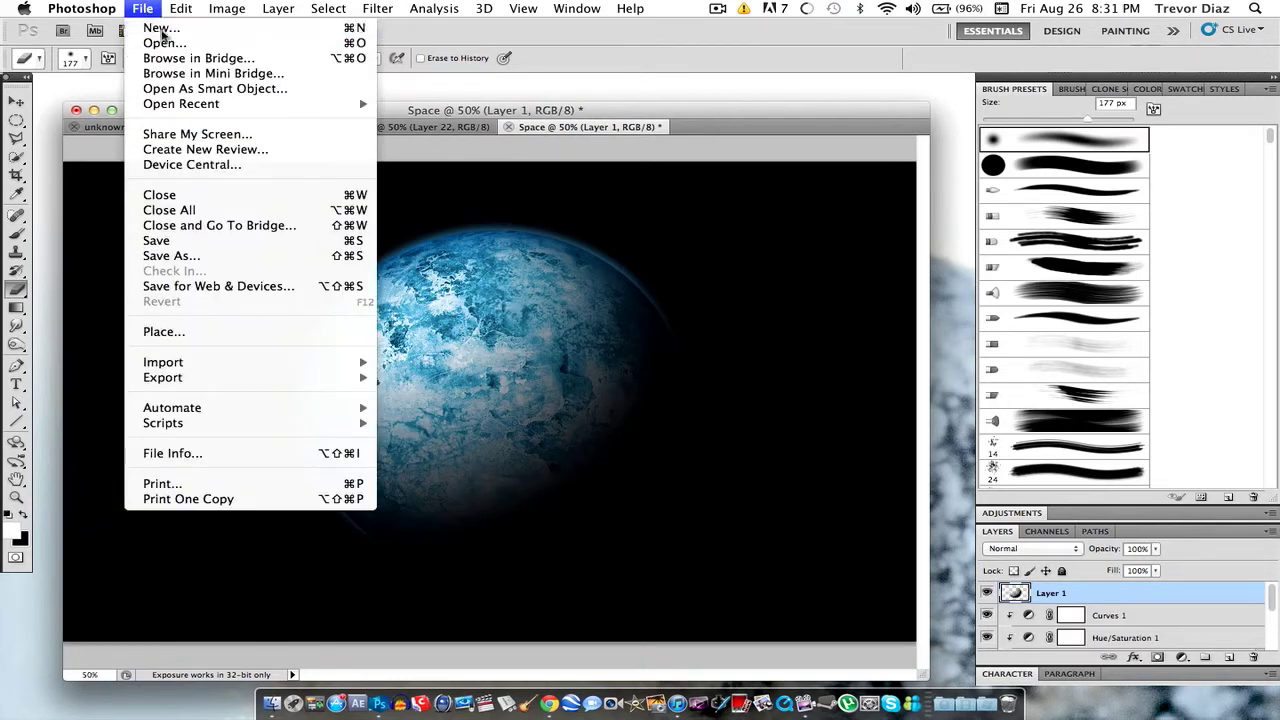
pyautogui.click(161, 27)
pyautogui.doubleClick(733, 176)
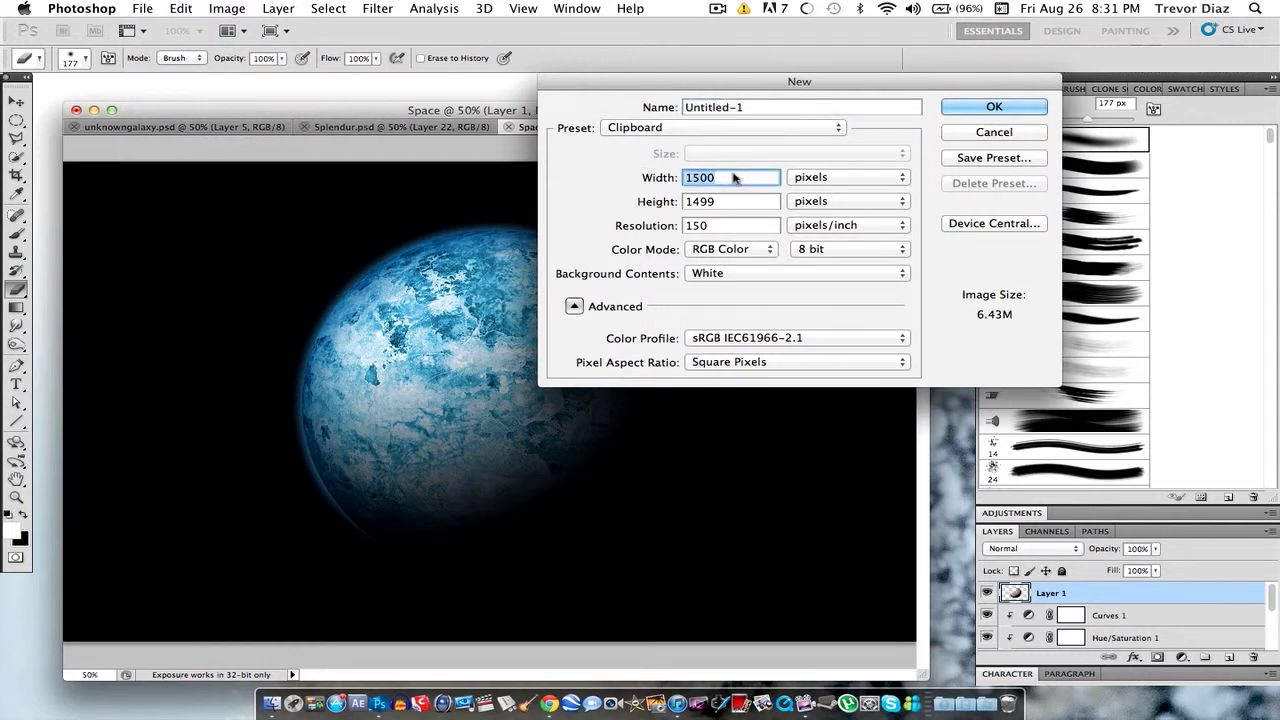
pyautogui.write('1000')
pyautogui.press('Tab')
pyautogui.write('1000')
pyautogui.press('Return')
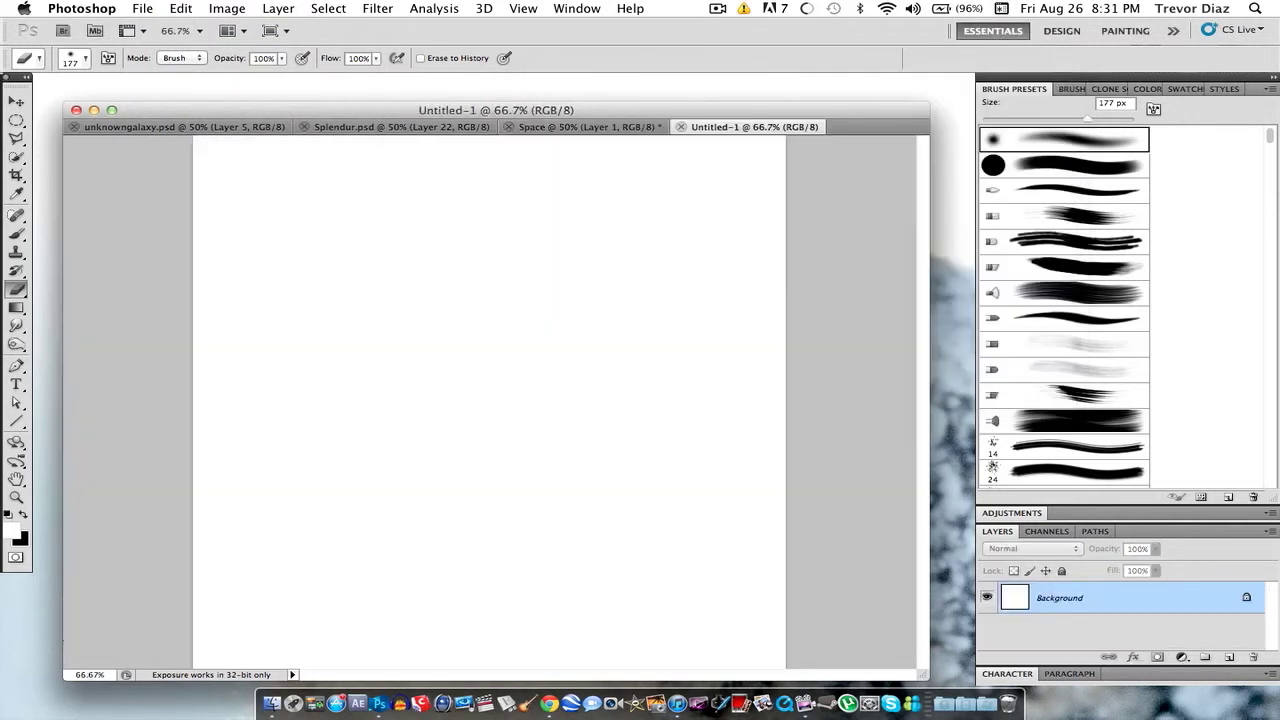
# Step: Convert the Background to Layer 0 and fill it with solid black
pyautogui.doubleClick(1151, 598)
pyautogui.press('Return')
pyautogui.click(180, 8)
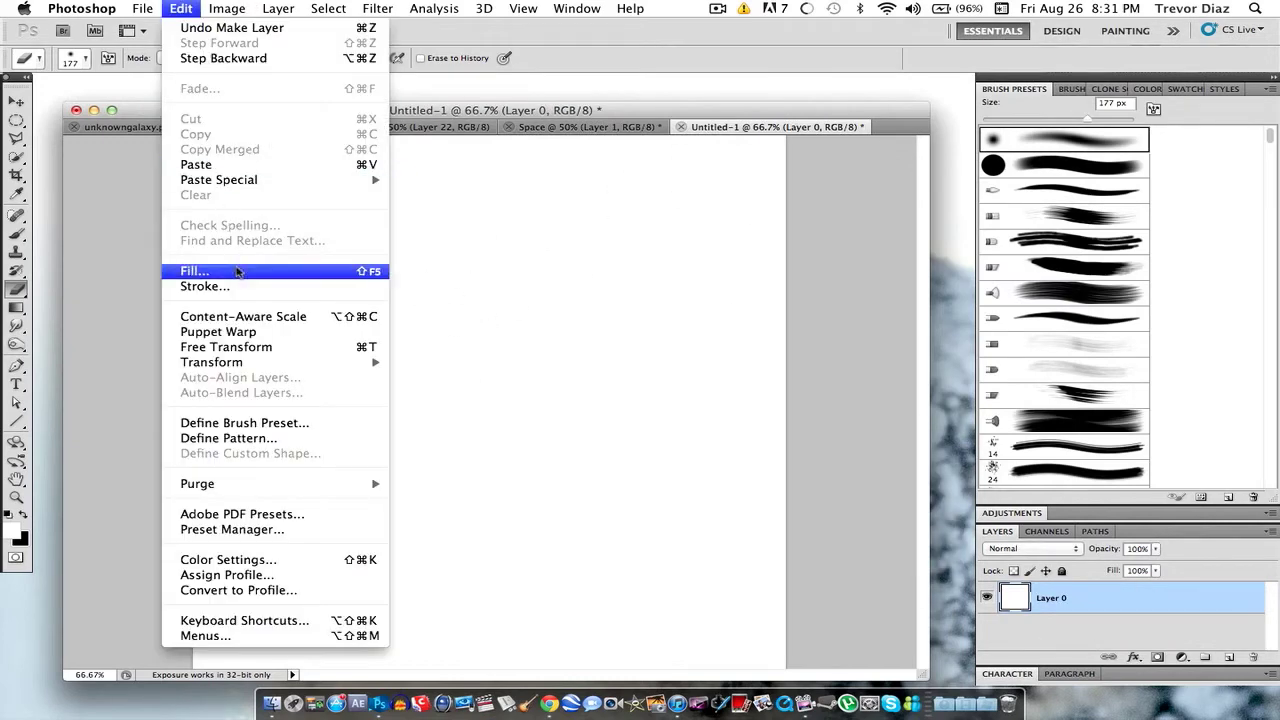
pyautogui.click(194, 271)
pyautogui.click(886, 364)
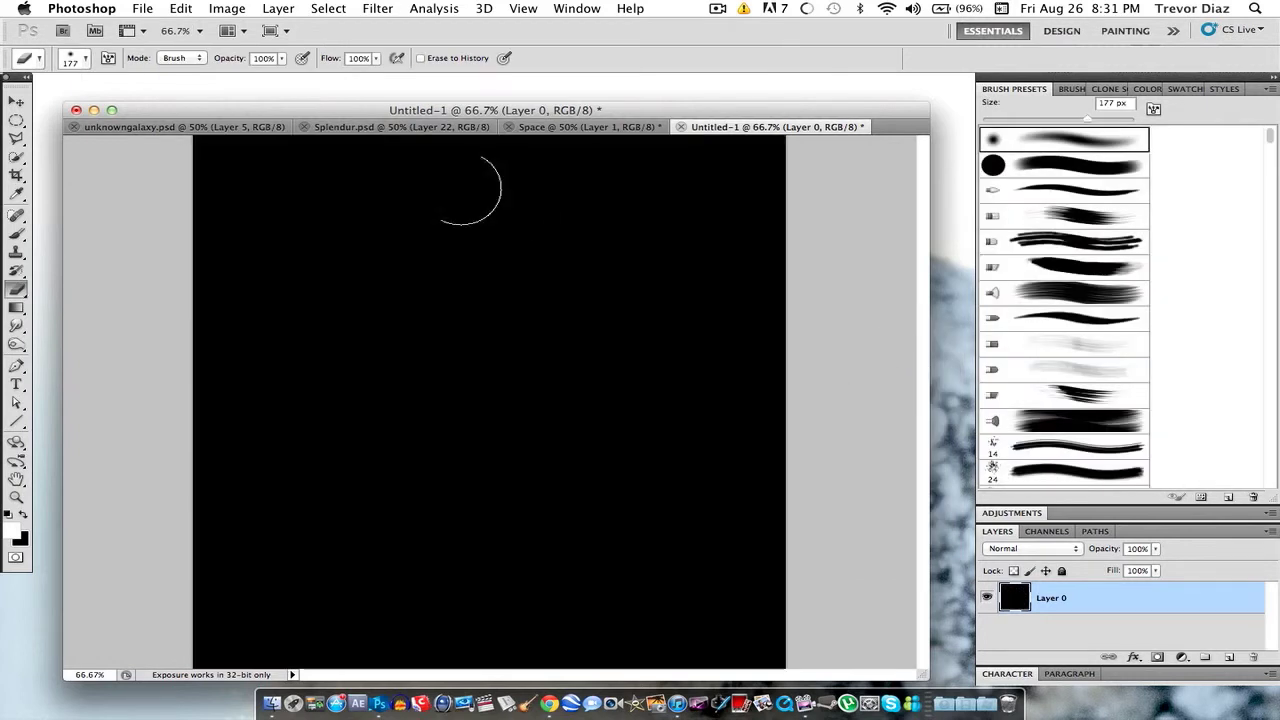
# Step: Select the Brush tool with the Hard Round preset
pyautogui.click(16, 232)
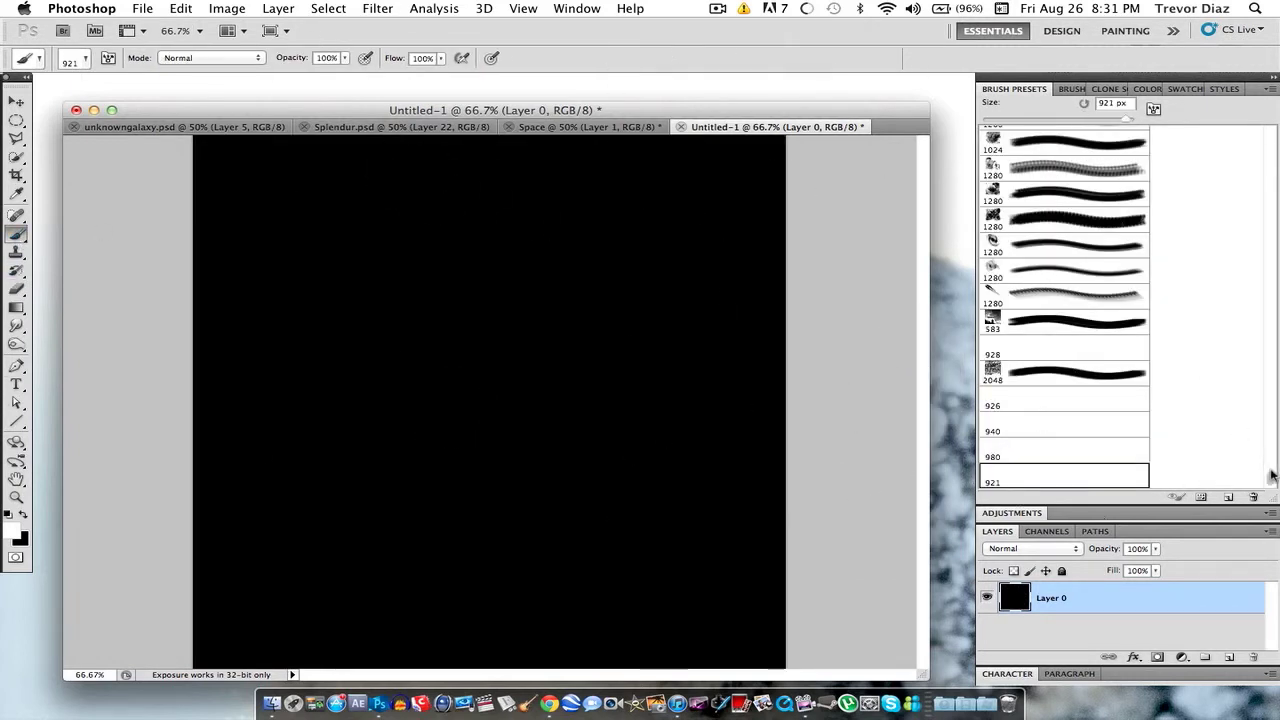
pyautogui.moveTo(1270, 477); pyautogui.dragTo(1270, 128)
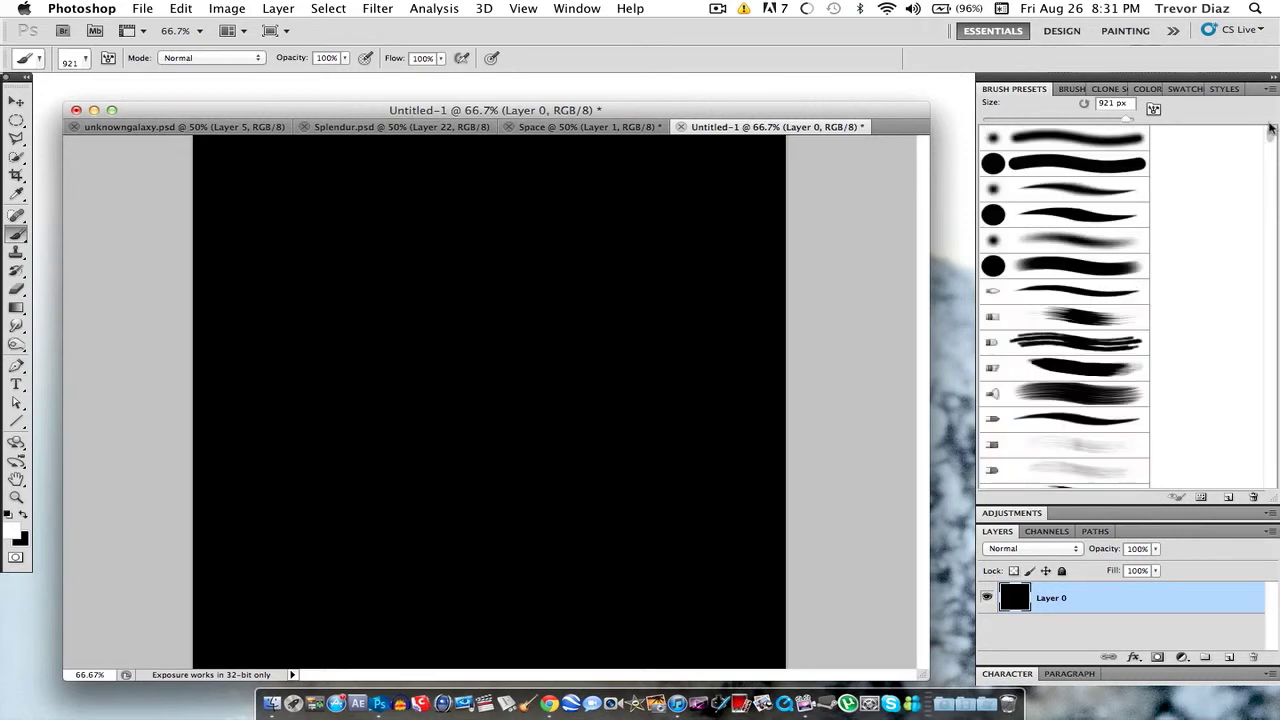
pyautogui.click(1093, 166)
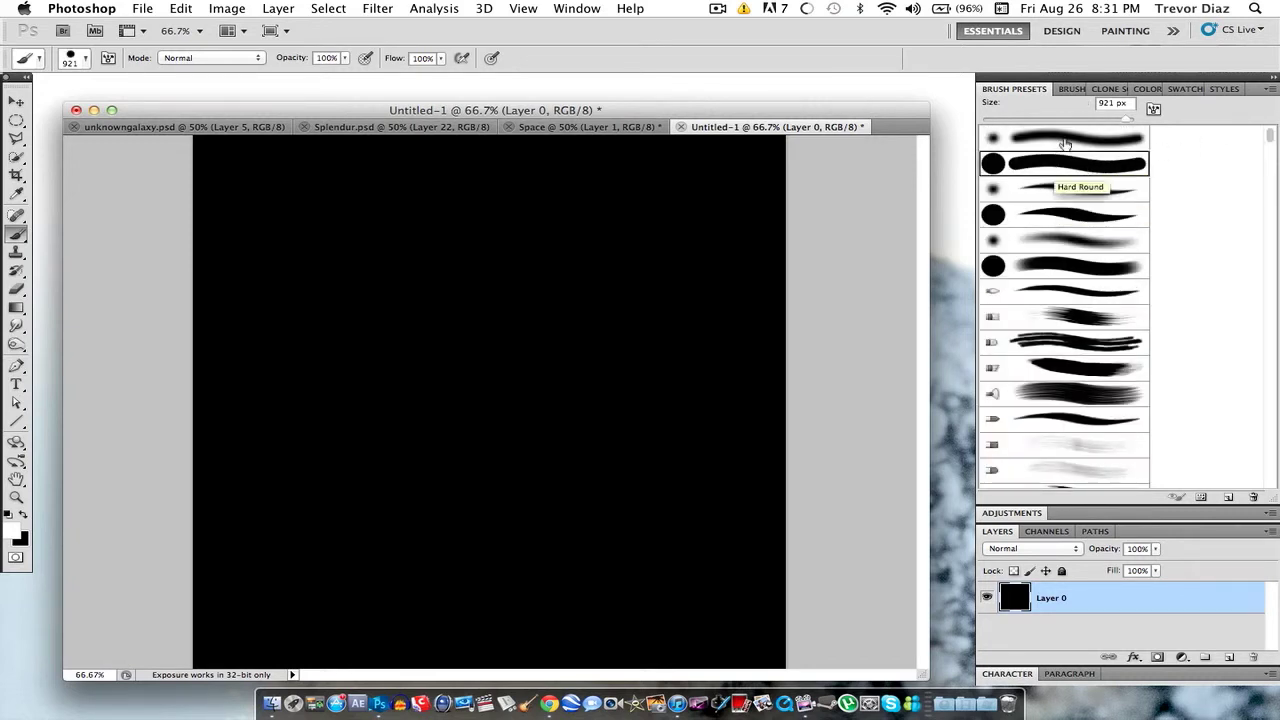
# Step: Set the Hard Round brush to 3 px and dot tiny white stars across the canvas, undoing stray ones
pyautogui.hotkey('shift', '.')
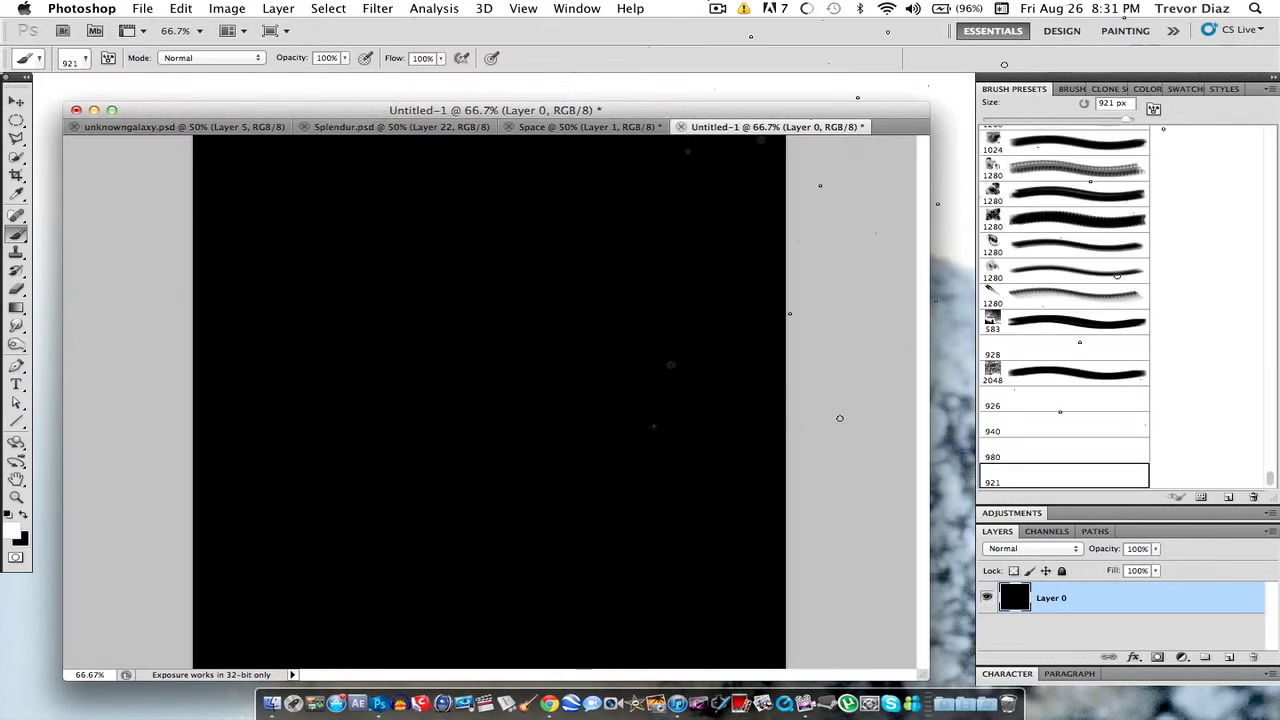
pyautogui.moveTo(1270, 476); pyautogui.dragTo(1273, 111)
pyautogui.click(1085, 163)
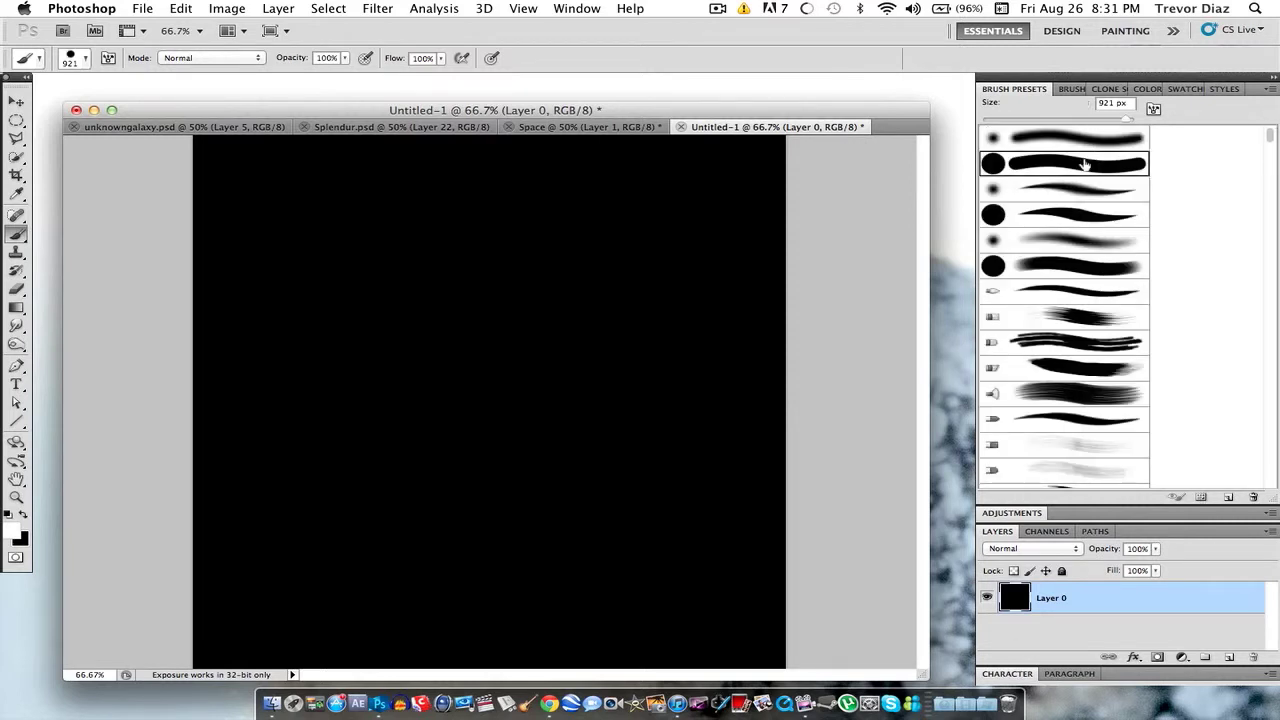
pyautogui.click(989, 119)
pyautogui.moveTo(989, 119); pyautogui.dragTo(985, 121)
pyautogui.click(279, 201)
pyautogui.click(357, 566)
pyautogui.press('super+z')
pyautogui.click(701, 644)
pyautogui.press('super+z')
pyautogui.click(314, 532)
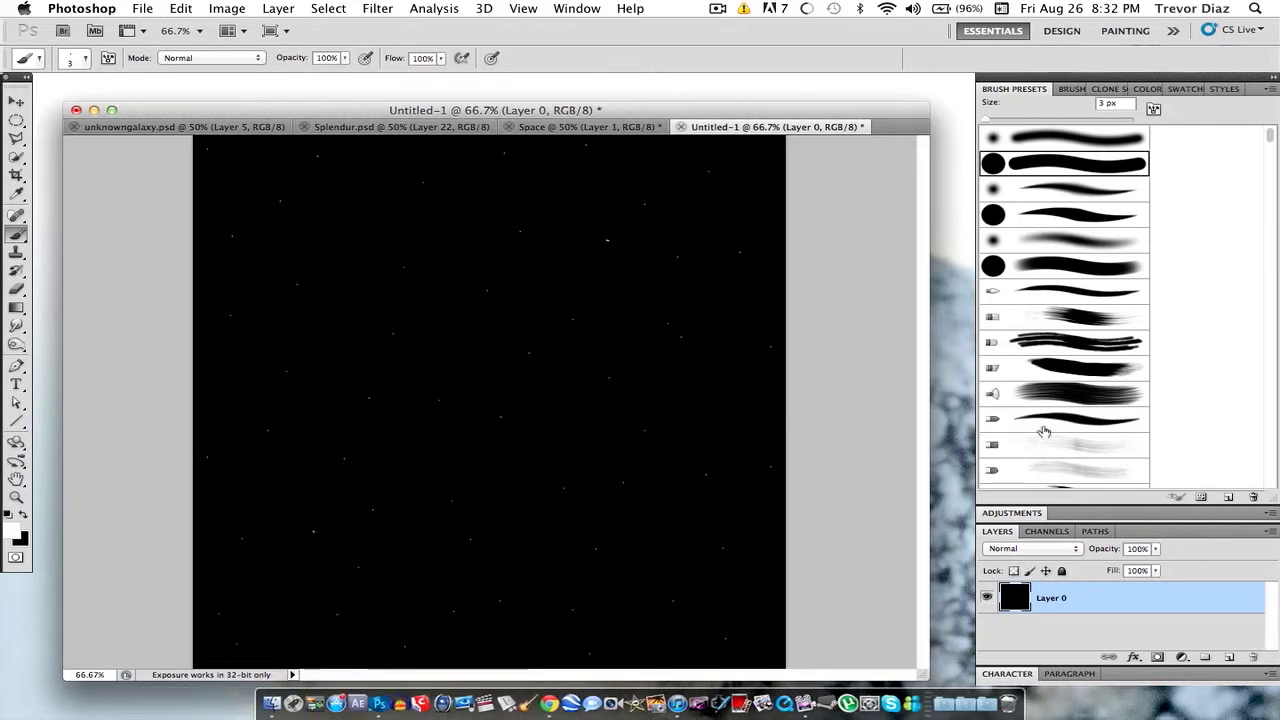
# Step: Paint larger white stars with a 5 px brush, then bigger ones at 8 px
pyautogui.click(985, 120)
pyautogui.click(334, 201)
pyautogui.click(522, 476)
pyautogui.click(304, 621)
pyautogui.click(570, 174)
pyautogui.moveTo(1003, 122); pyautogui.dragTo(991, 121)
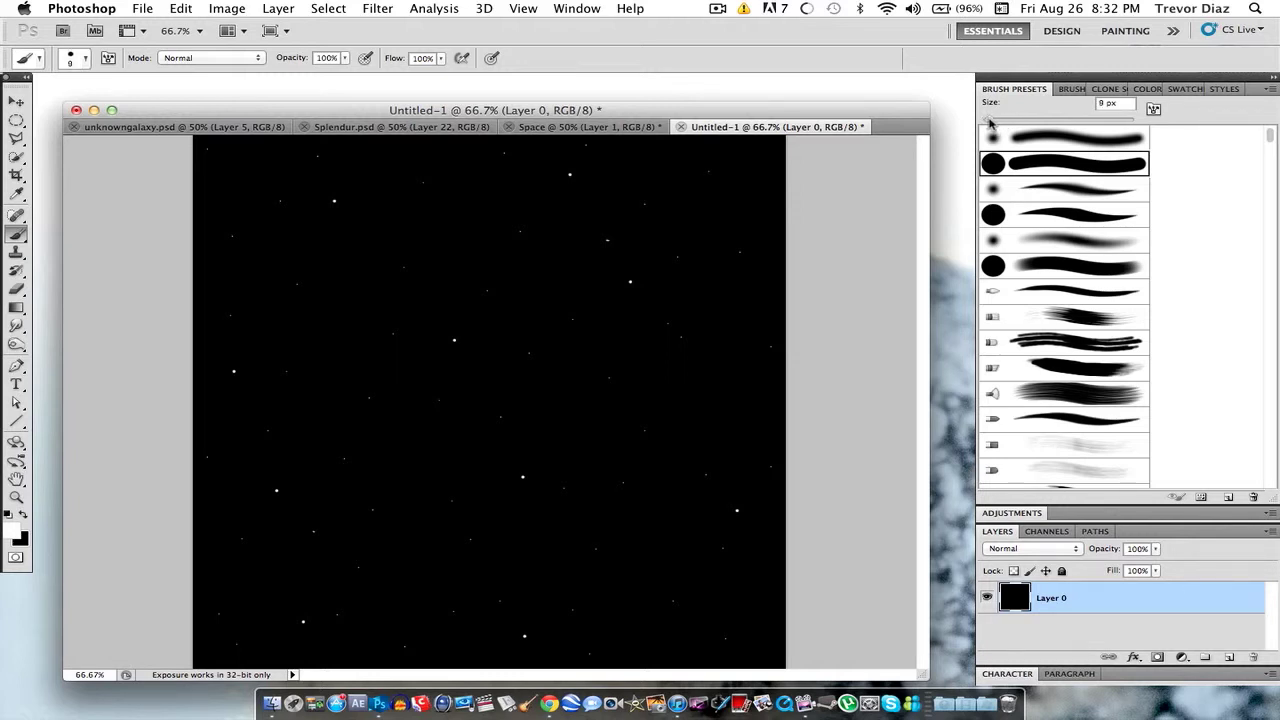
pyautogui.click(717, 406)
pyautogui.click(526, 569)
pyautogui.click(526, 189)
pyautogui.click(766, 162)
# Step: Invert the canvas so the stars become black dots on white
pyautogui.click(227, 8)
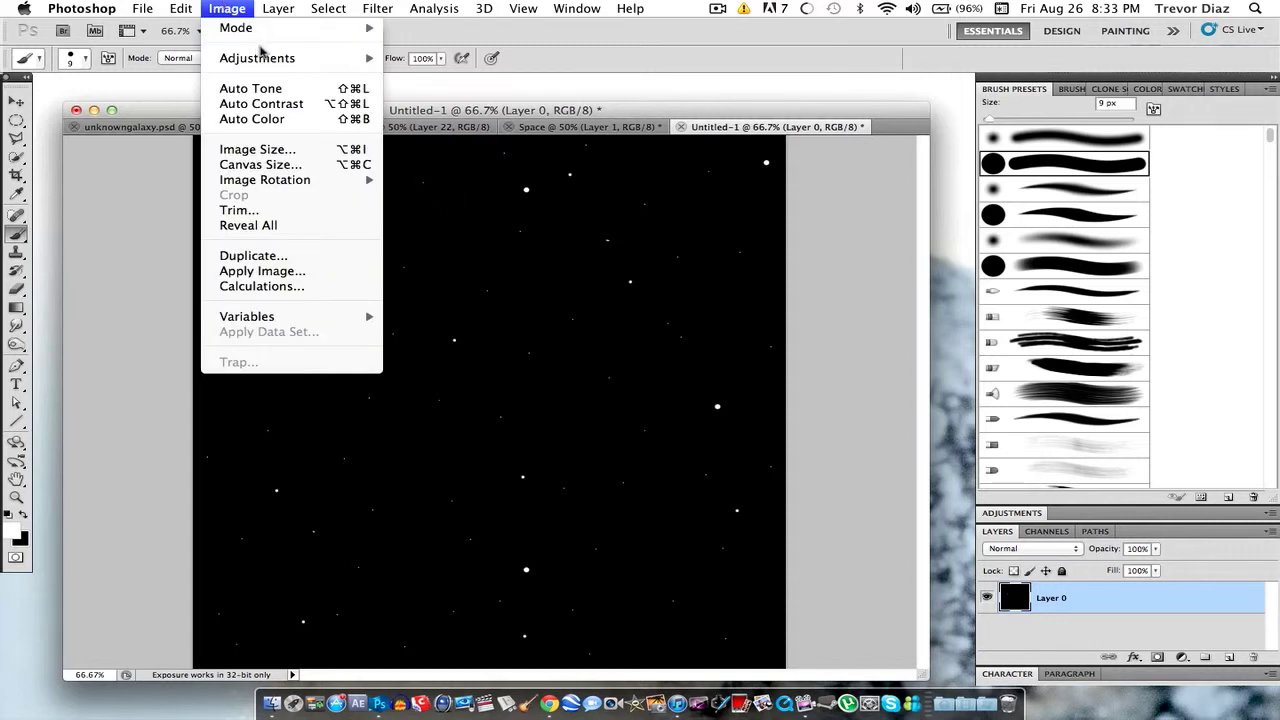
pyautogui.moveTo(277, 60)
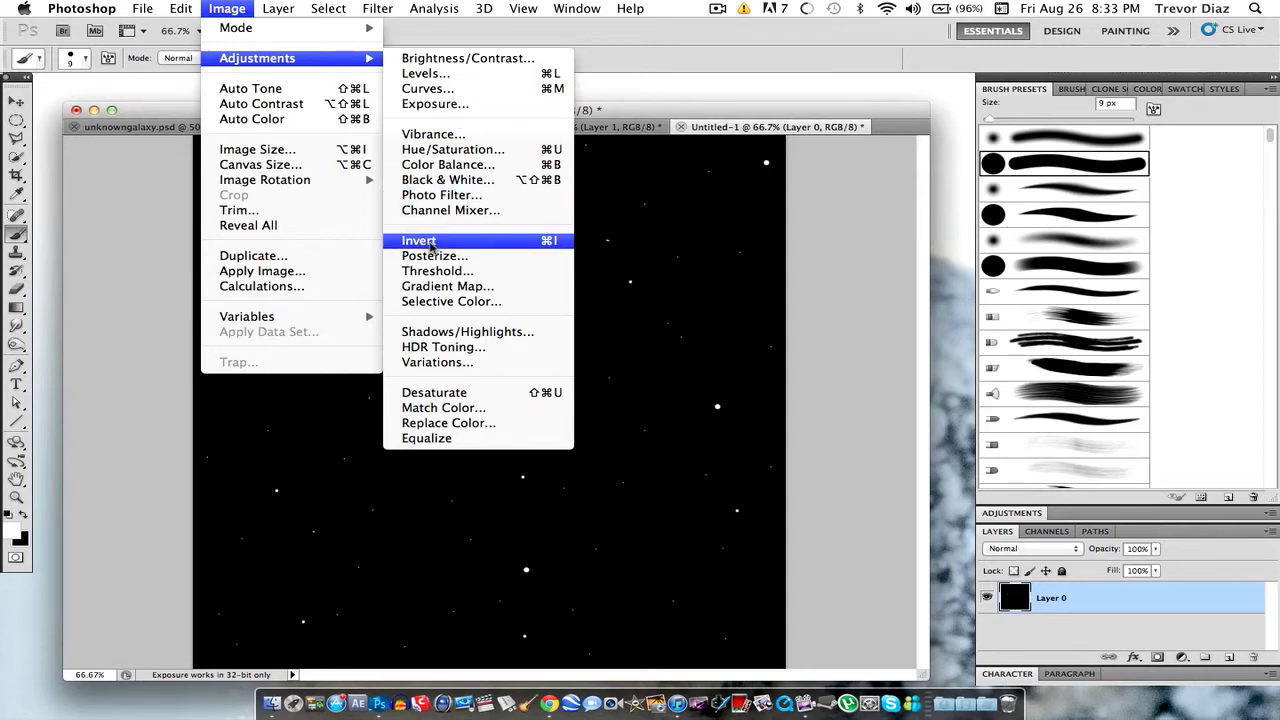
pyautogui.click(430, 244)
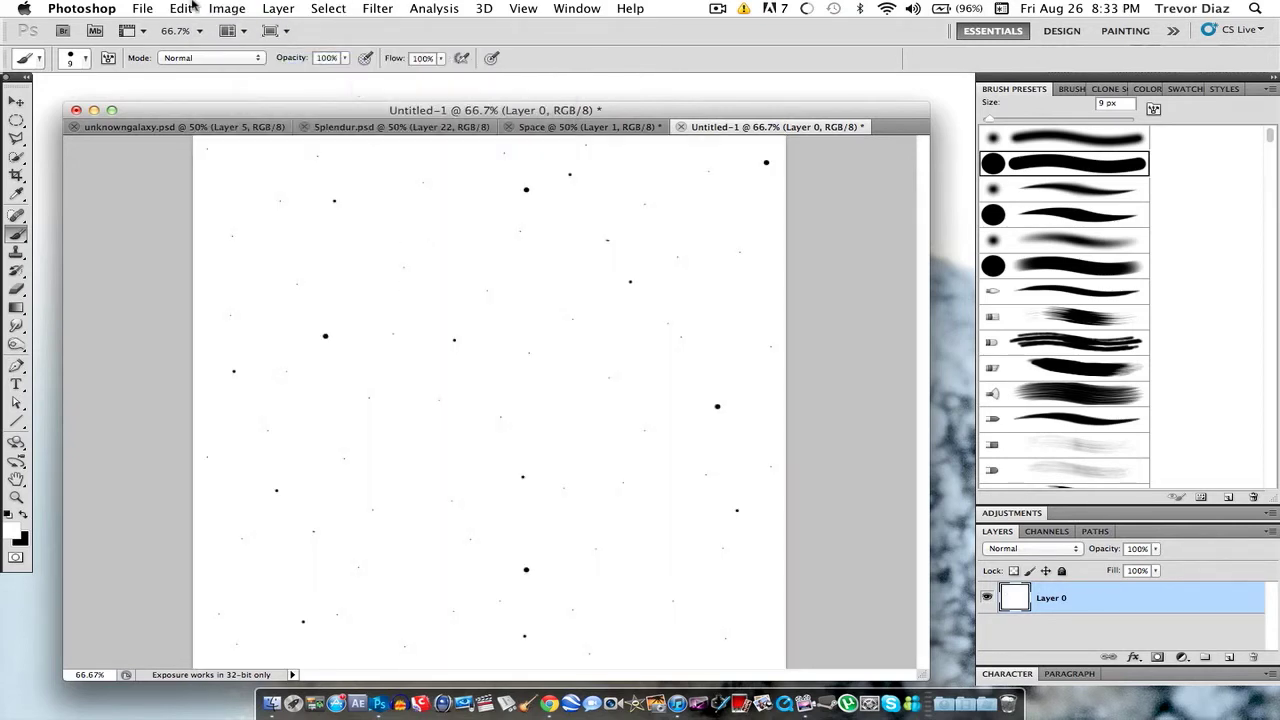
# Step: Define the star field as a brush preset named 'starfield'
pyautogui.click(227, 8)
pyautogui.moveTo(181, 8)
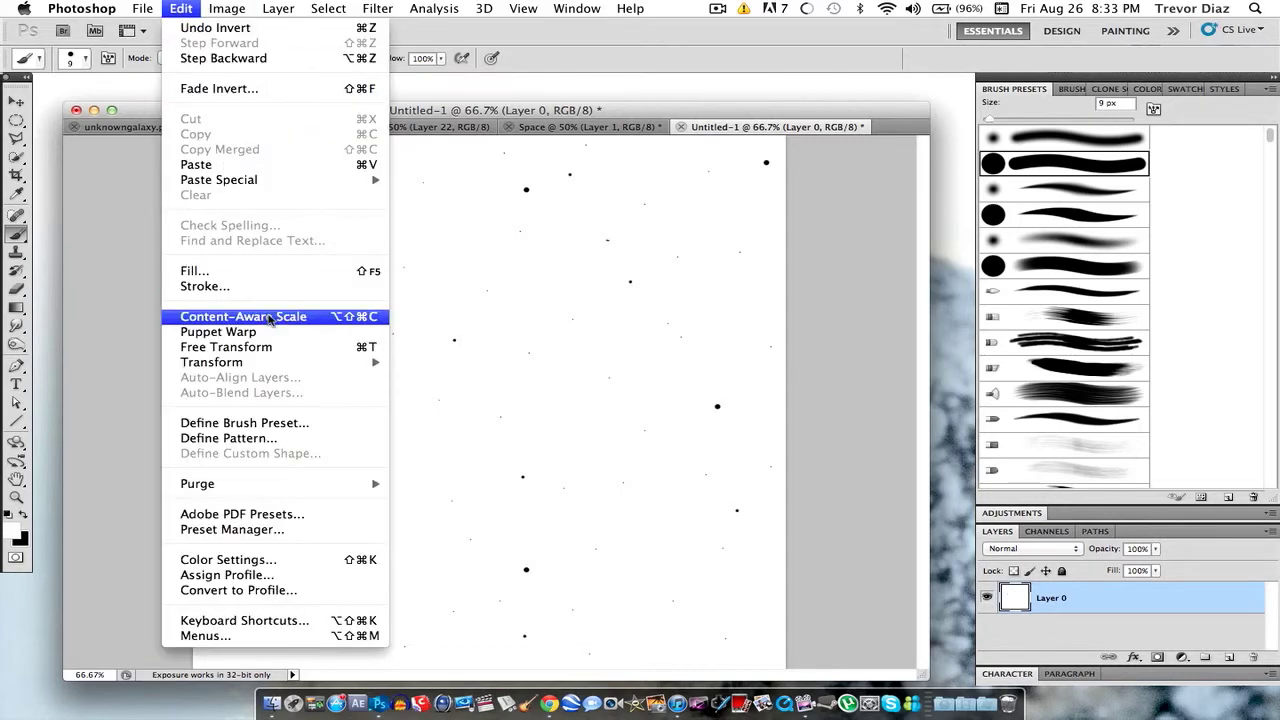
pyautogui.click(296, 425)
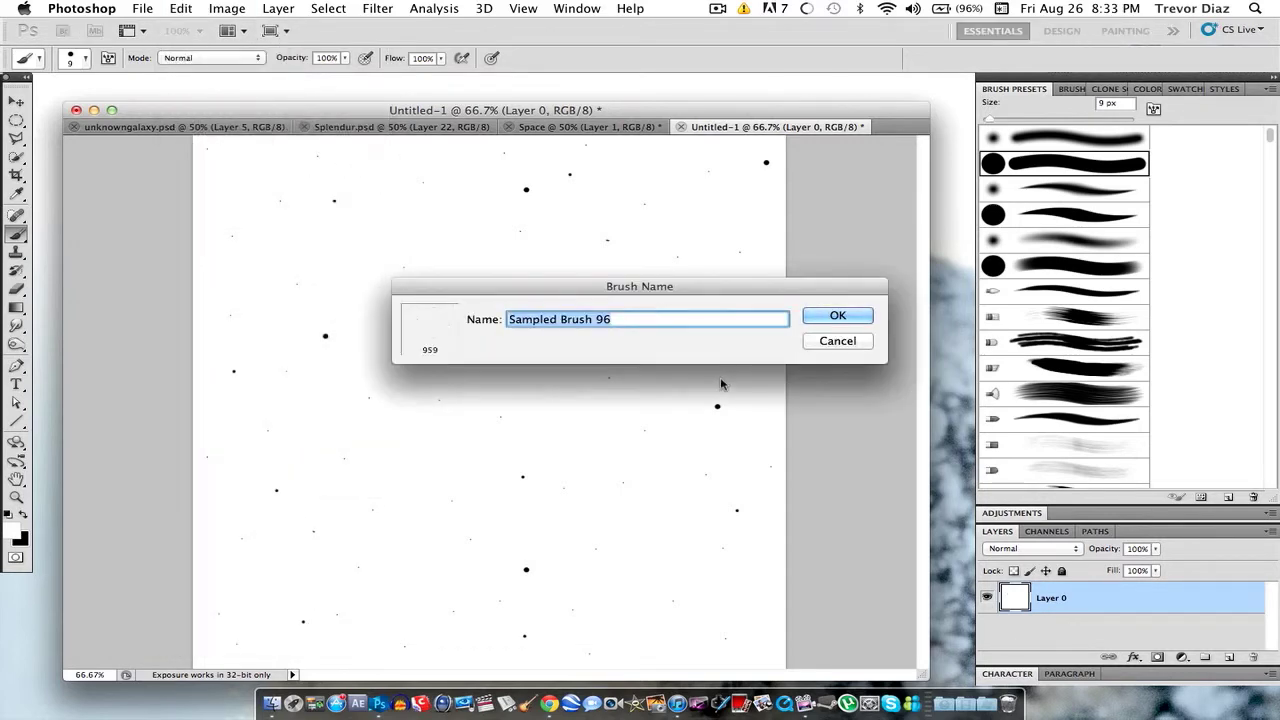
pyautogui.write('starfield')
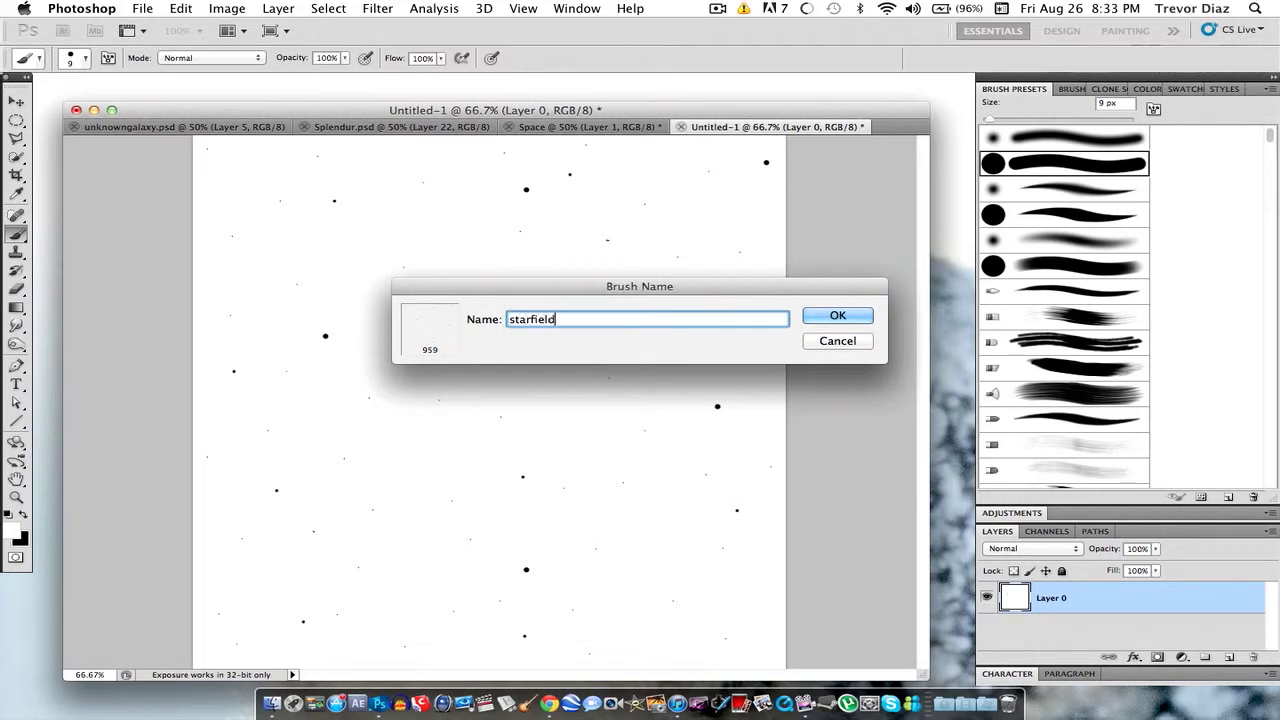
pyautogui.press('Return')
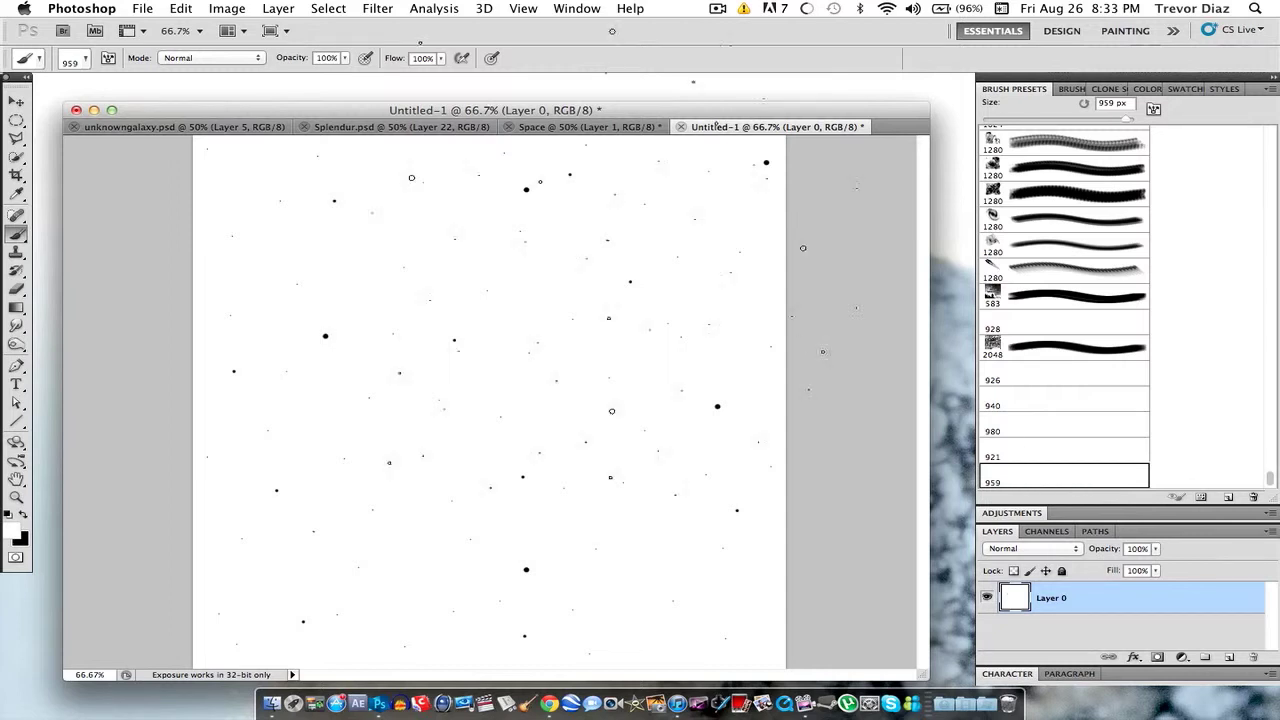
# Step: Shrink the Planet layers in the Space document and centre the planet on the canvas
pyautogui.click(560, 127)
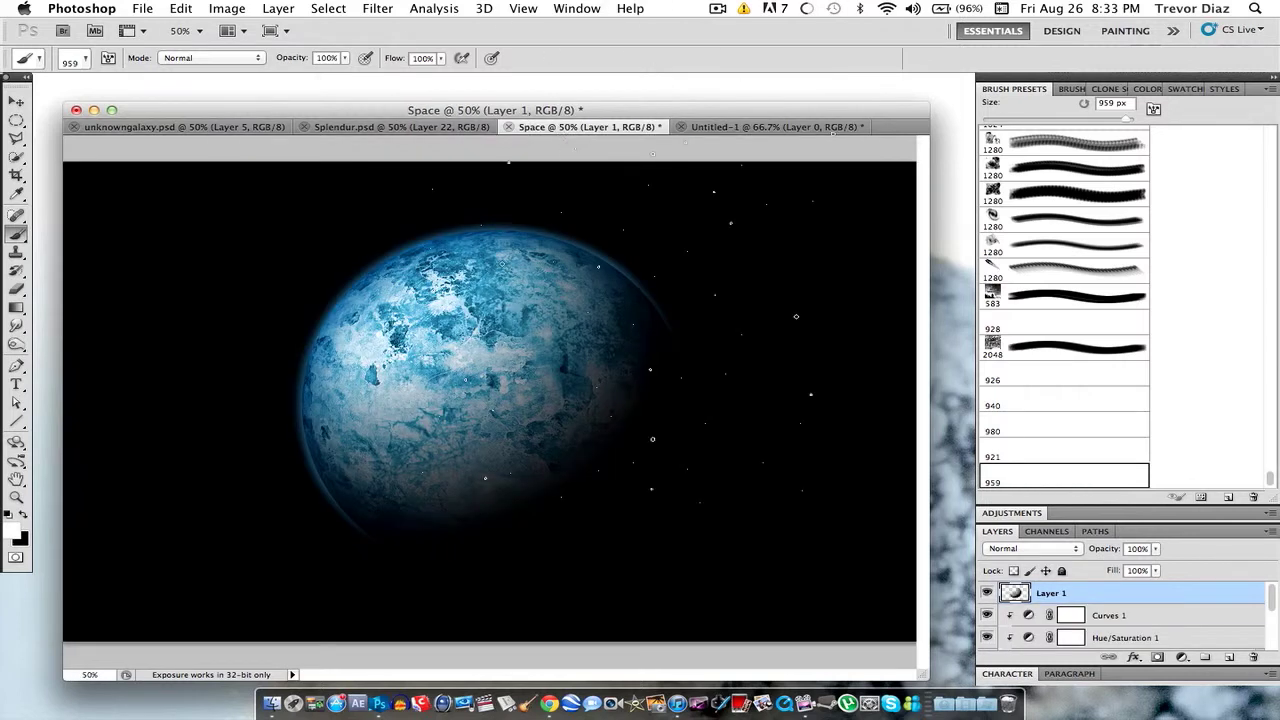
pyautogui.click(15, 101)
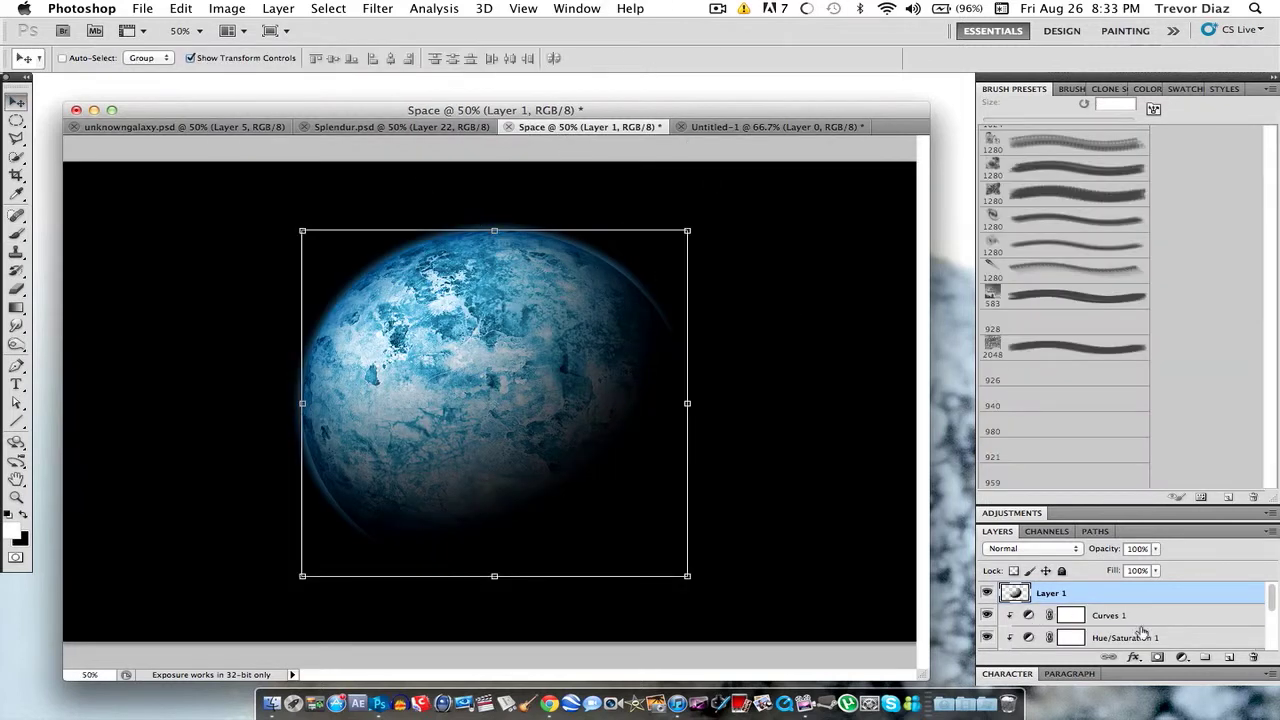
pyautogui.scroll(-3, 1141, 630)
pyautogui.keyDown('shift'); pyautogui.click(1146, 614); pyautogui.keyUp('shift')
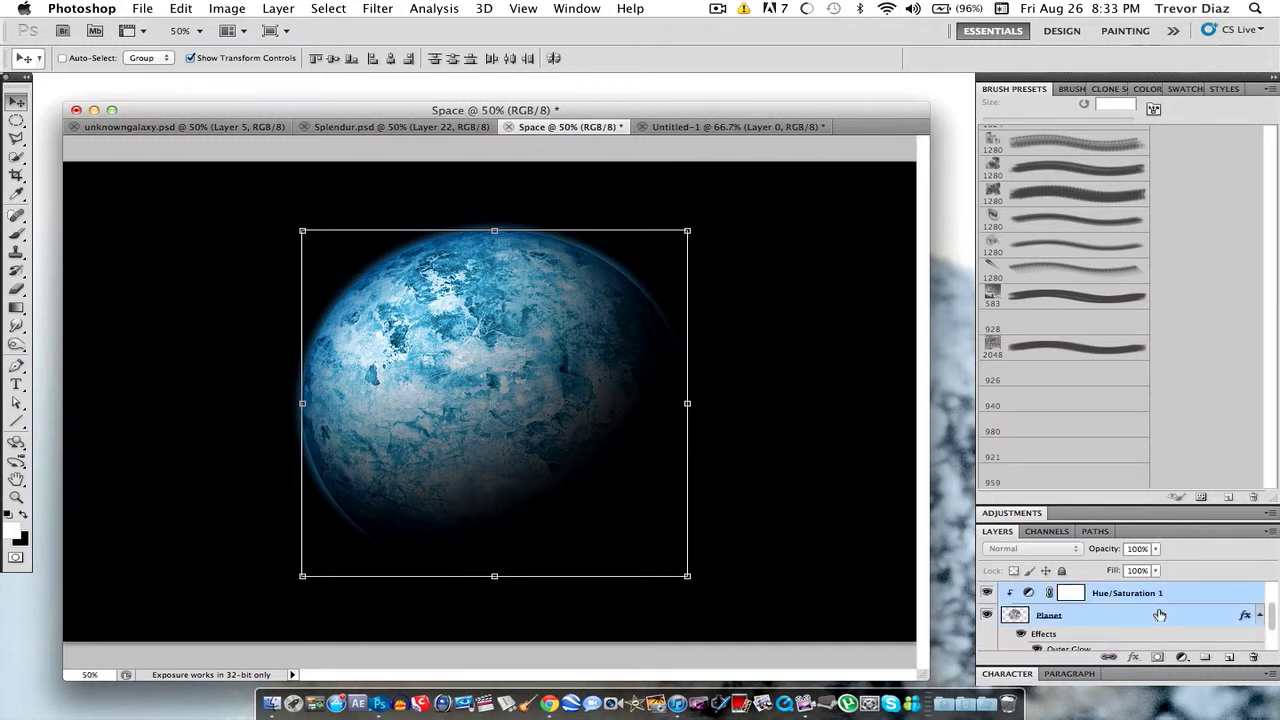
pyautogui.moveTo(300, 226); pyautogui.dragTo(338, 236)
pyautogui.press('Return')
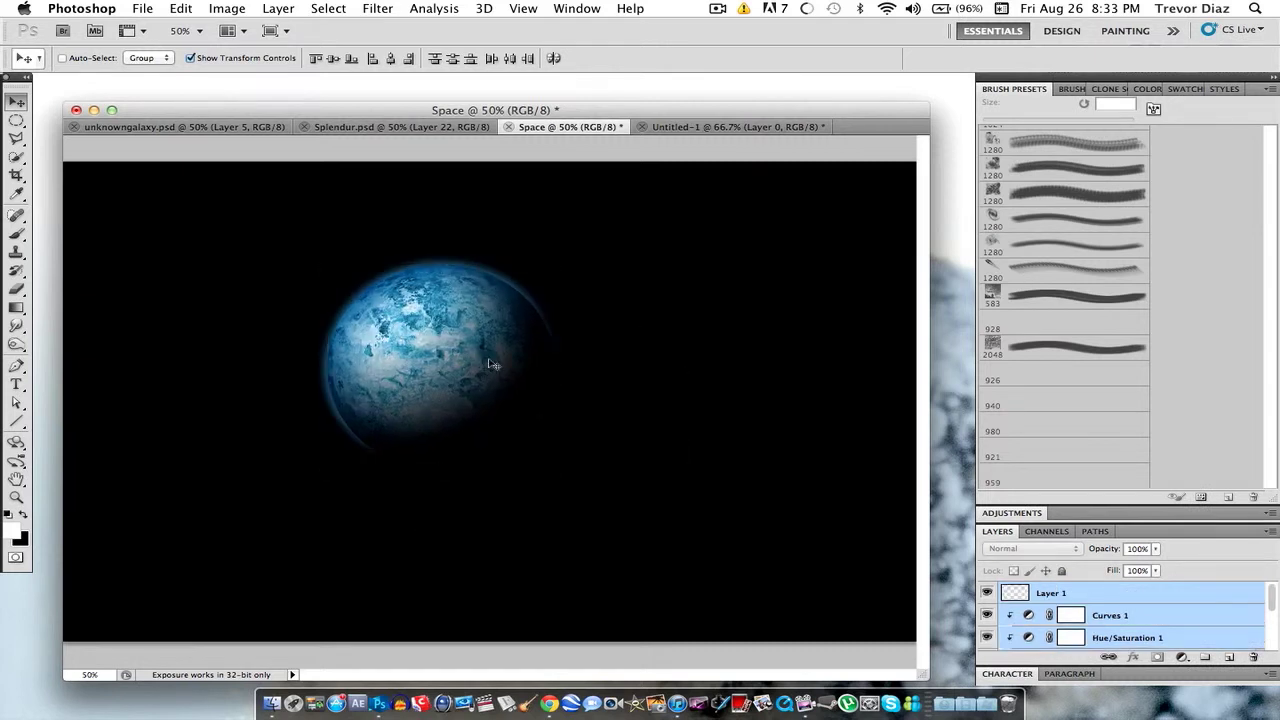
pyautogui.moveTo(480, 364); pyautogui.dragTo(591, 407)
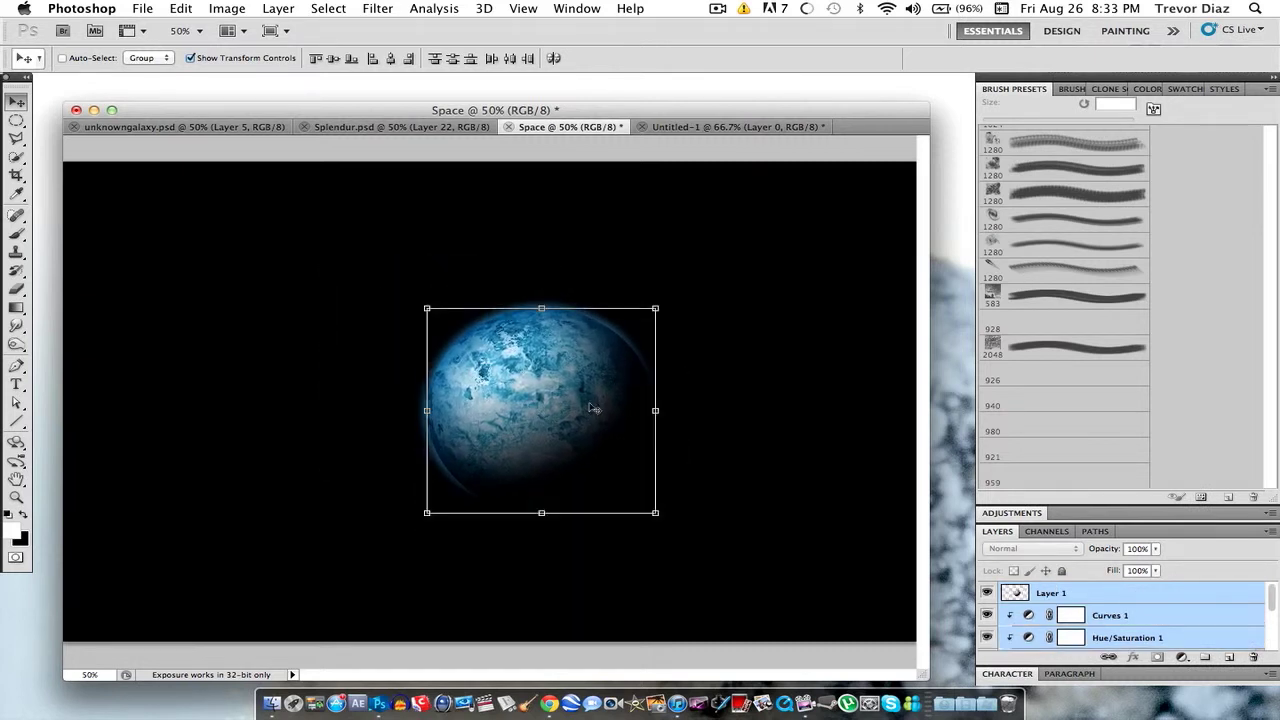
# Step: Add an empty Layer 2 directly above the black background Layer 0
pyautogui.scroll(-3, 1180, 594)
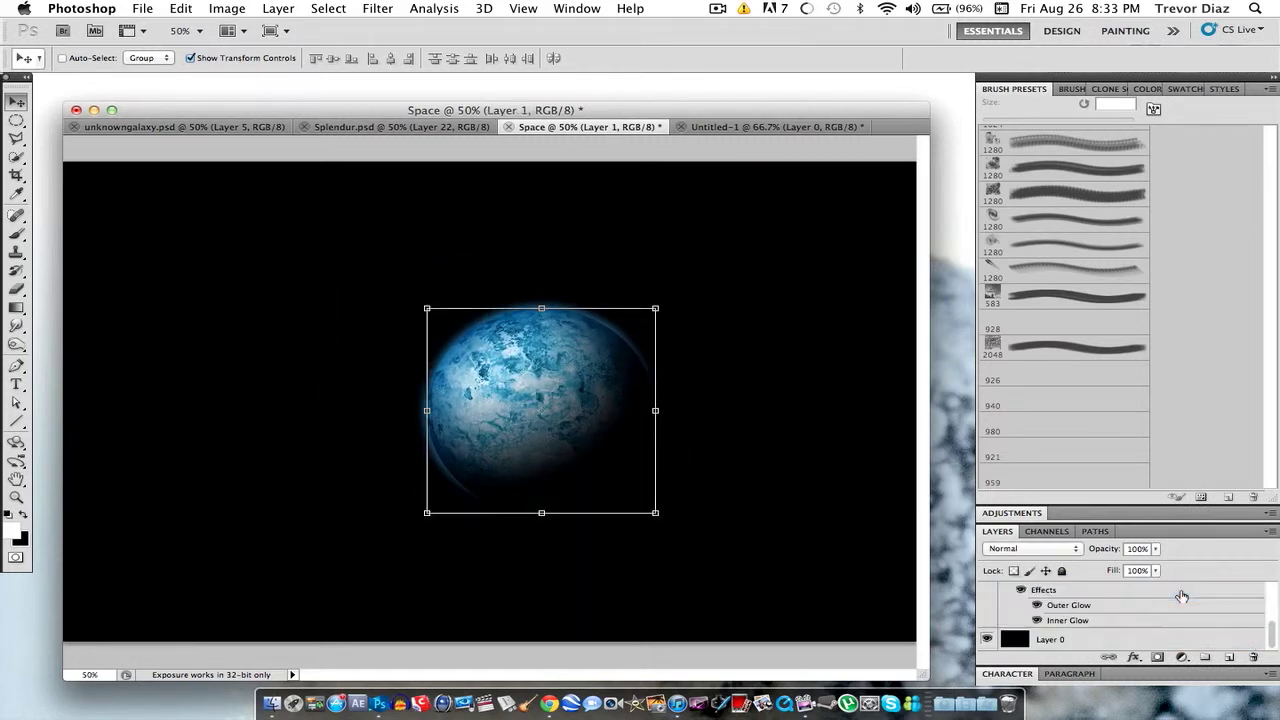
pyautogui.click(1182, 641)
pyautogui.click(1226, 657)
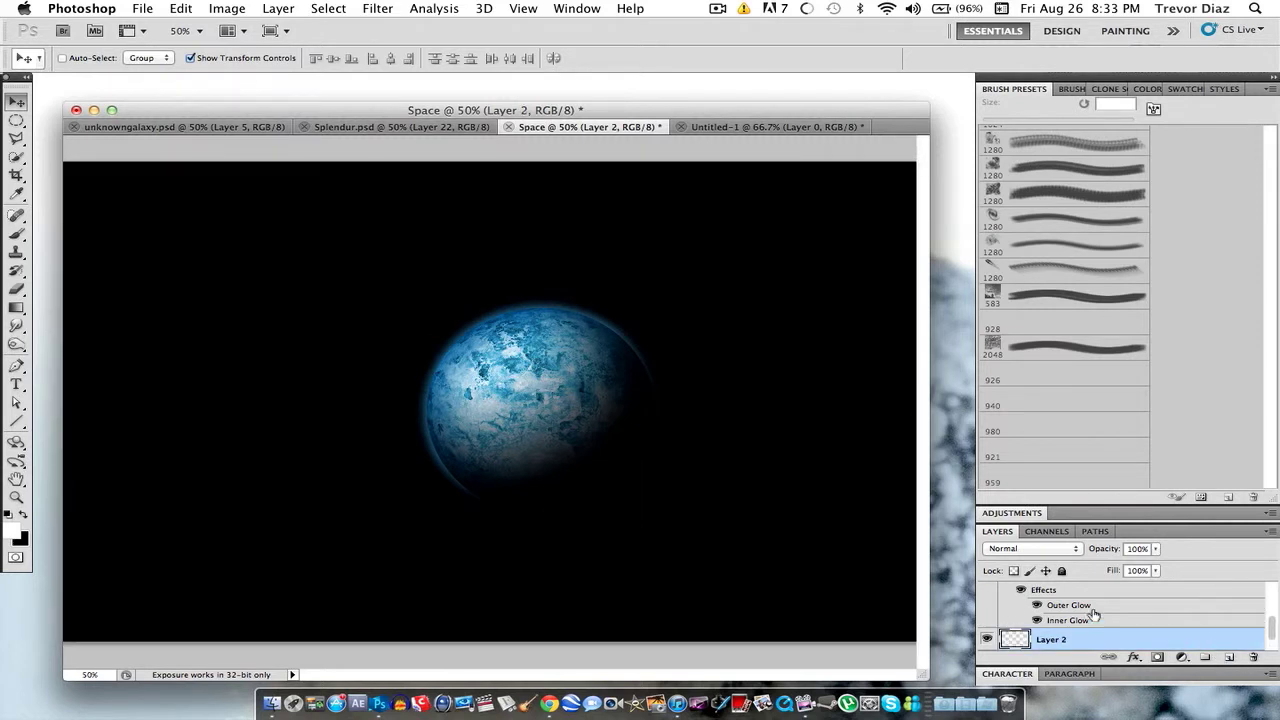
pyautogui.scroll(3, 1096, 615)
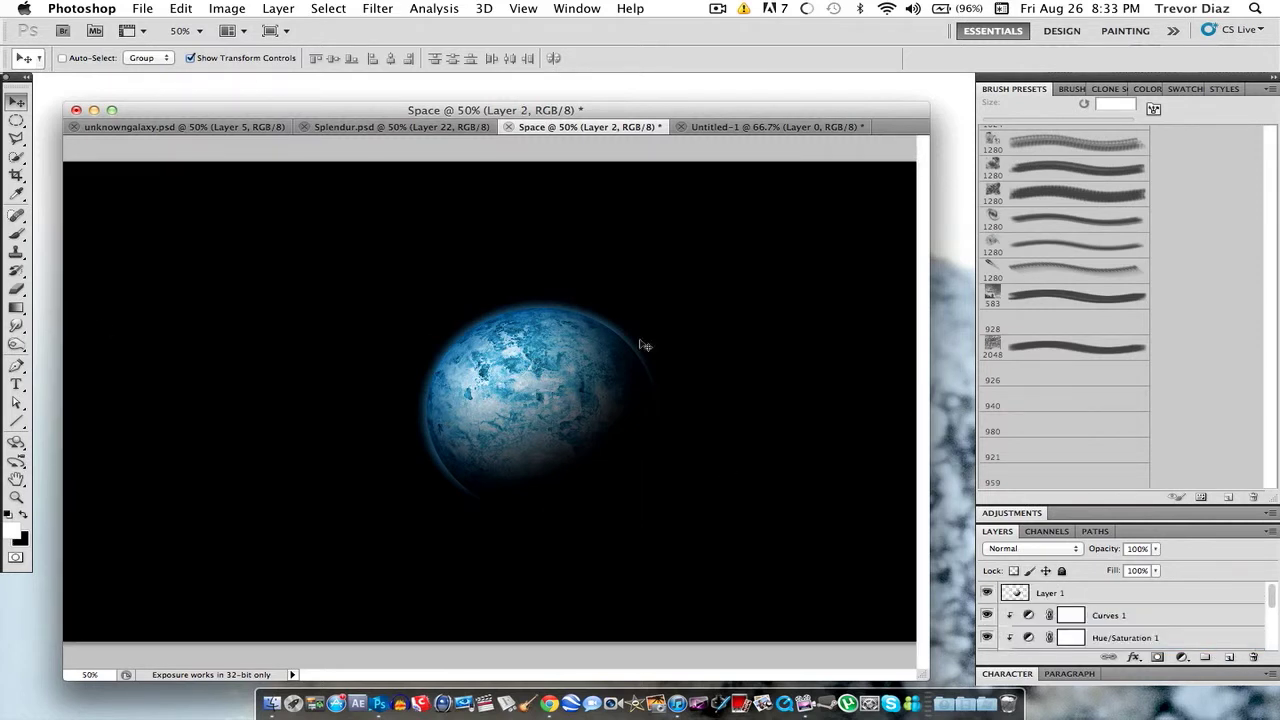
# Step: Turn on Shape Dynamics for the star-field brush with 42% angle jitter
pyautogui.click(16, 232)
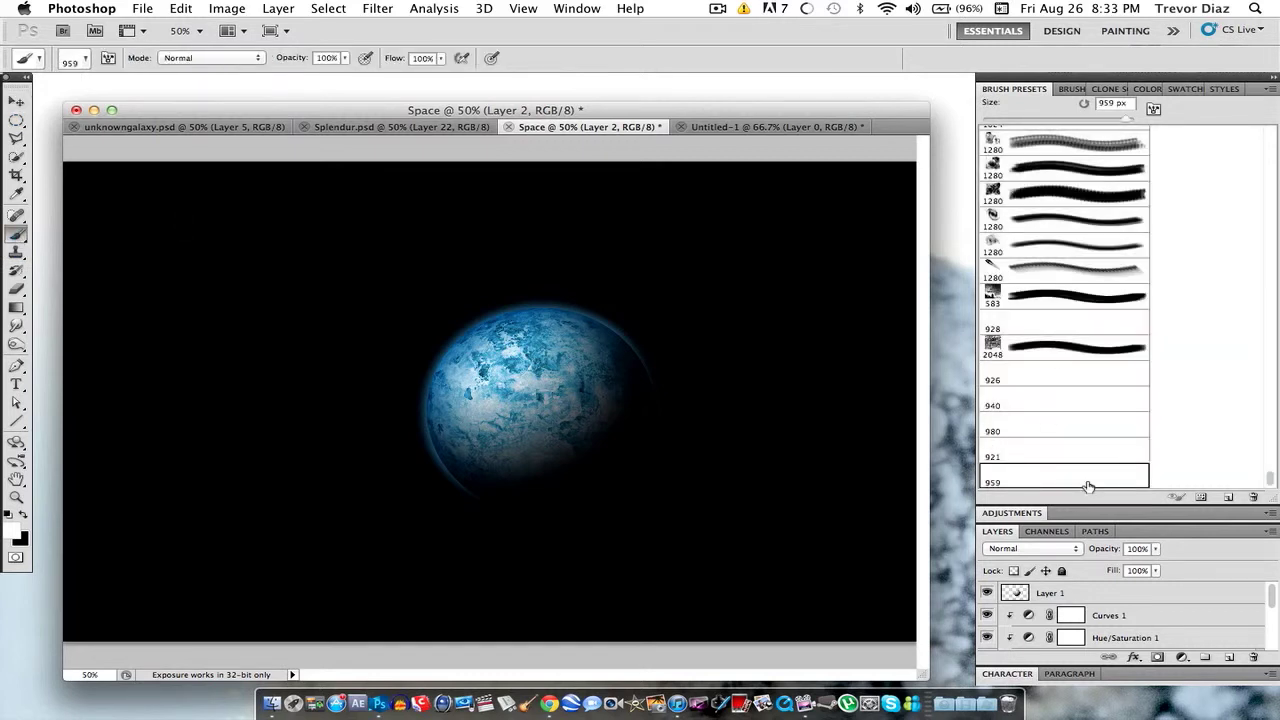
pyautogui.click(1066, 89)
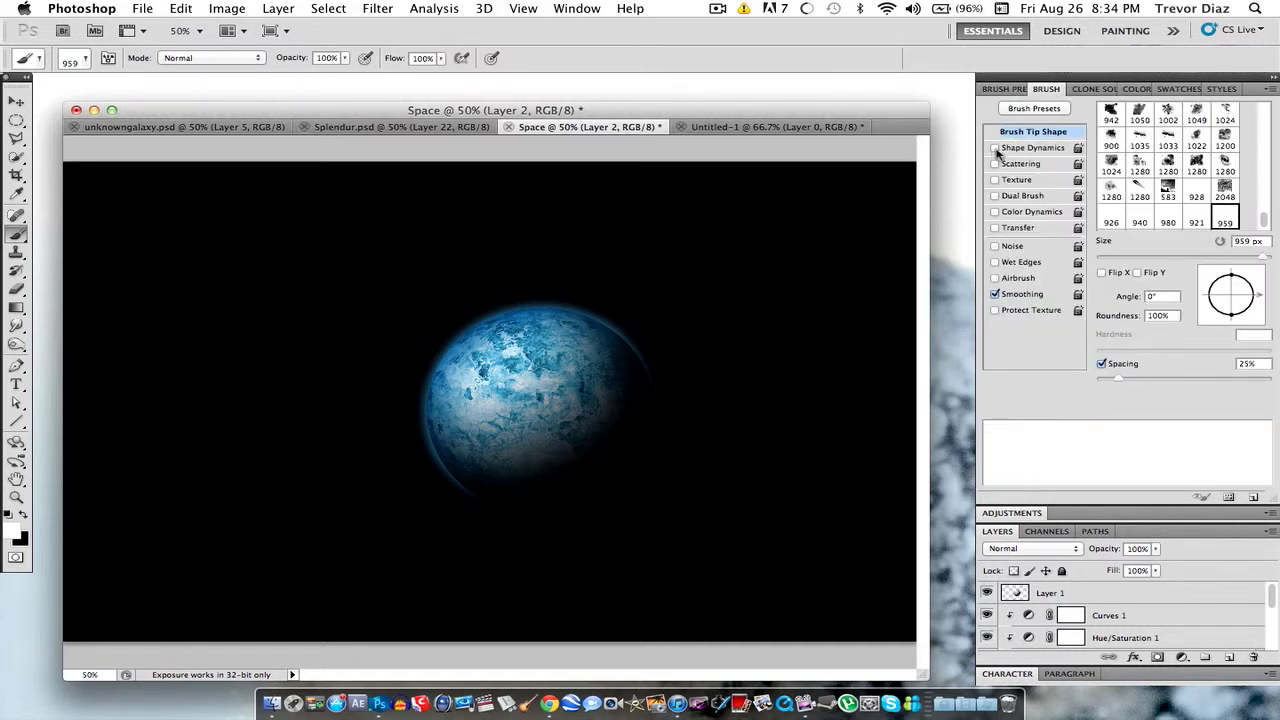
pyautogui.click(1035, 150)
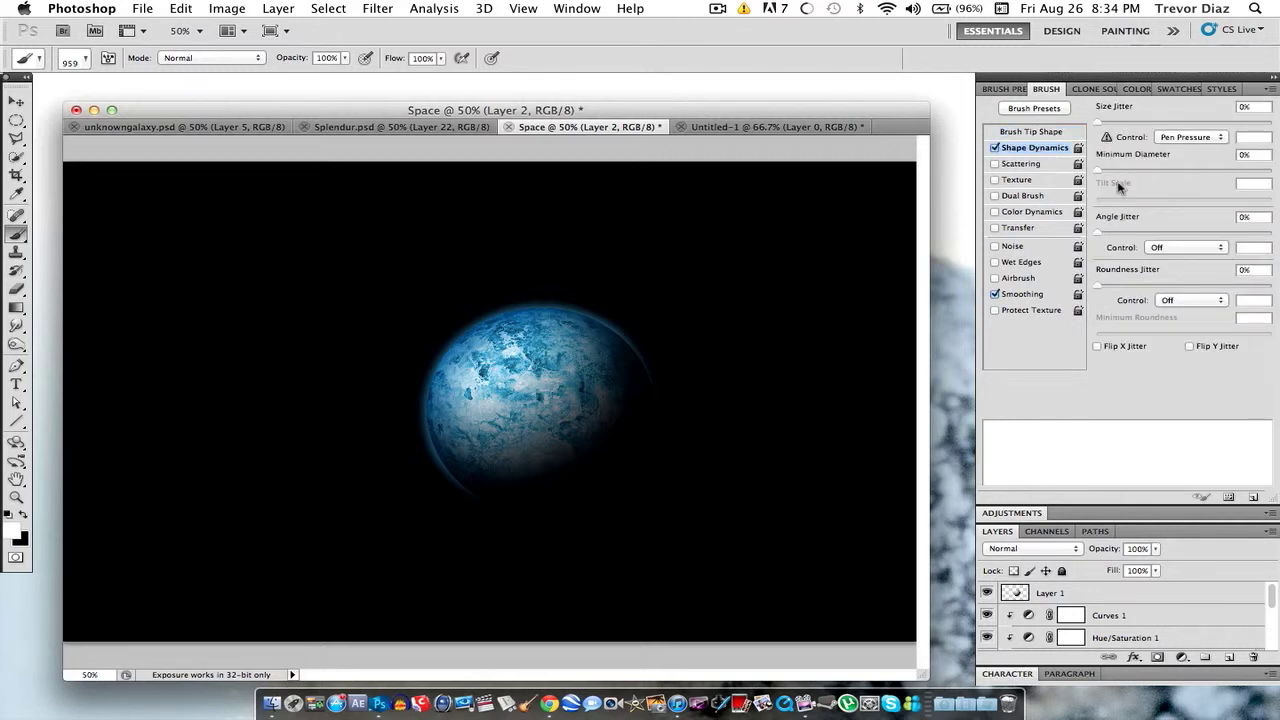
pyautogui.moveTo(1122, 231); pyautogui.dragTo(1208, 231)
# Step: Resize the brush tip from 959 px down to 353 px
pyautogui.click(1034, 133)
pyautogui.moveTo(1206, 256); pyautogui.dragTo(1199, 258)
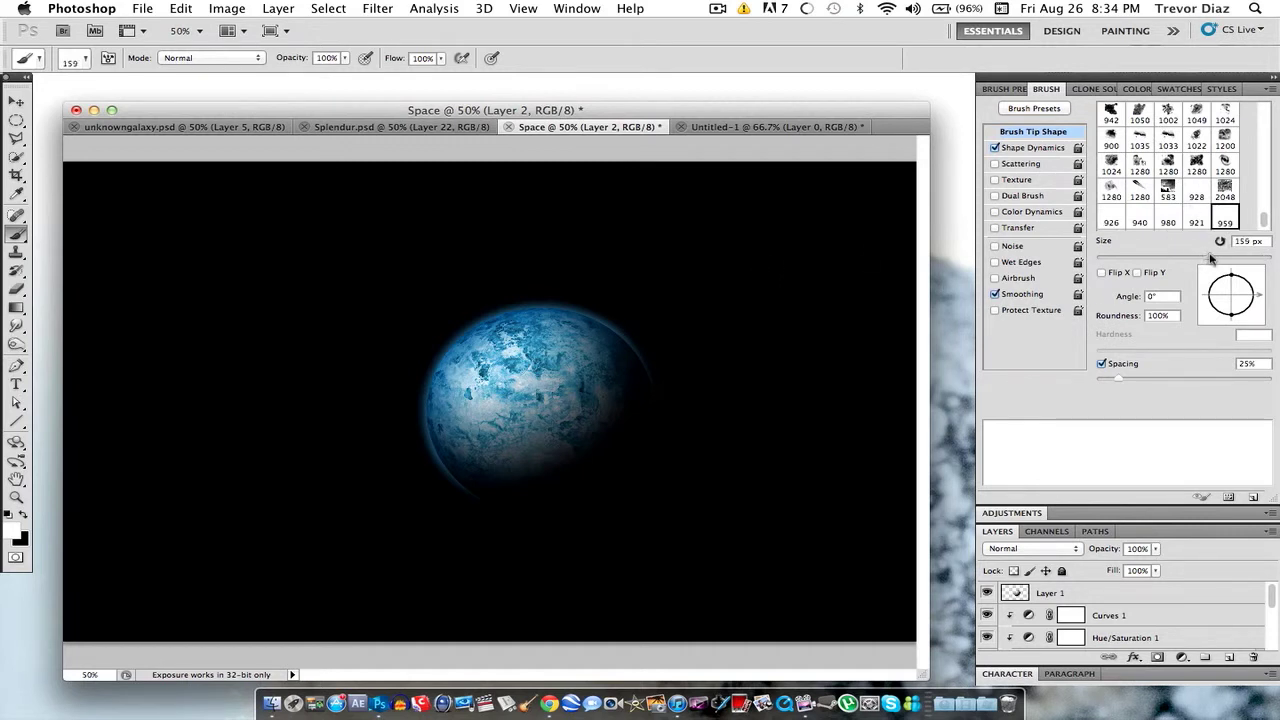
pyautogui.moveTo(1212, 256); pyautogui.dragTo(1236, 258)
pyautogui.moveTo(1234, 257); pyautogui.dragTo(1243, 257)
pyautogui.scroll(-3, 1201, 173)
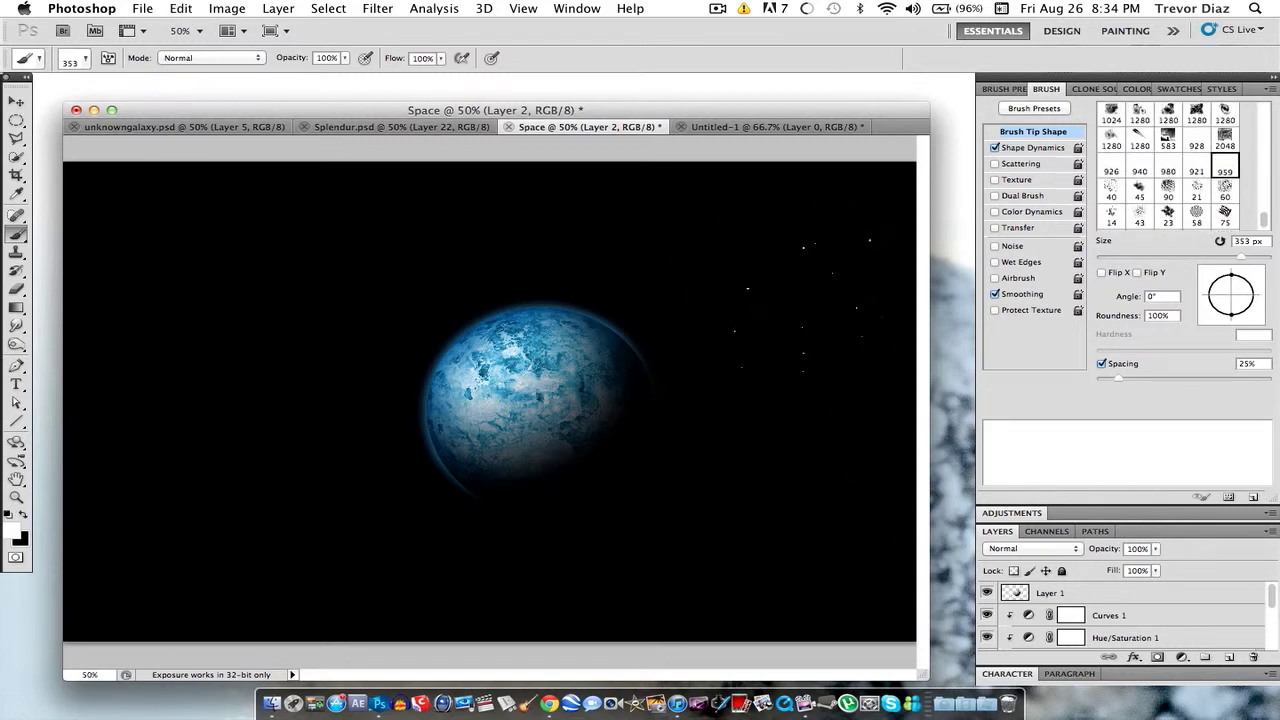
# Step: Enlarge the star-field brush to about 414 px and stamp stars above, around and left of the planet
pyautogui.hotkey('ctrl', 'z')
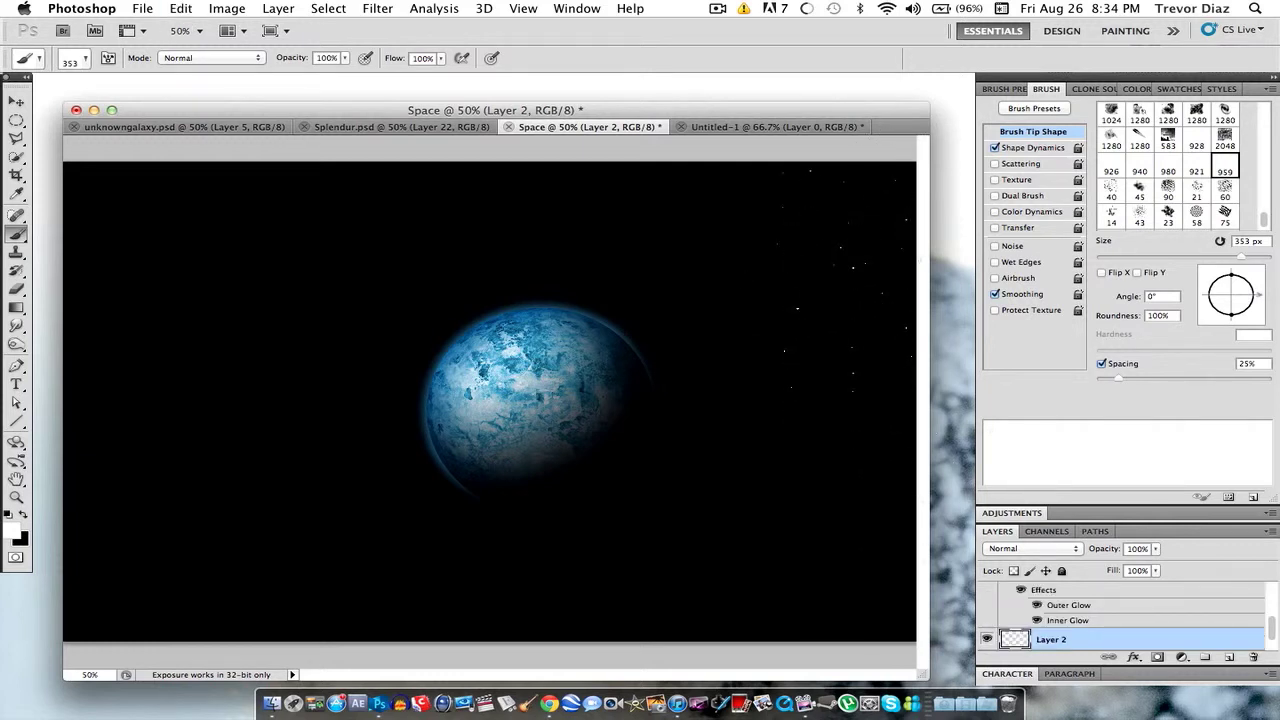
pyautogui.moveTo(1229, 258); pyautogui.dragTo(1245, 260)
pyautogui.click(540, 232)
pyautogui.click(598, 392)
pyautogui.click(245, 435)
pyautogui.click(16, 101)
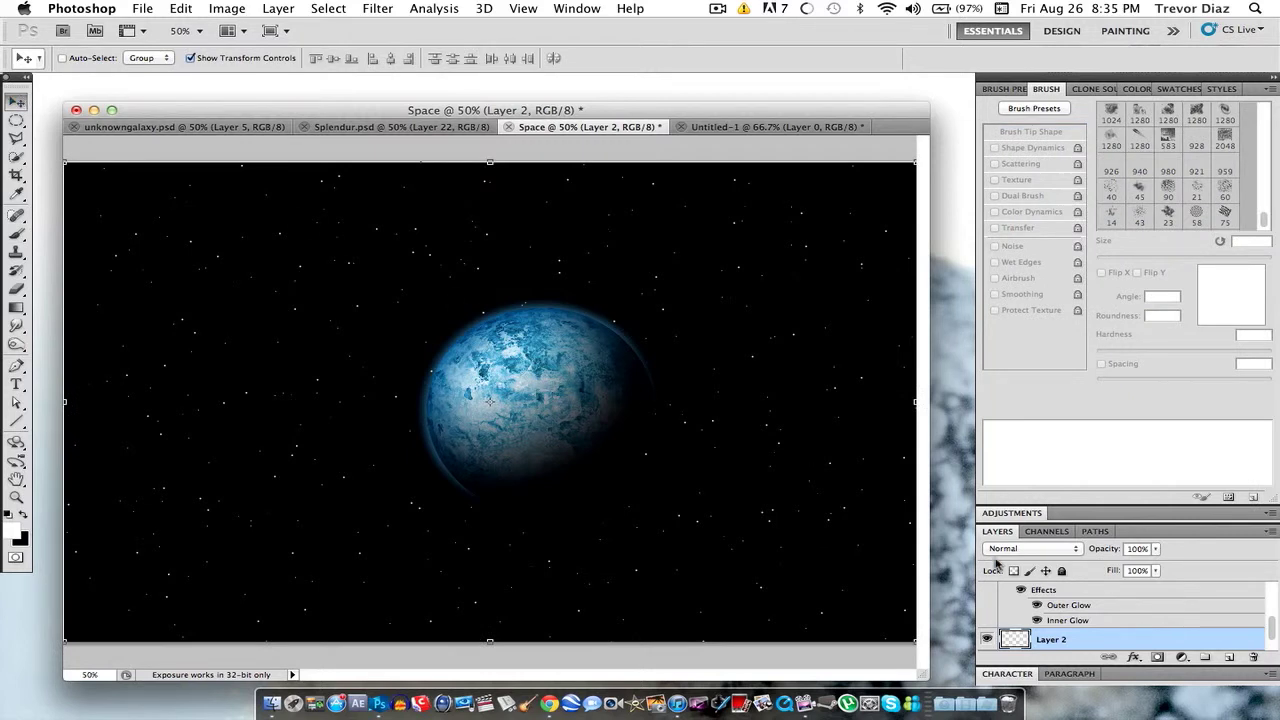
# Step: Show the star layer again, then scale Planet and Hue/Saturation 1 to about 79% and nudge it up-left
pyautogui.scroll(2, 1076, 618)
pyautogui.click(1093, 596)
pyautogui.scroll(-3, 1098, 601)
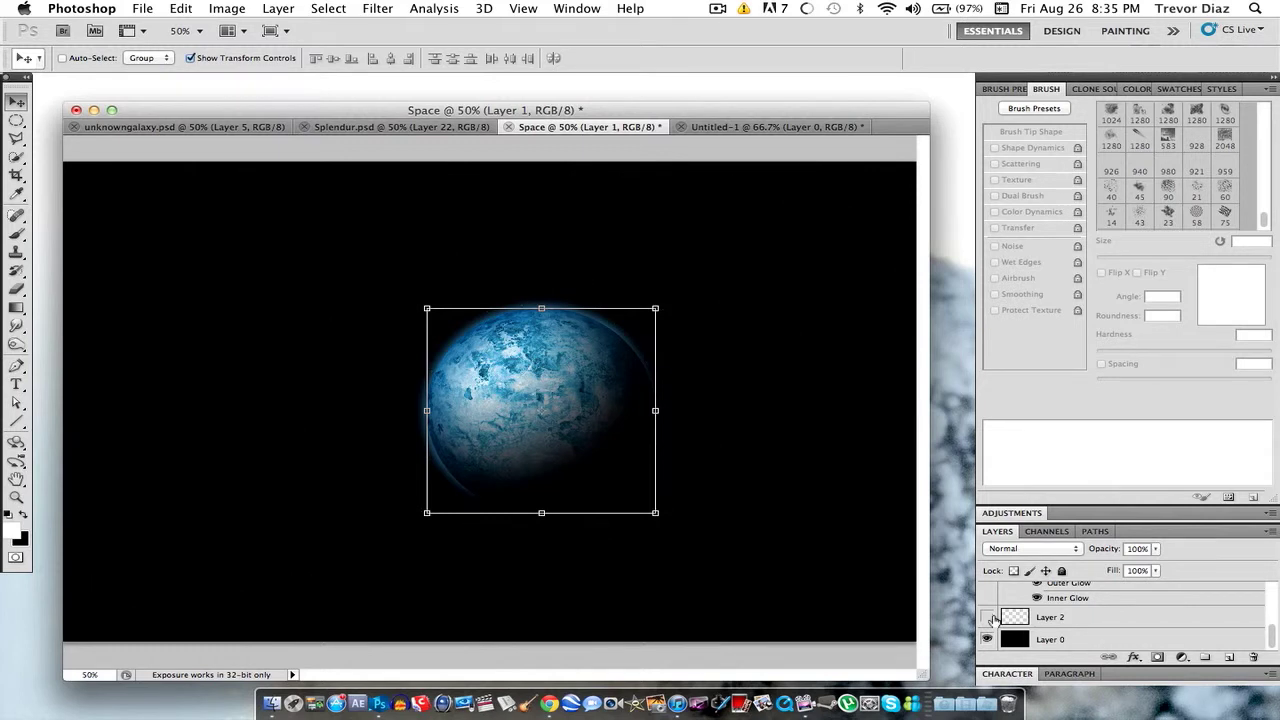
pyautogui.click(990, 618)
pyautogui.scroll(3, 1065, 620)
pyautogui.keyDown('shift'); pyautogui.click(1097, 618); pyautogui.keyUp('shift')
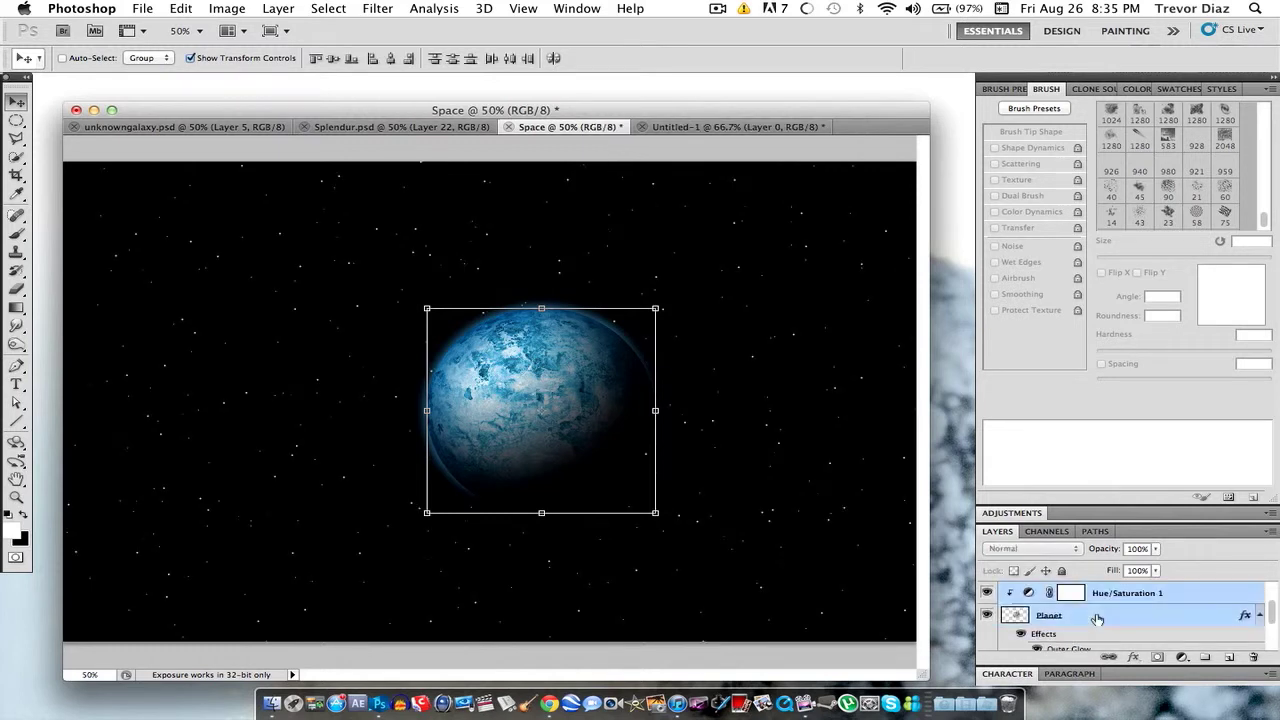
pyautogui.moveTo(427, 309); pyautogui.dragTo(477, 349)
pyautogui.press('Return')
pyautogui.moveTo(603, 393); pyautogui.dragTo(535, 377)
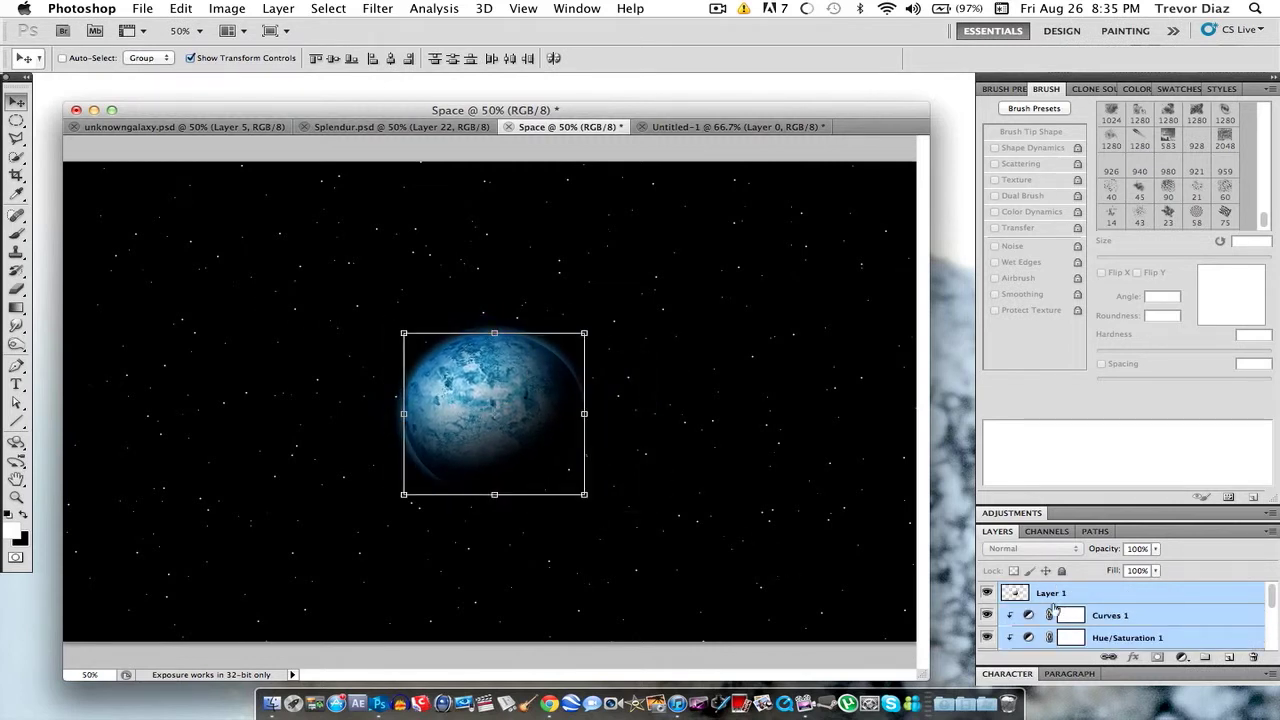
# Step: Compare the result with the unknowngalaxy.psd reference, then reselect the planet layer Layer 1
pyautogui.scroll(-5, 1153, 617)
pyautogui.click(1125, 628)
pyautogui.scroll(5, 1122, 626)
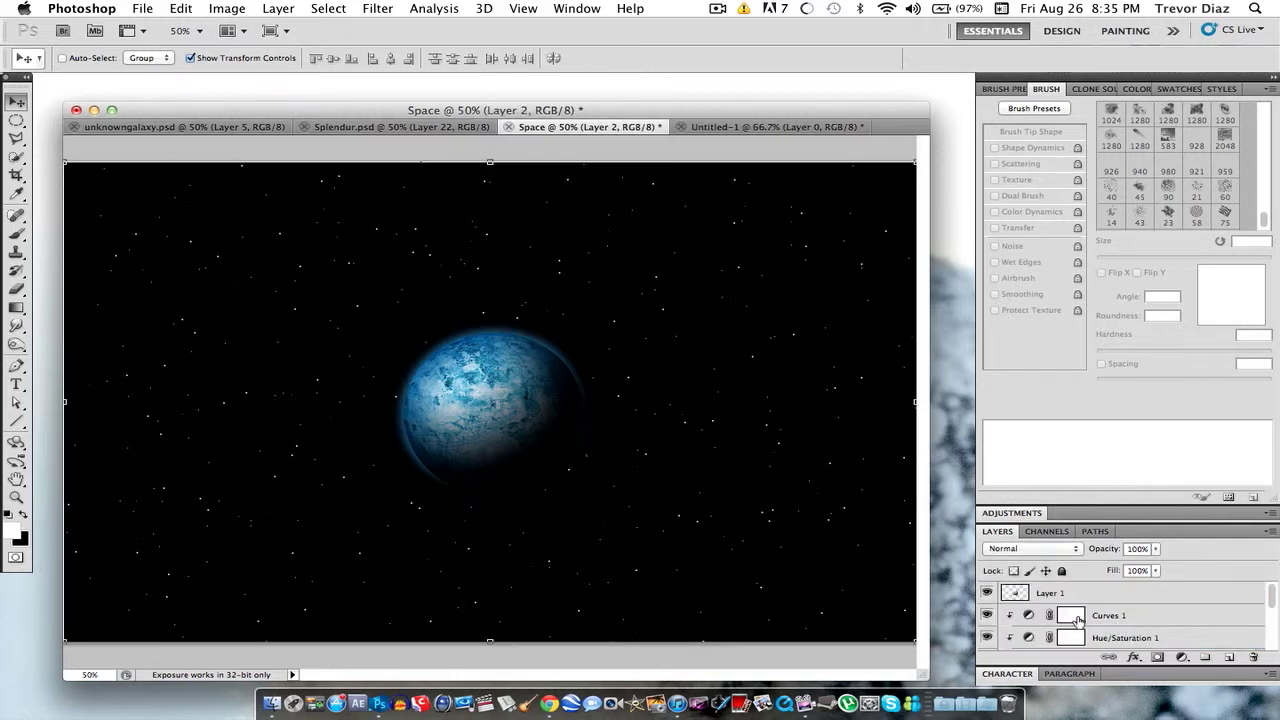
pyautogui.click(175, 123)
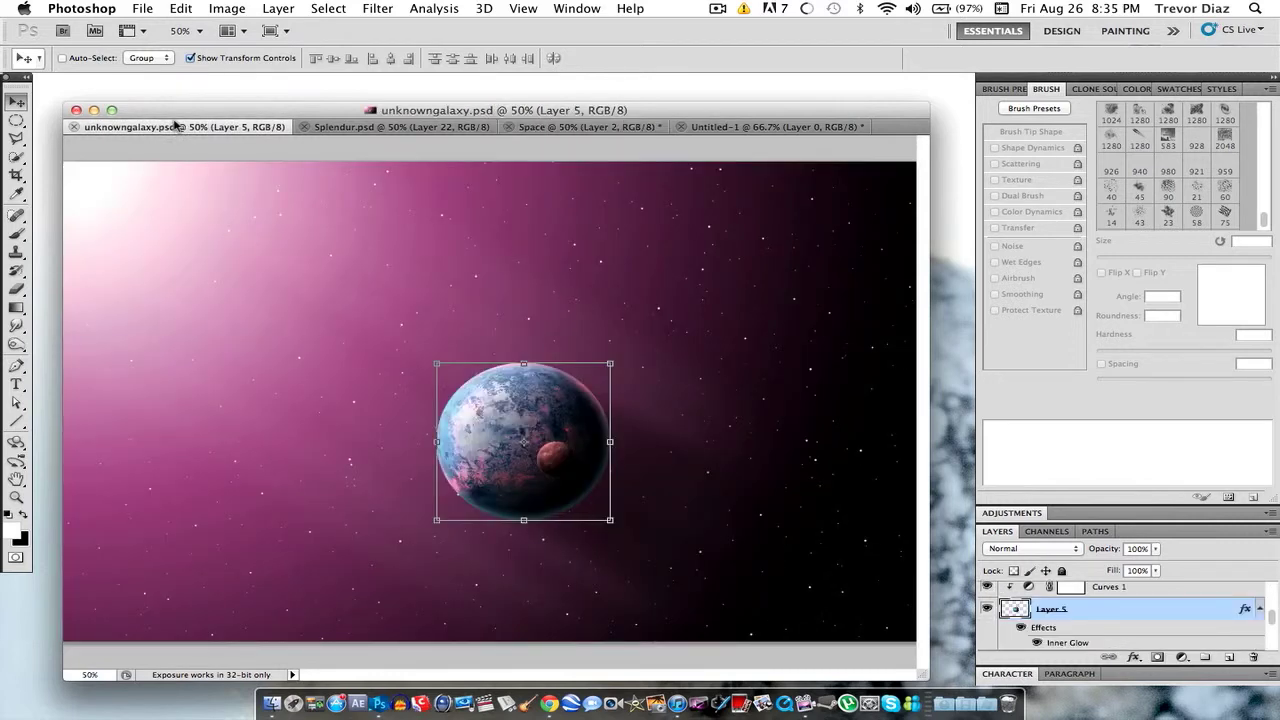
pyautogui.click(561, 127)
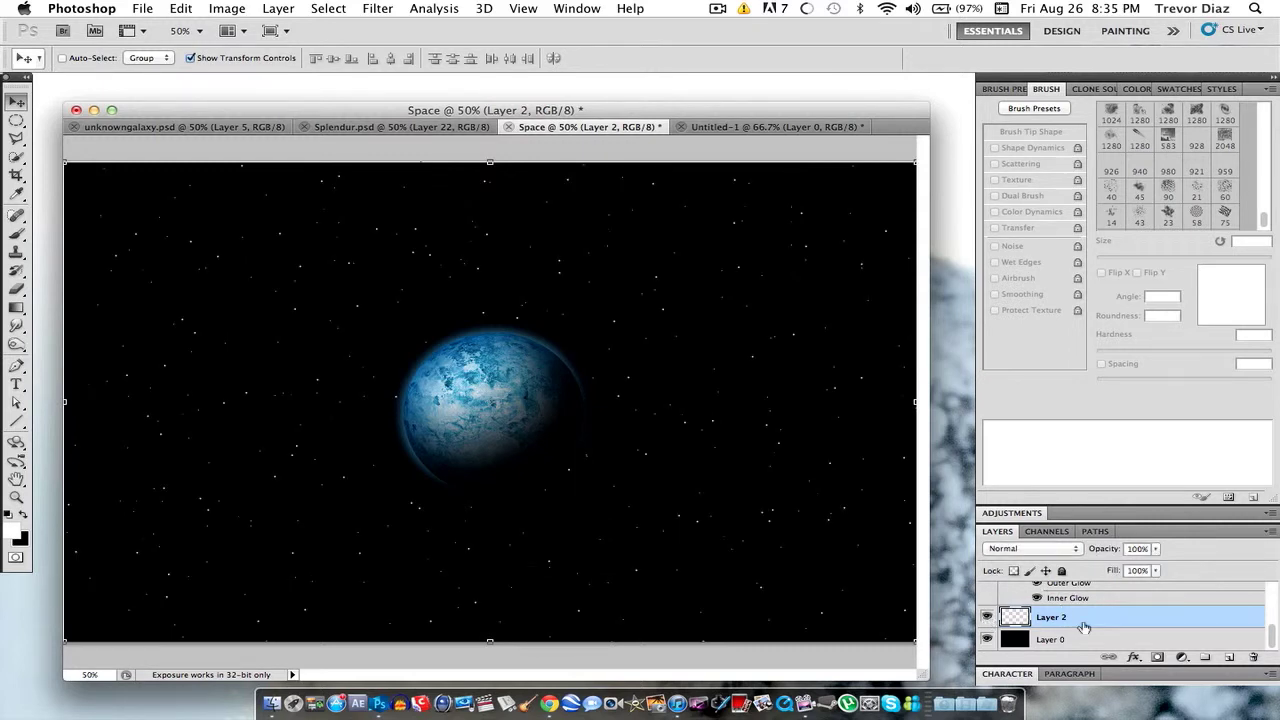
pyautogui.scroll(5, 1085, 624)
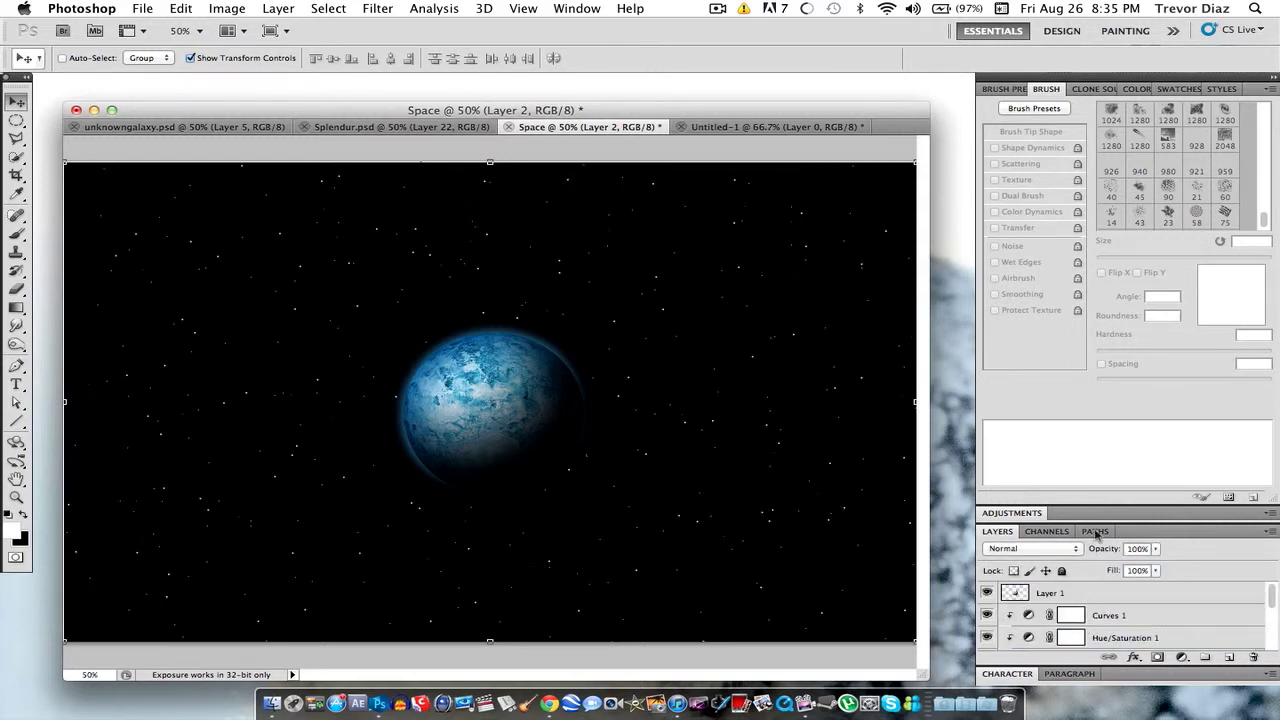
pyautogui.click(718, 9)
pyautogui.click(673, 37)
pyautogui.click(1141, 598)
pyautogui.scroll(-5, 1141, 603)
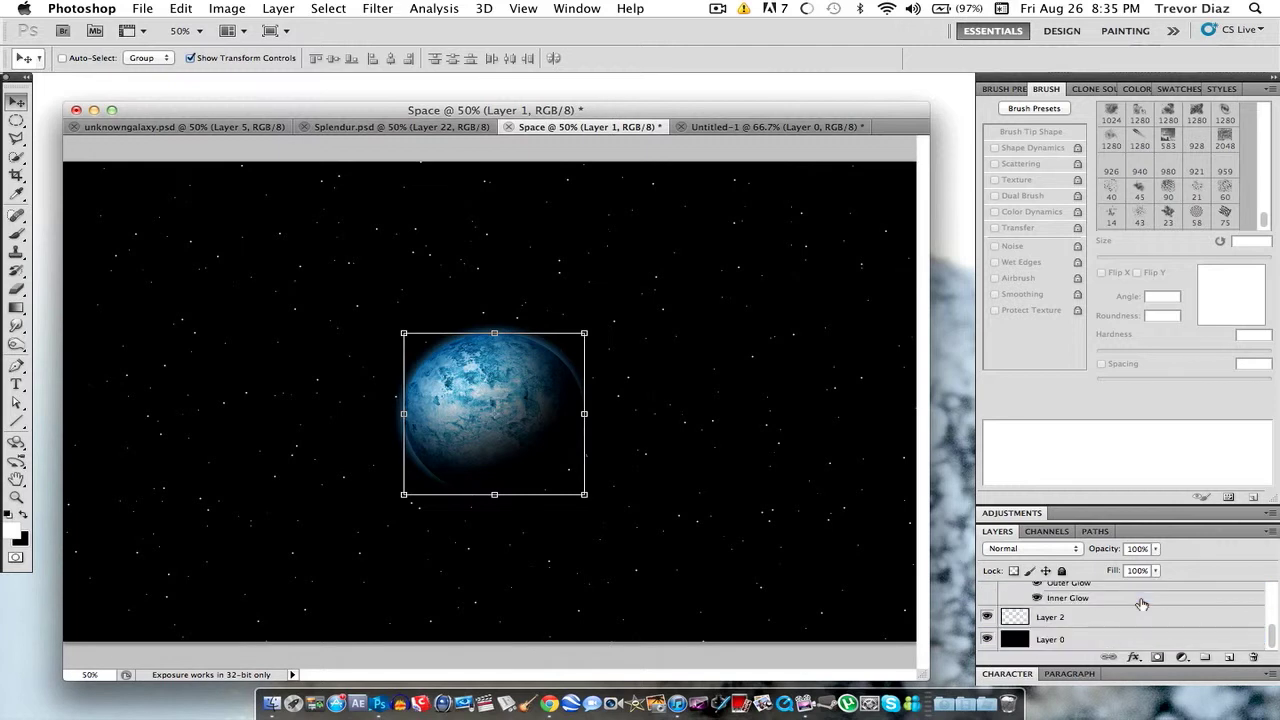
# Step: Use the Eraser on star Layer 2 with Scattering enabled and size about 87 px
pyautogui.click(1123, 618)
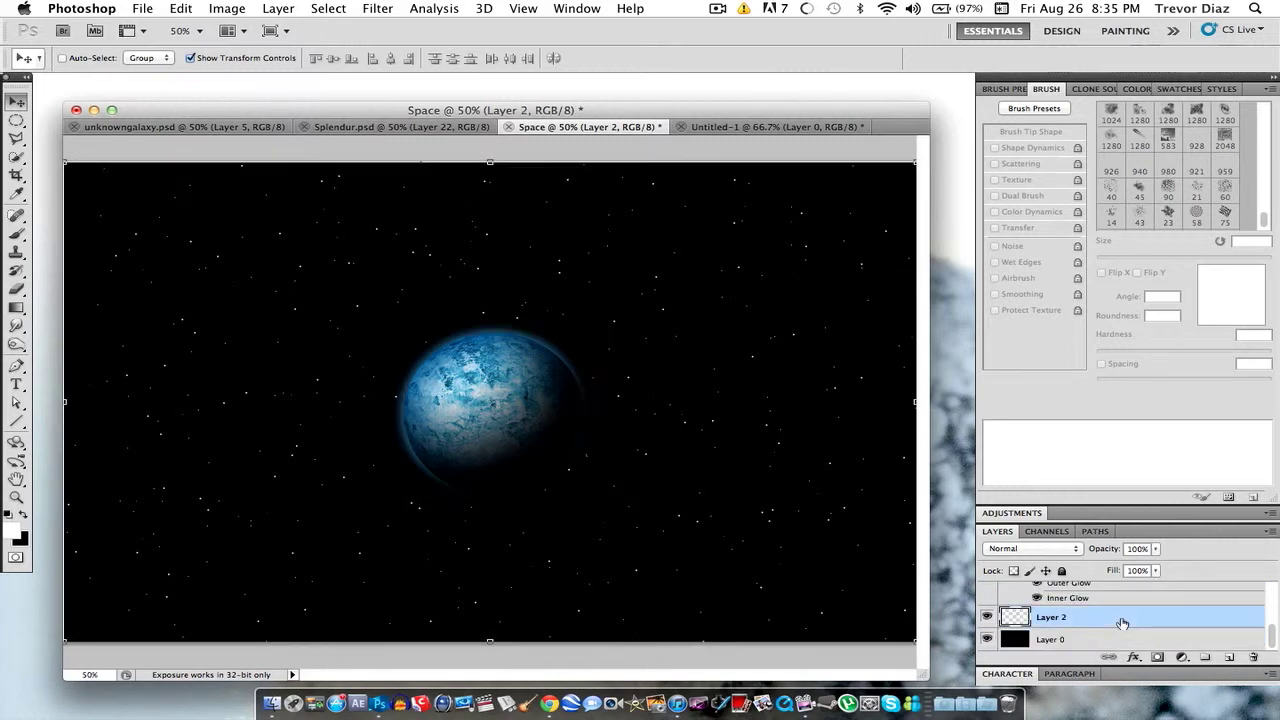
pyautogui.click(16, 288)
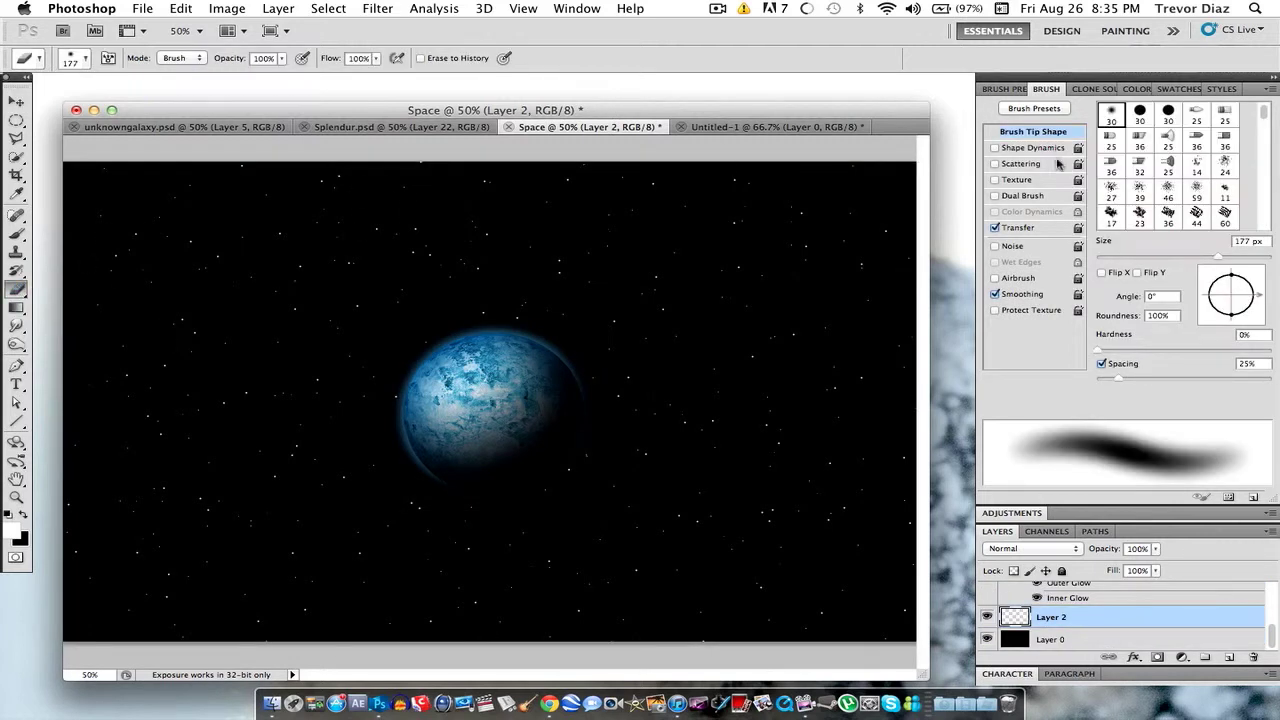
pyautogui.click(995, 228)
pyautogui.click(995, 228)
pyautogui.click(995, 164)
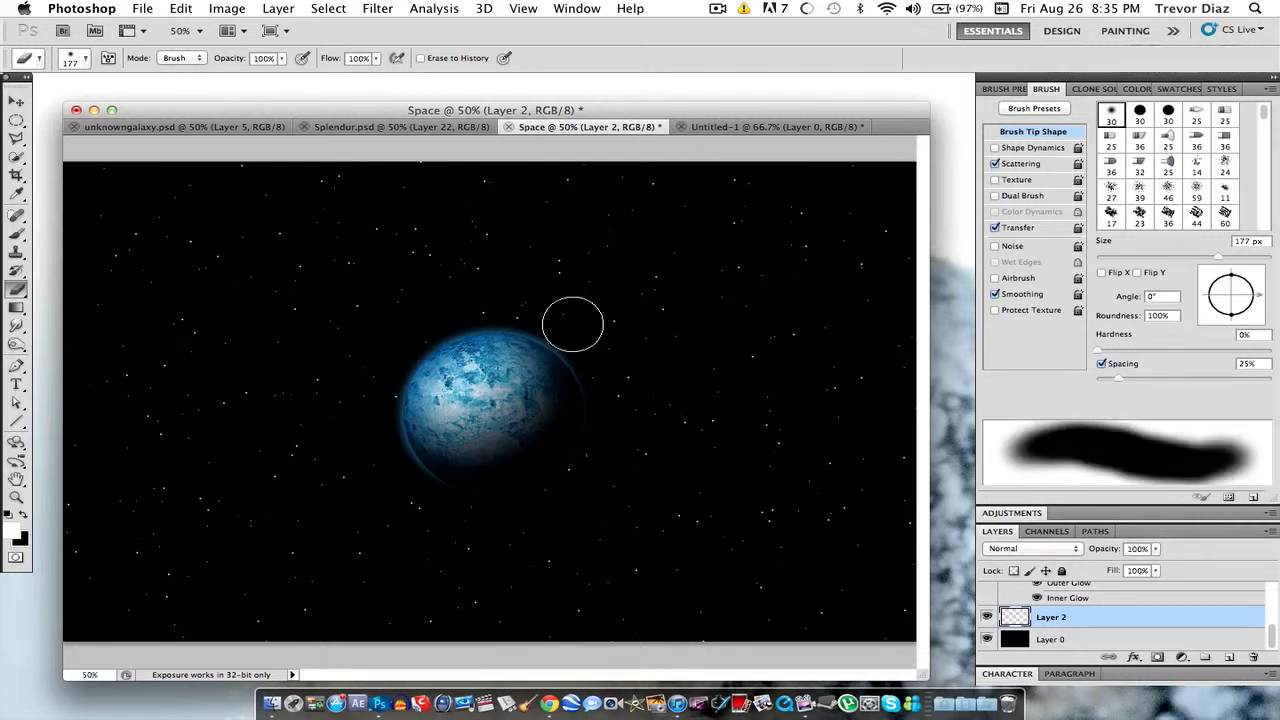
pyautogui.moveTo(1194, 257); pyautogui.dragTo(1168, 260)
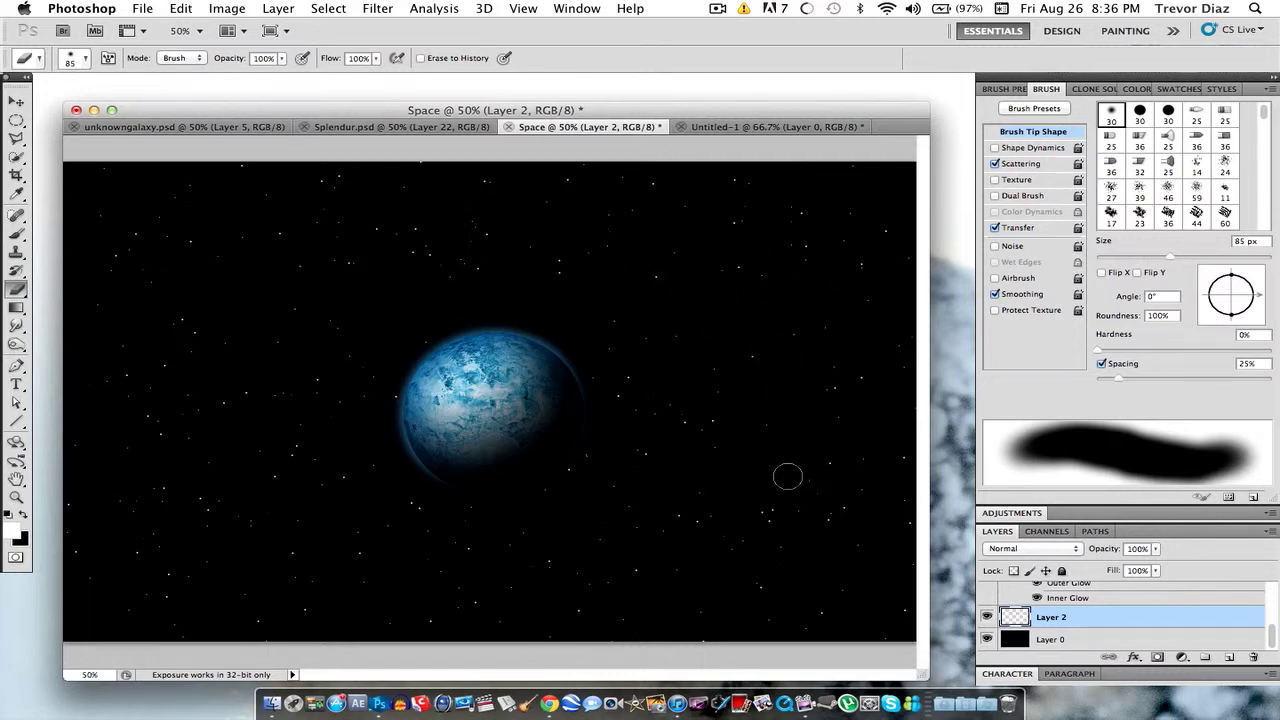
# Step: Set the eraser's scattering to Scatter 1000%, Count Jitter 0% and Count 1
pyautogui.click(1064, 164)
pyautogui.moveTo(1152, 122); pyautogui.dragTo(1268, 122)
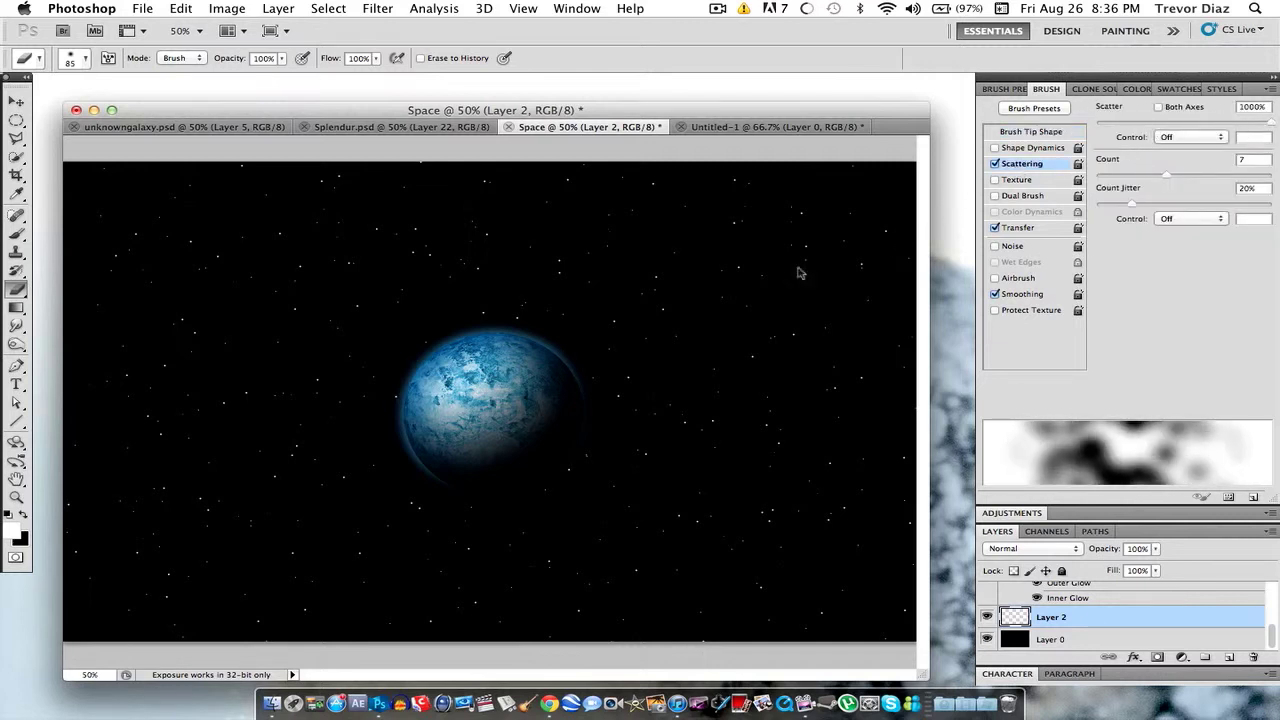
pyautogui.press('super+z')
pyautogui.moveTo(1130, 204); pyautogui.dragTo(1097, 204)
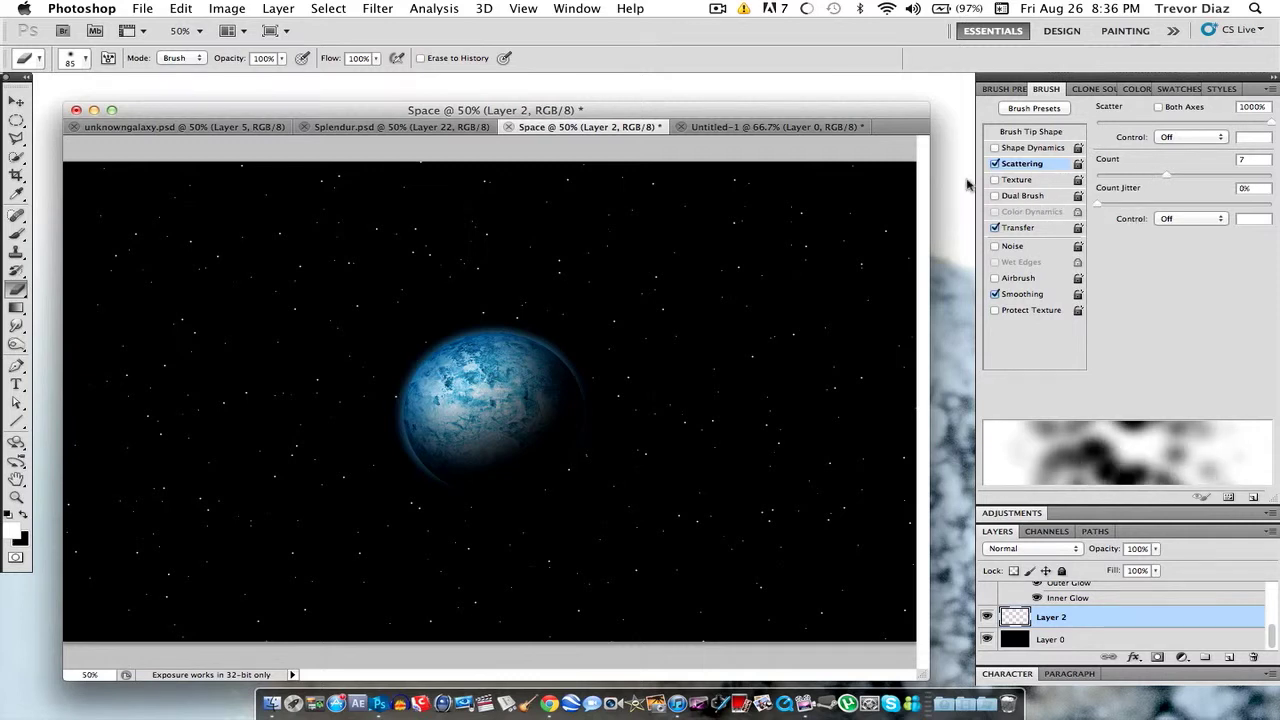
pyautogui.moveTo(1168, 177); pyautogui.dragTo(1097, 177)
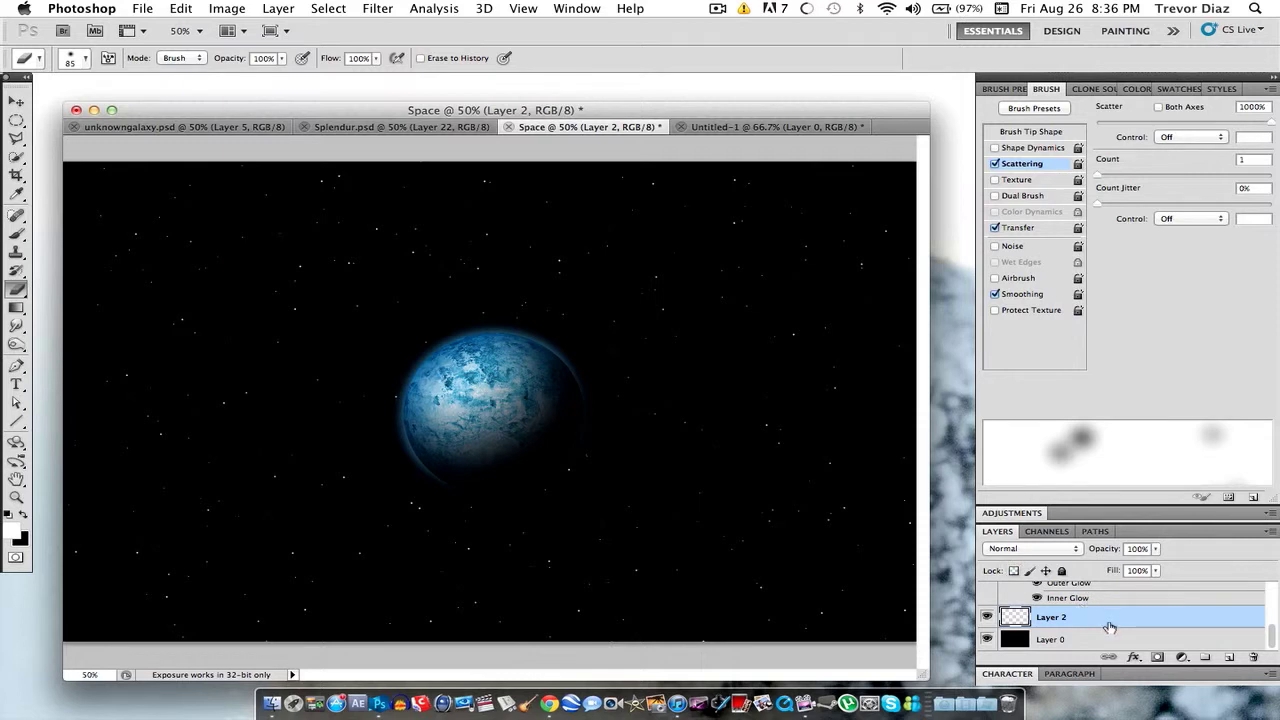
pyautogui.click(17, 102)
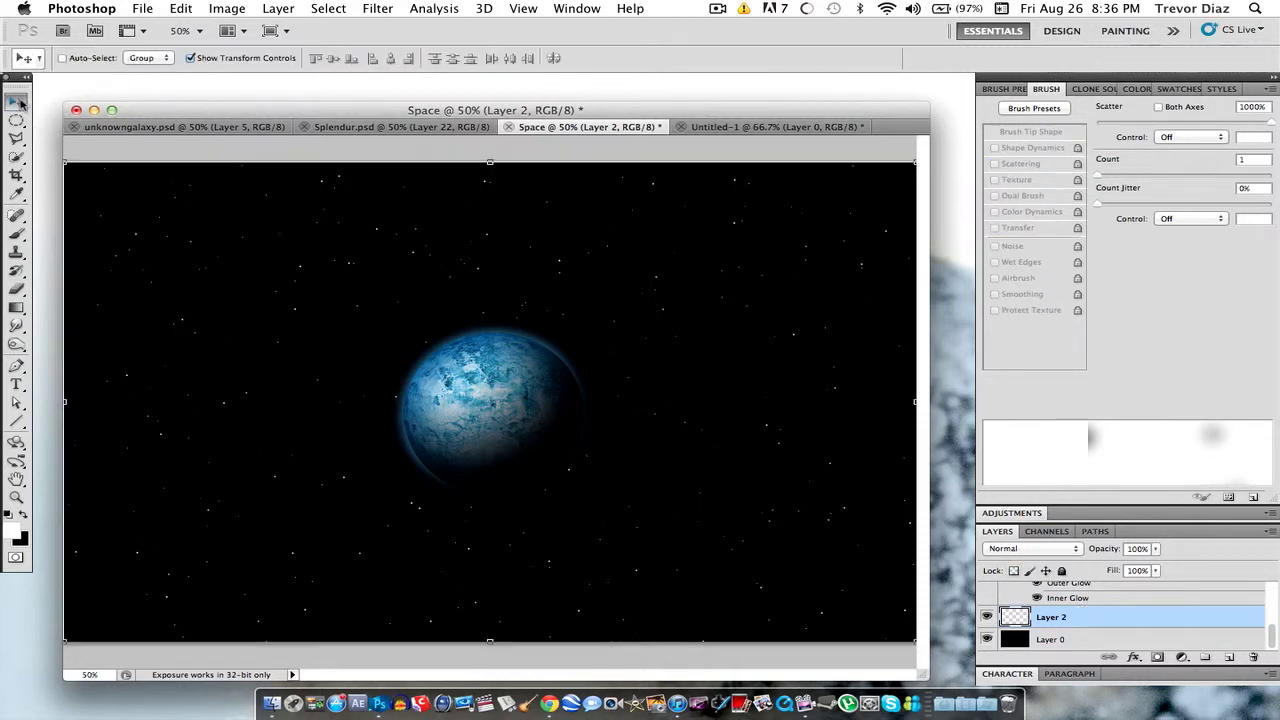
pyautogui.click(760, 456)
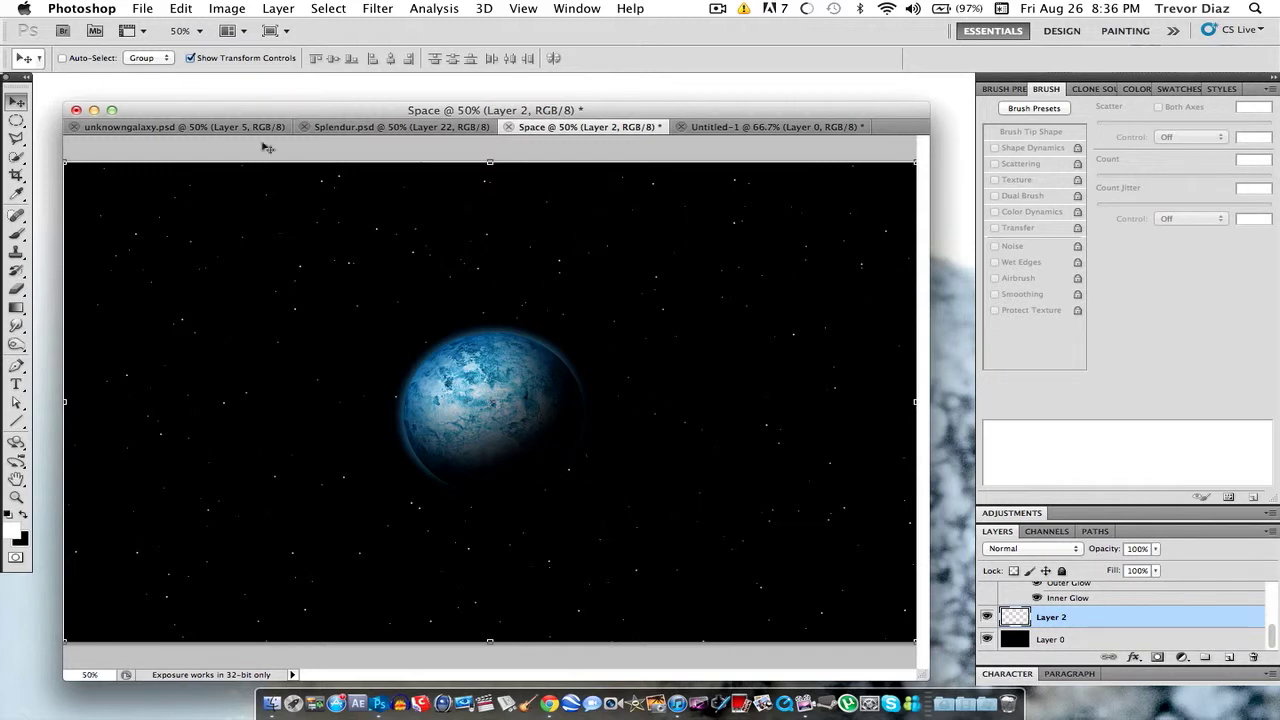
pyautogui.click(173, 127)
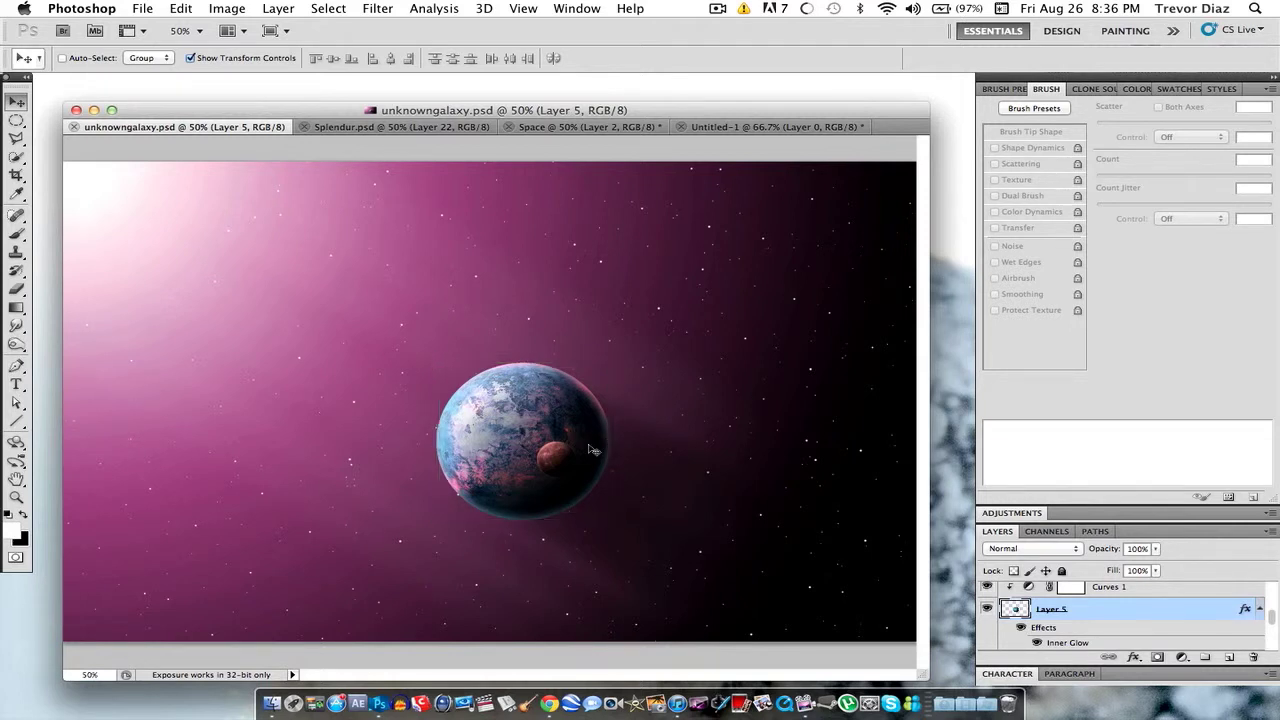
pyautogui.click(726, 130)
pyautogui.click(616, 136)
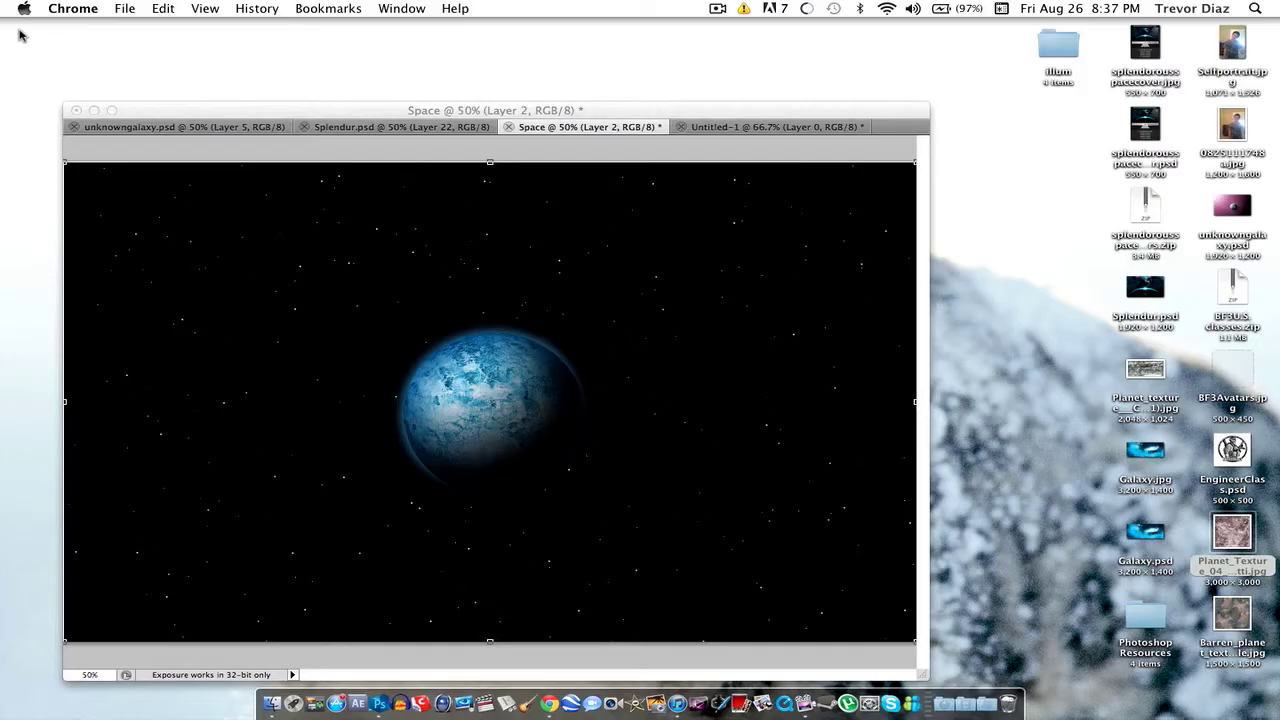
pyautogui.click(452, 108)
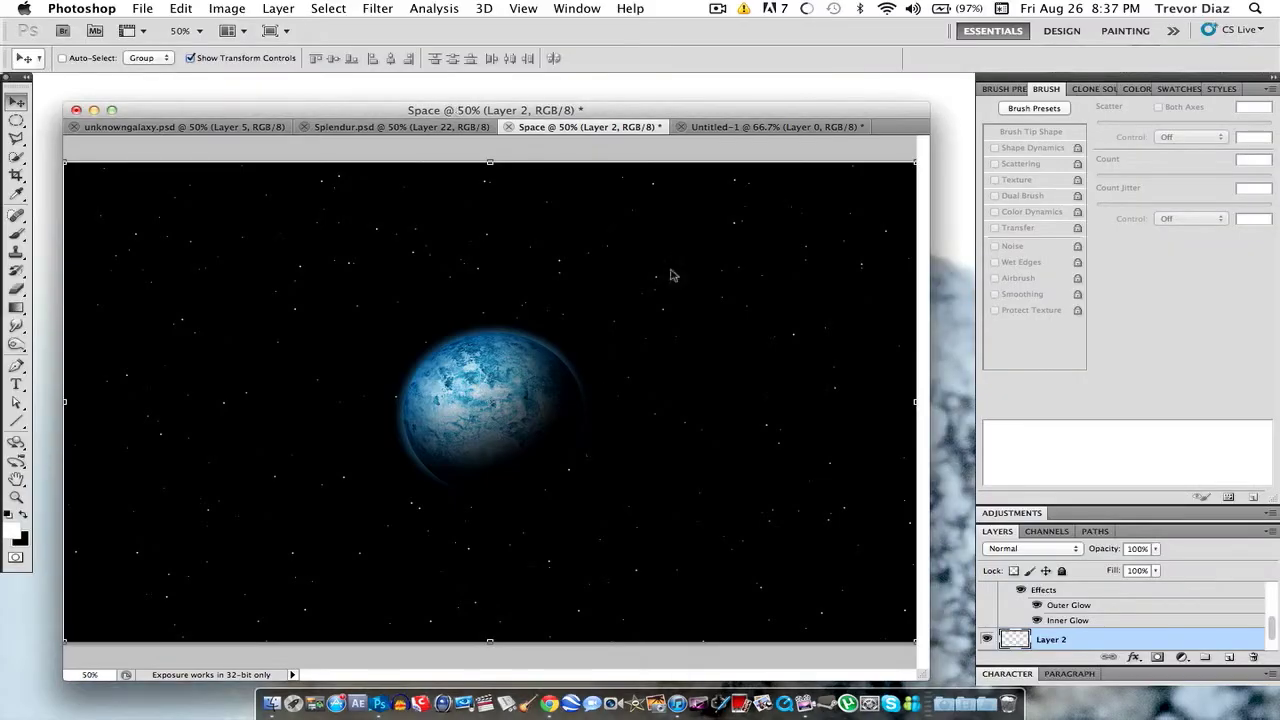
pyautogui.scroll(3, 1070, 620)
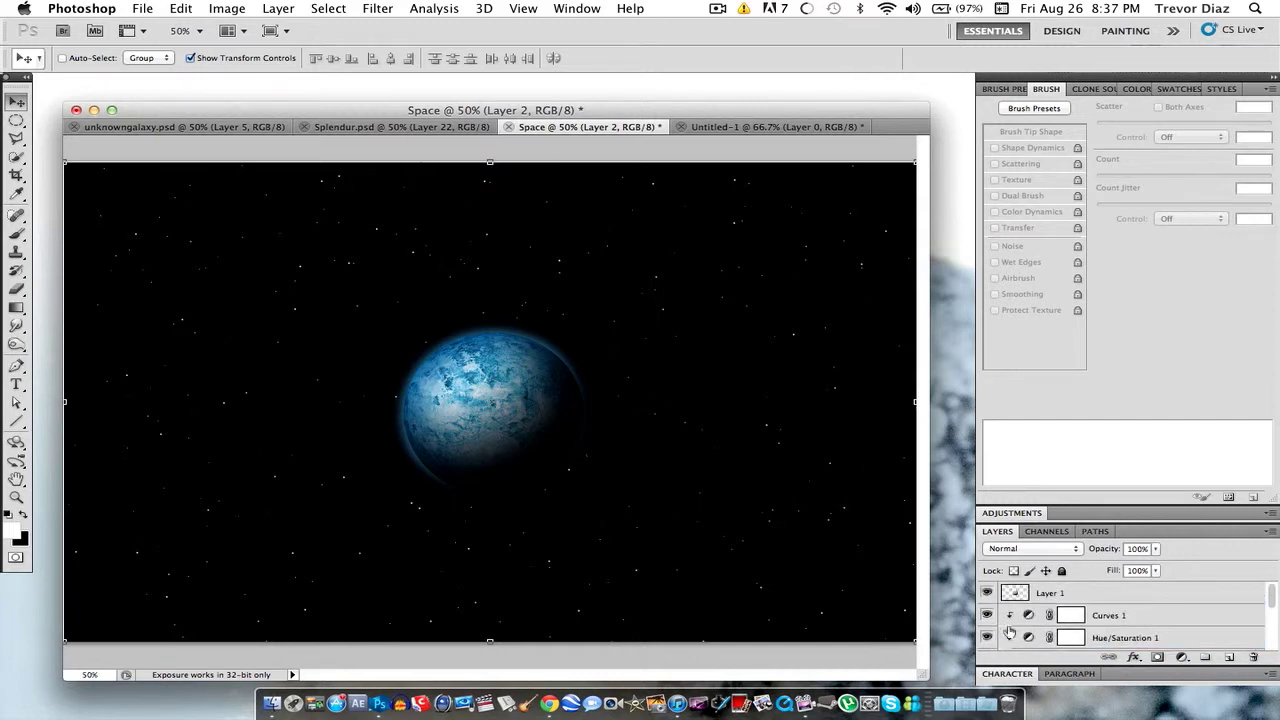